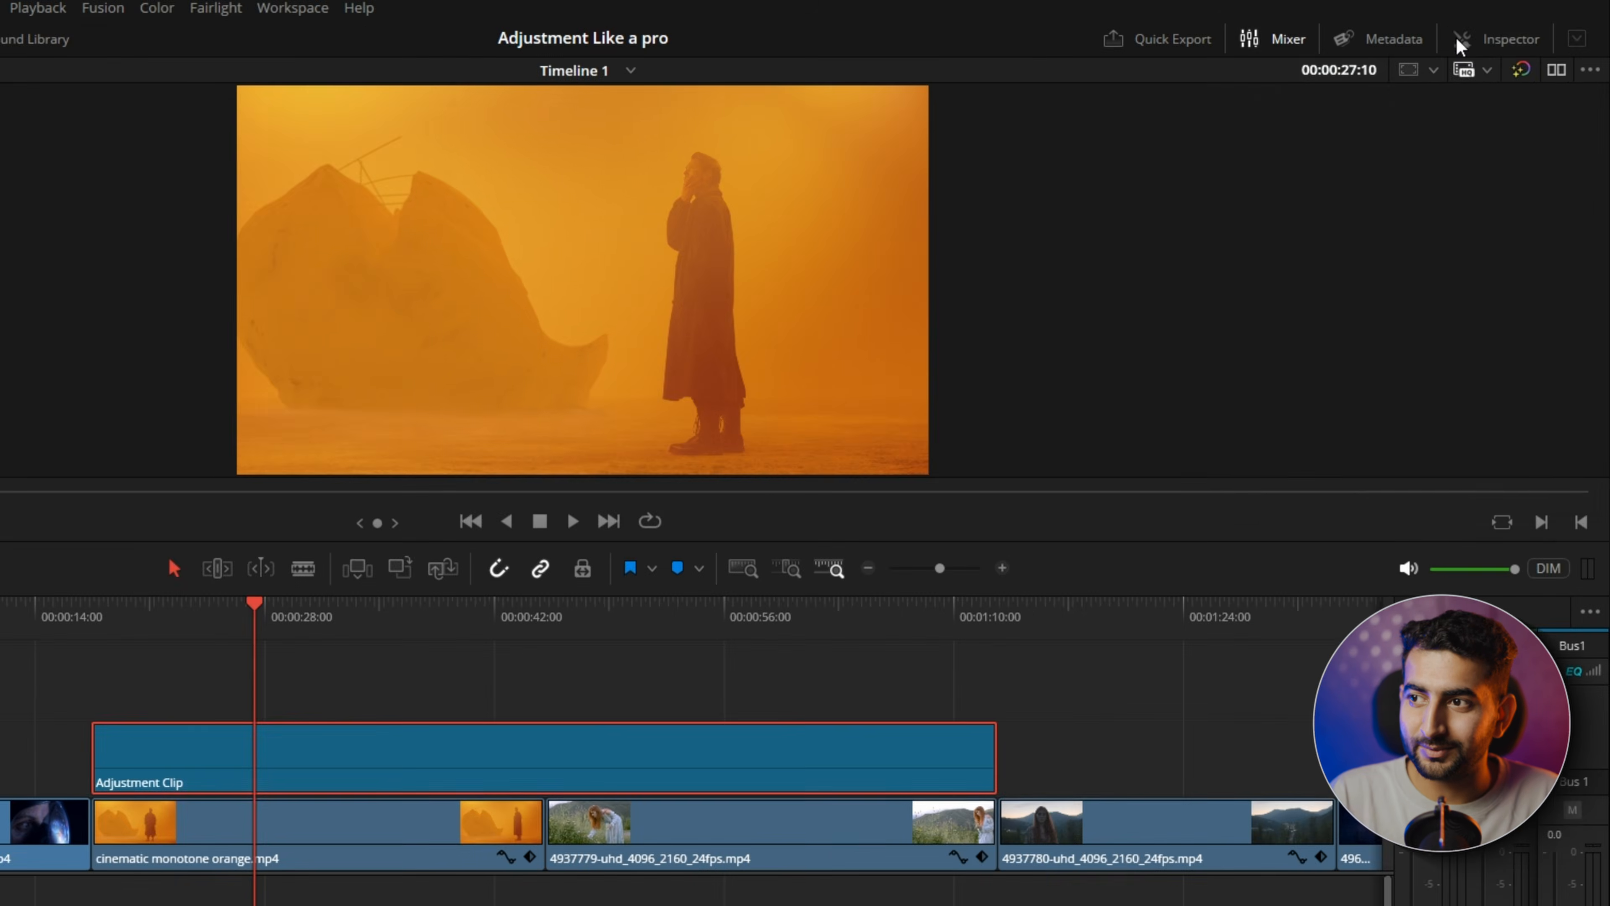
- Open the selected adjustment clip's cropping properties and set its Crop Top to 111
click(1492, 34)
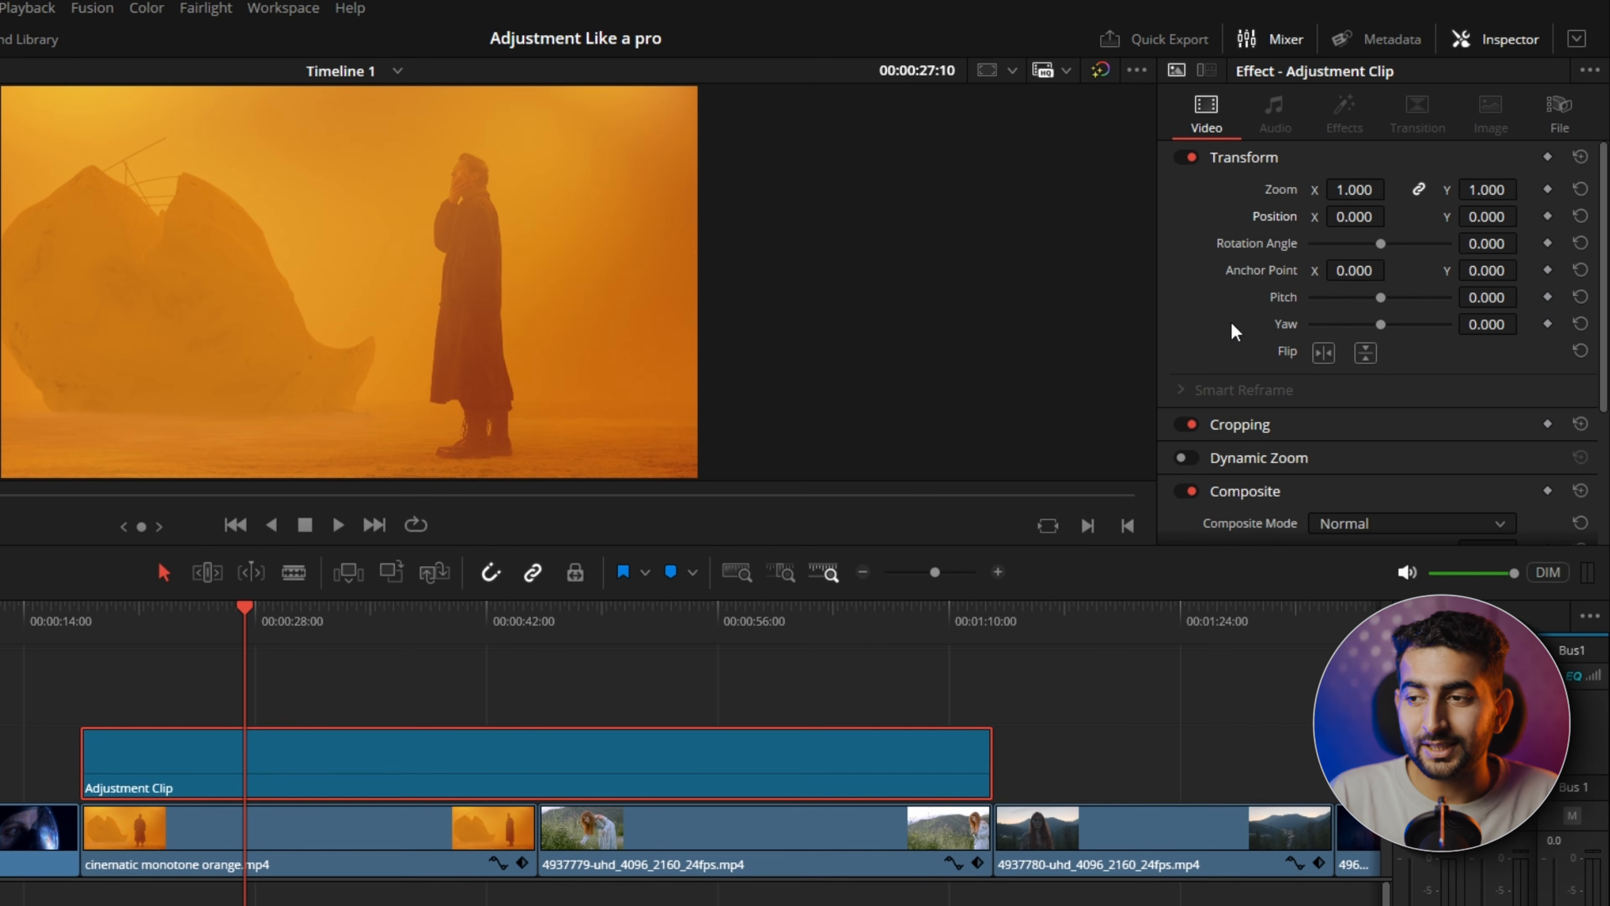
click(1240, 425)
scroll(1241, 434, down, 5)
scroll(1241, 434, up, 3)
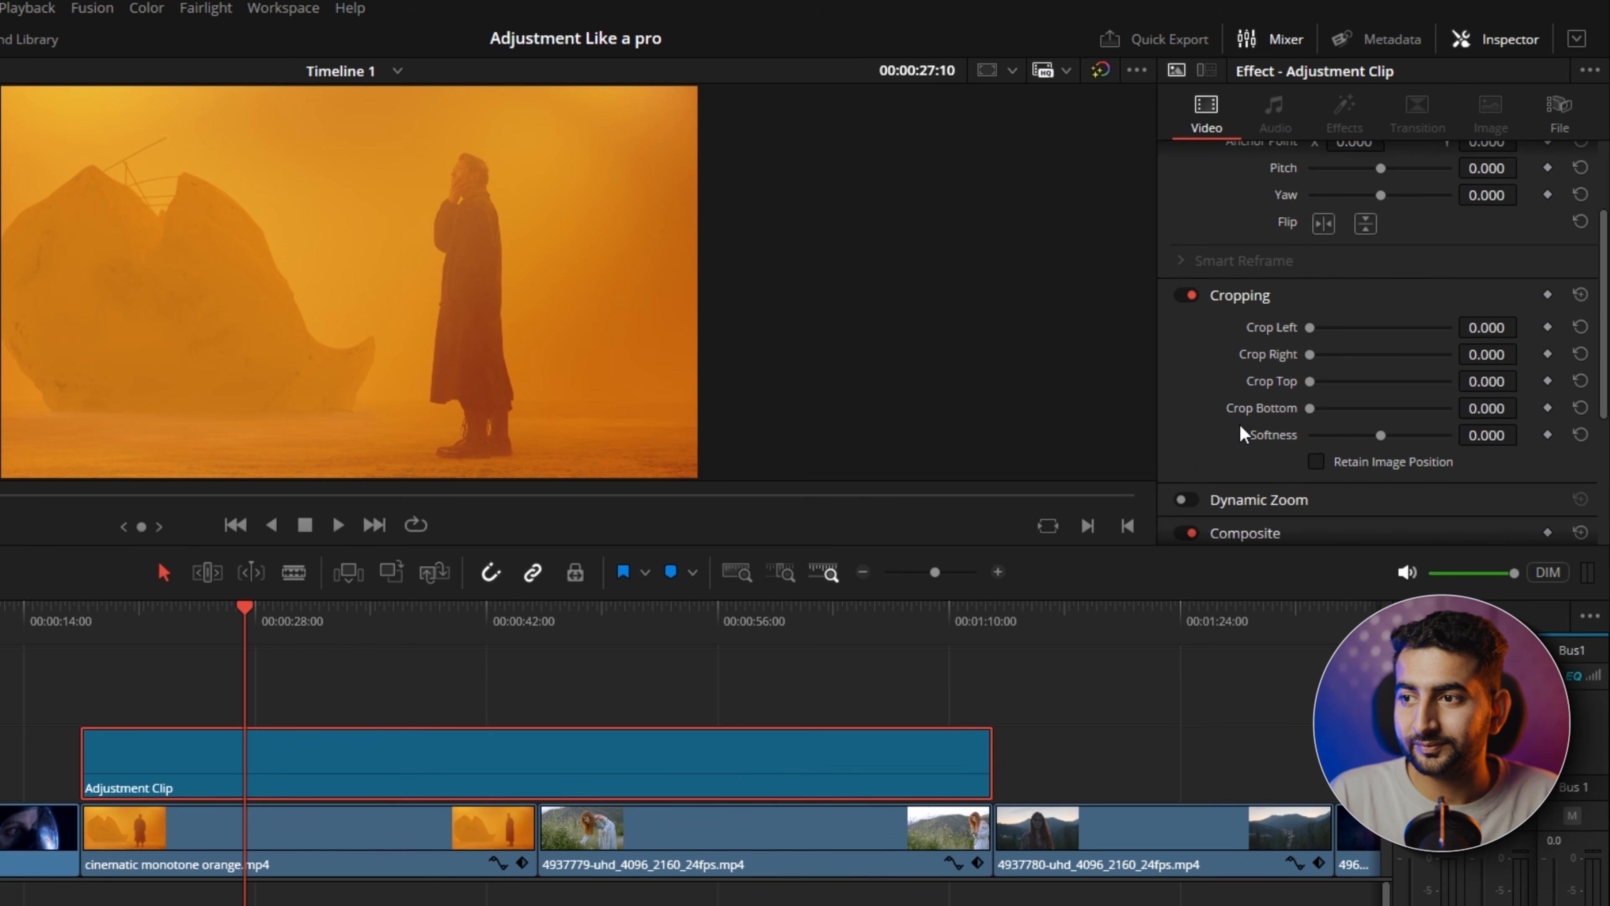
scroll(1241, 434, down, 1)
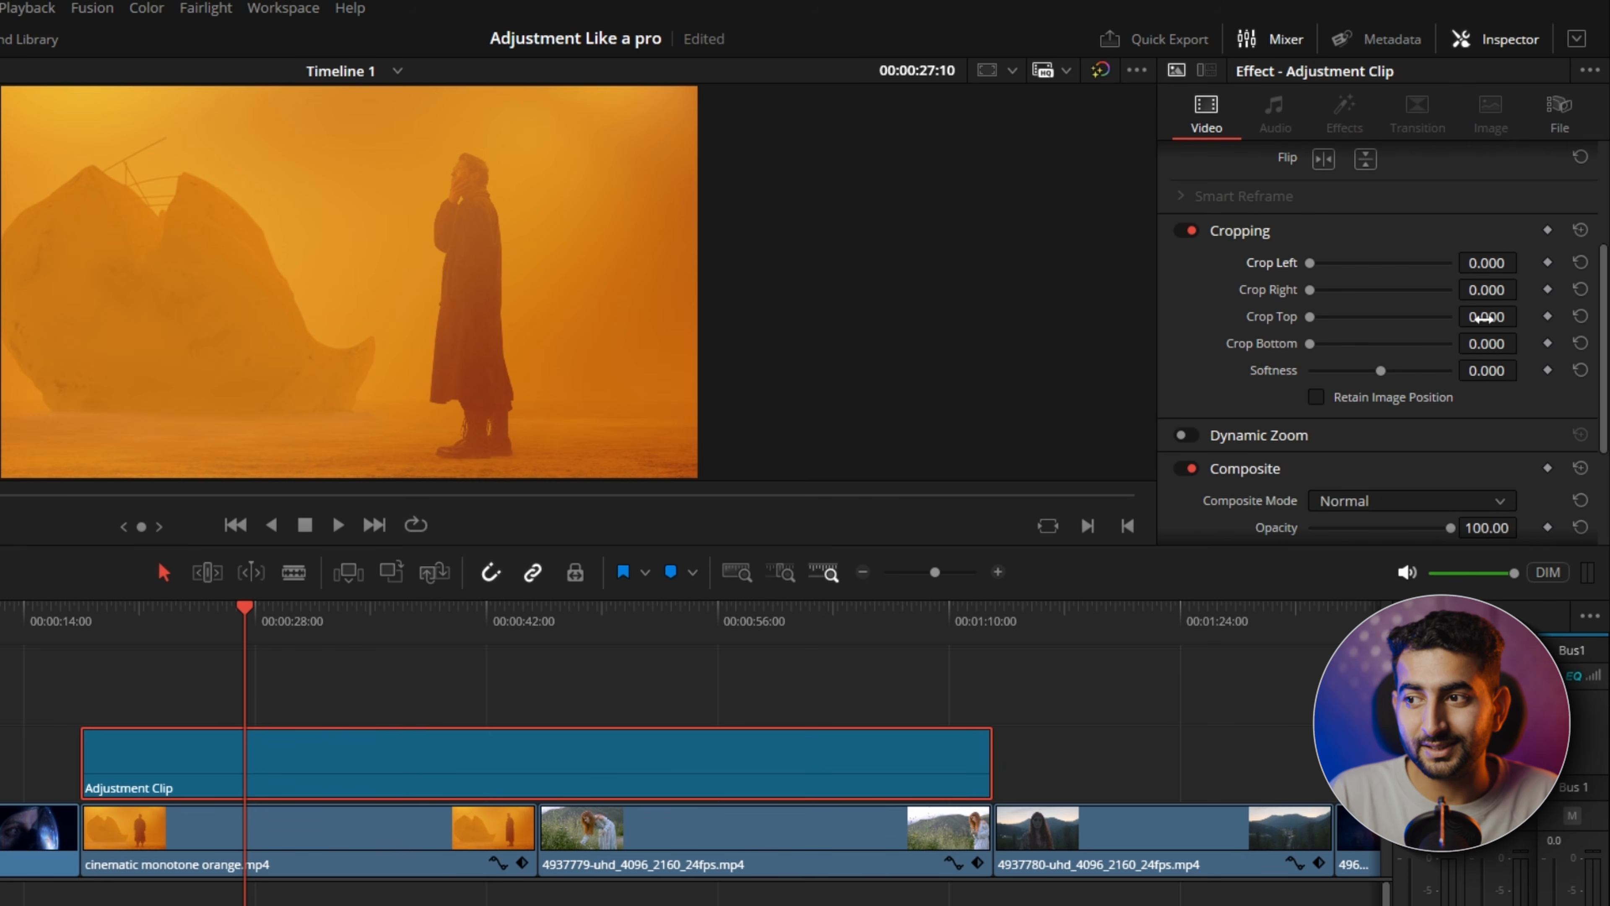
drag(1487, 316, 1524, 316)
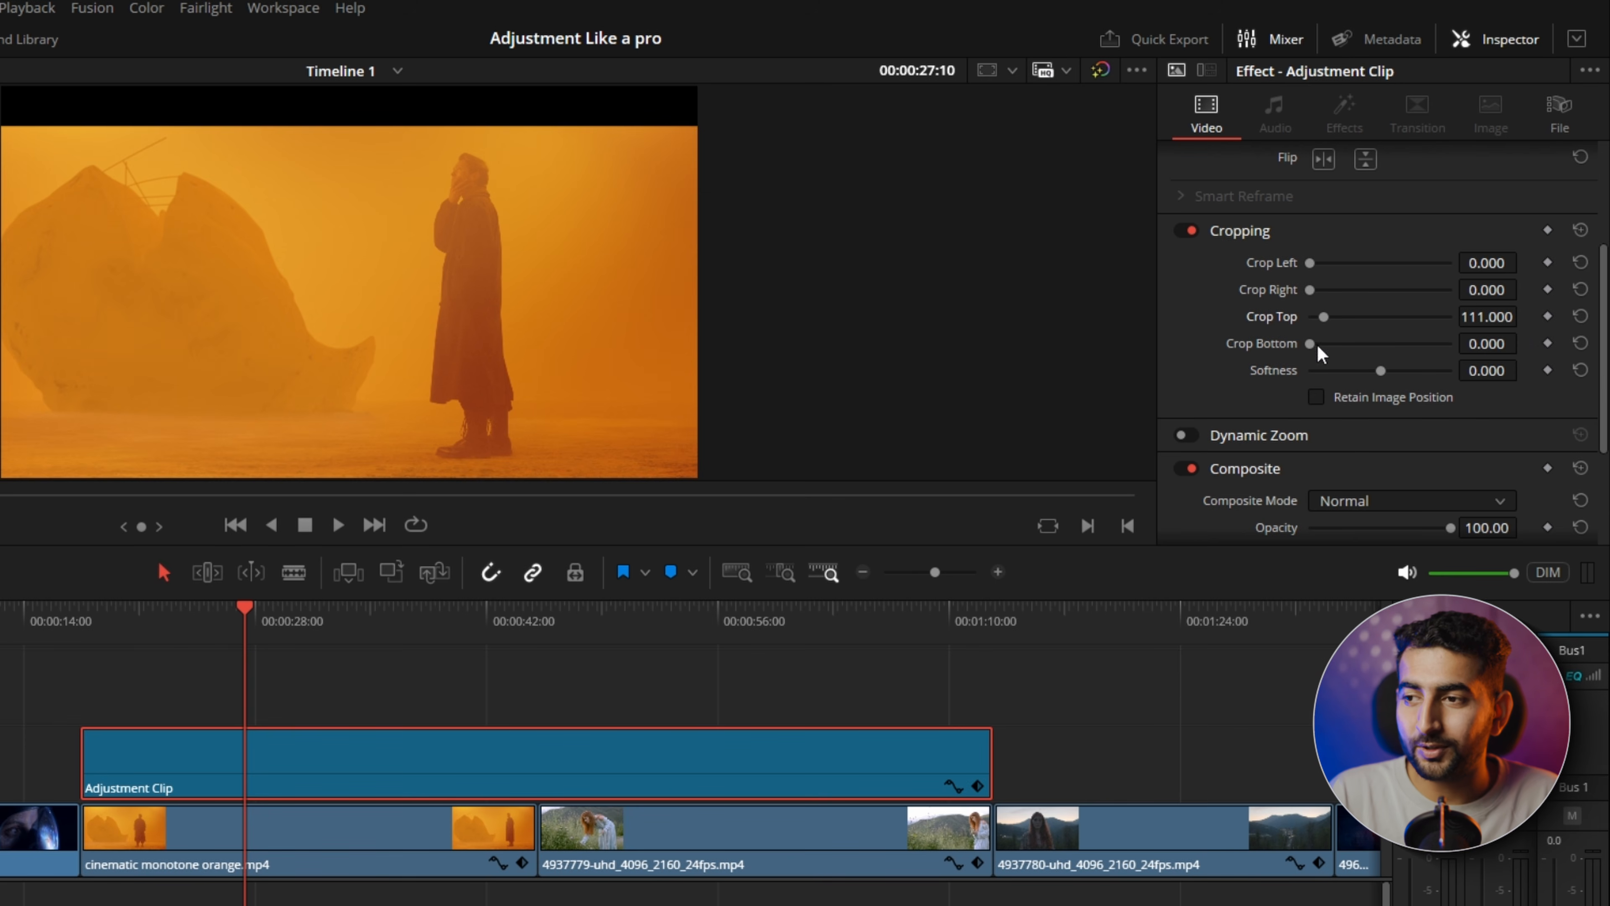
- Set the adjustment clip's Crop Bottom to 111 to match the top crop
click(1481, 317)
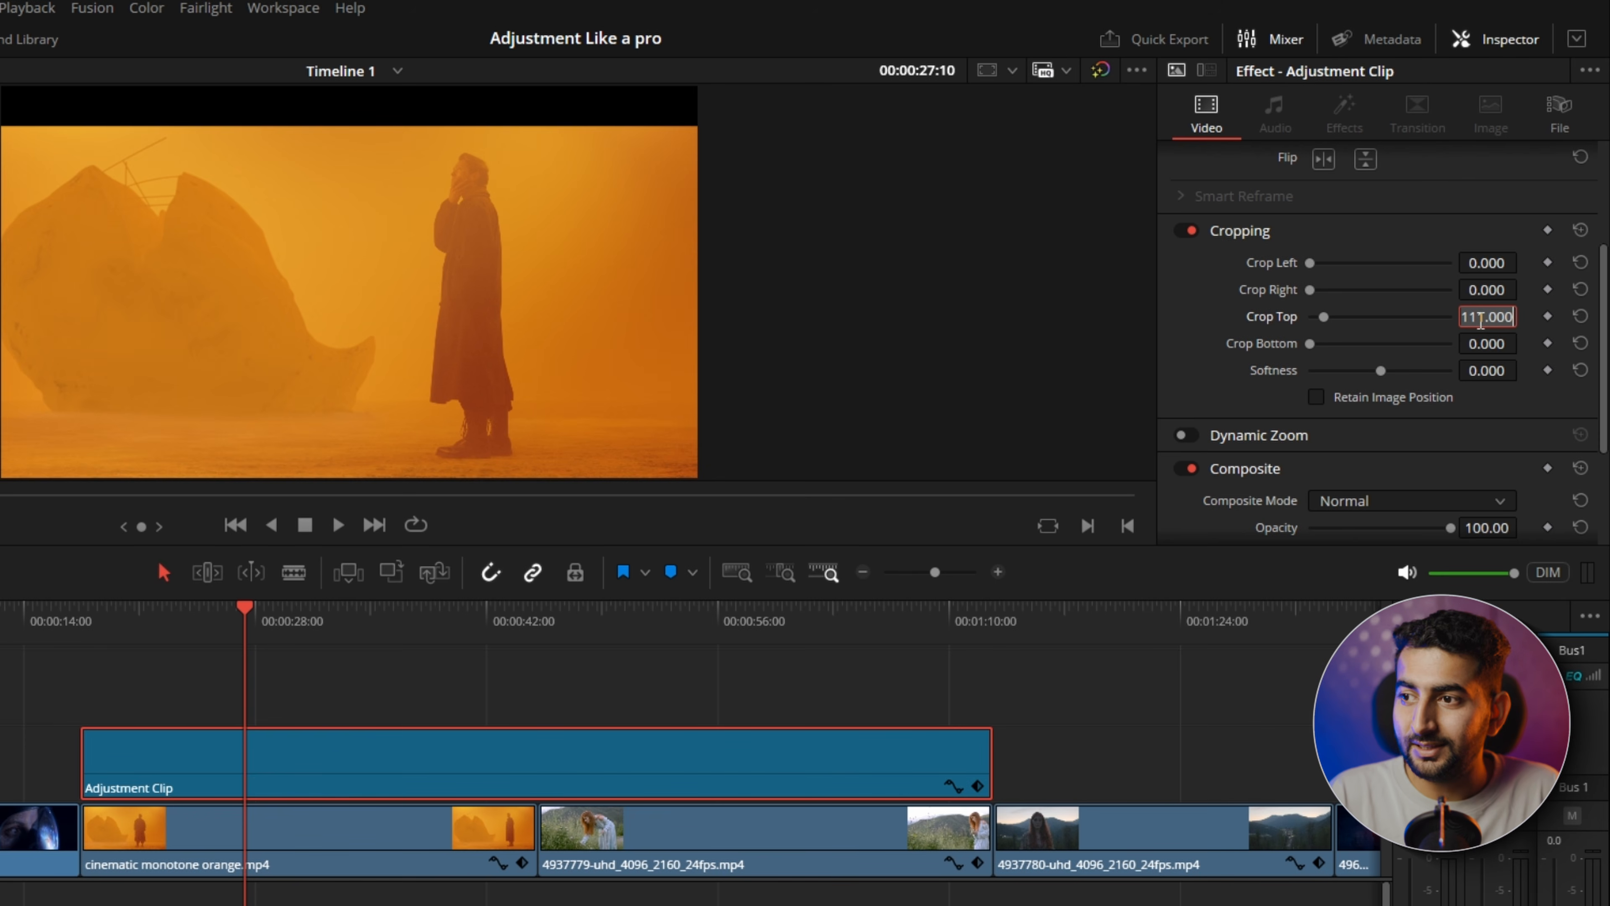
click(1484, 344)
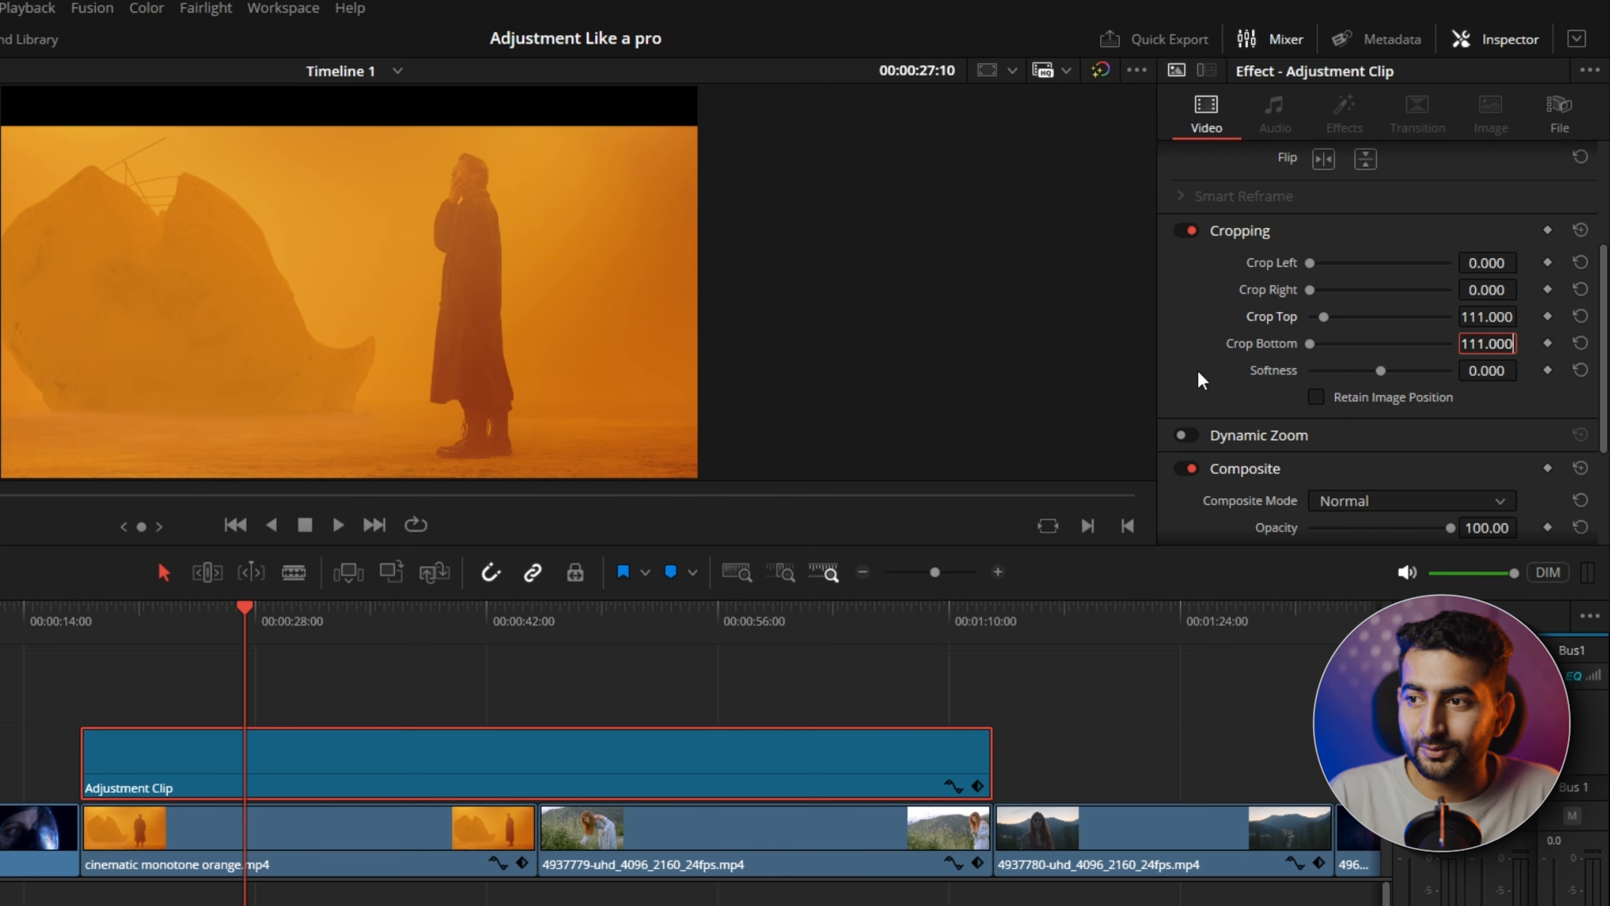
key(Return)
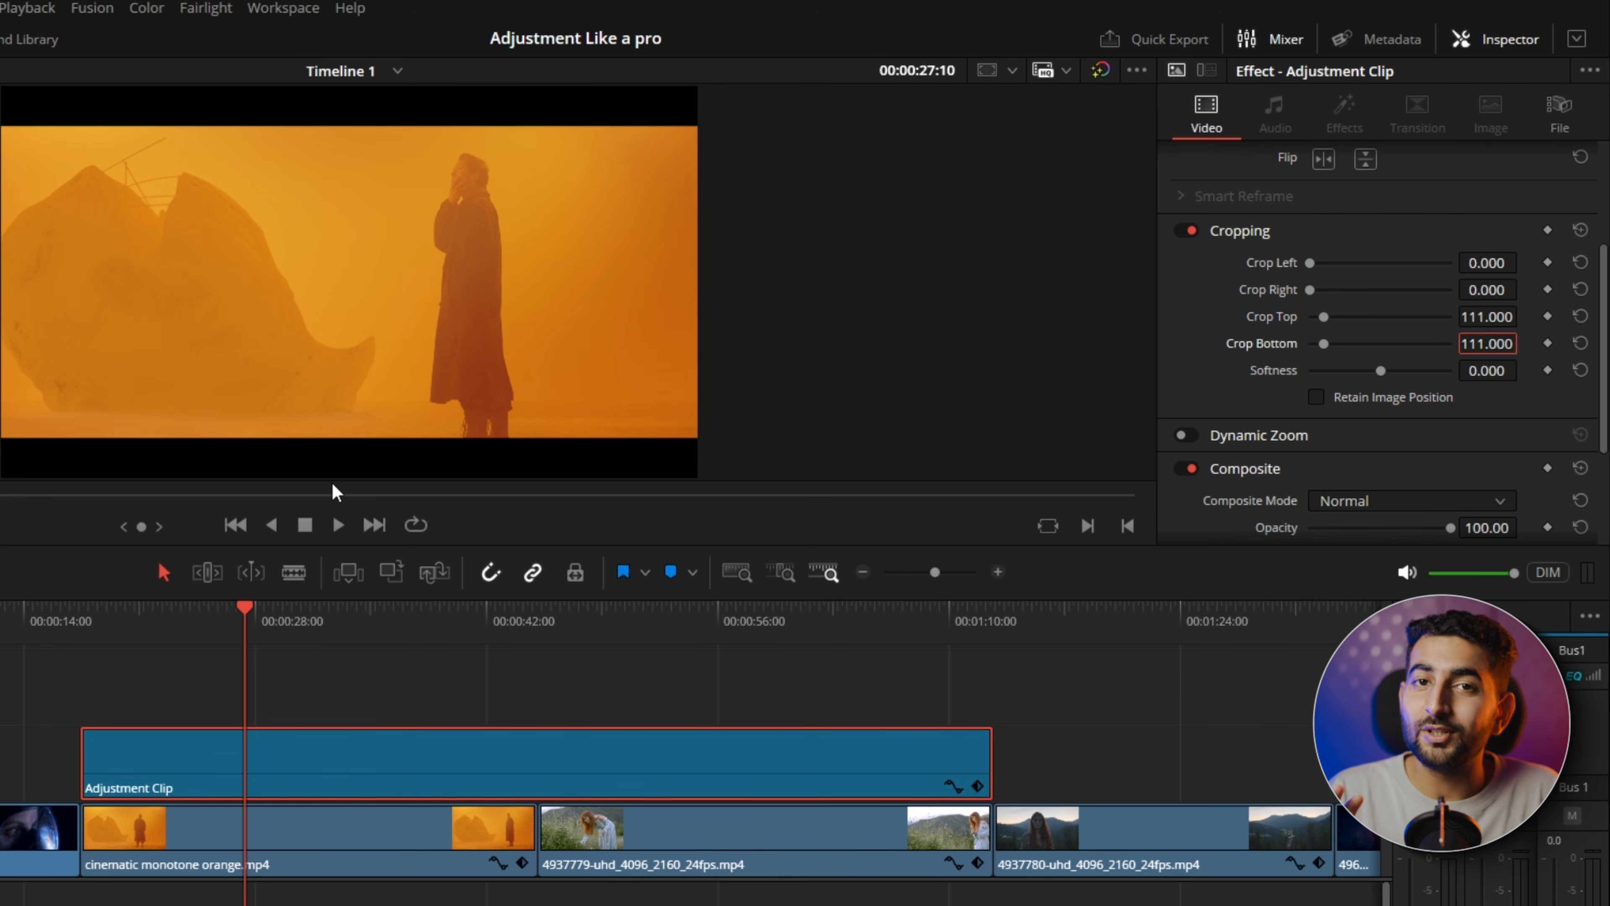
- Preview the clips beneath the cropped adjustment clip with the Video 2 track disabled, then re-enable the track
drag(62, 619, 525, 528)
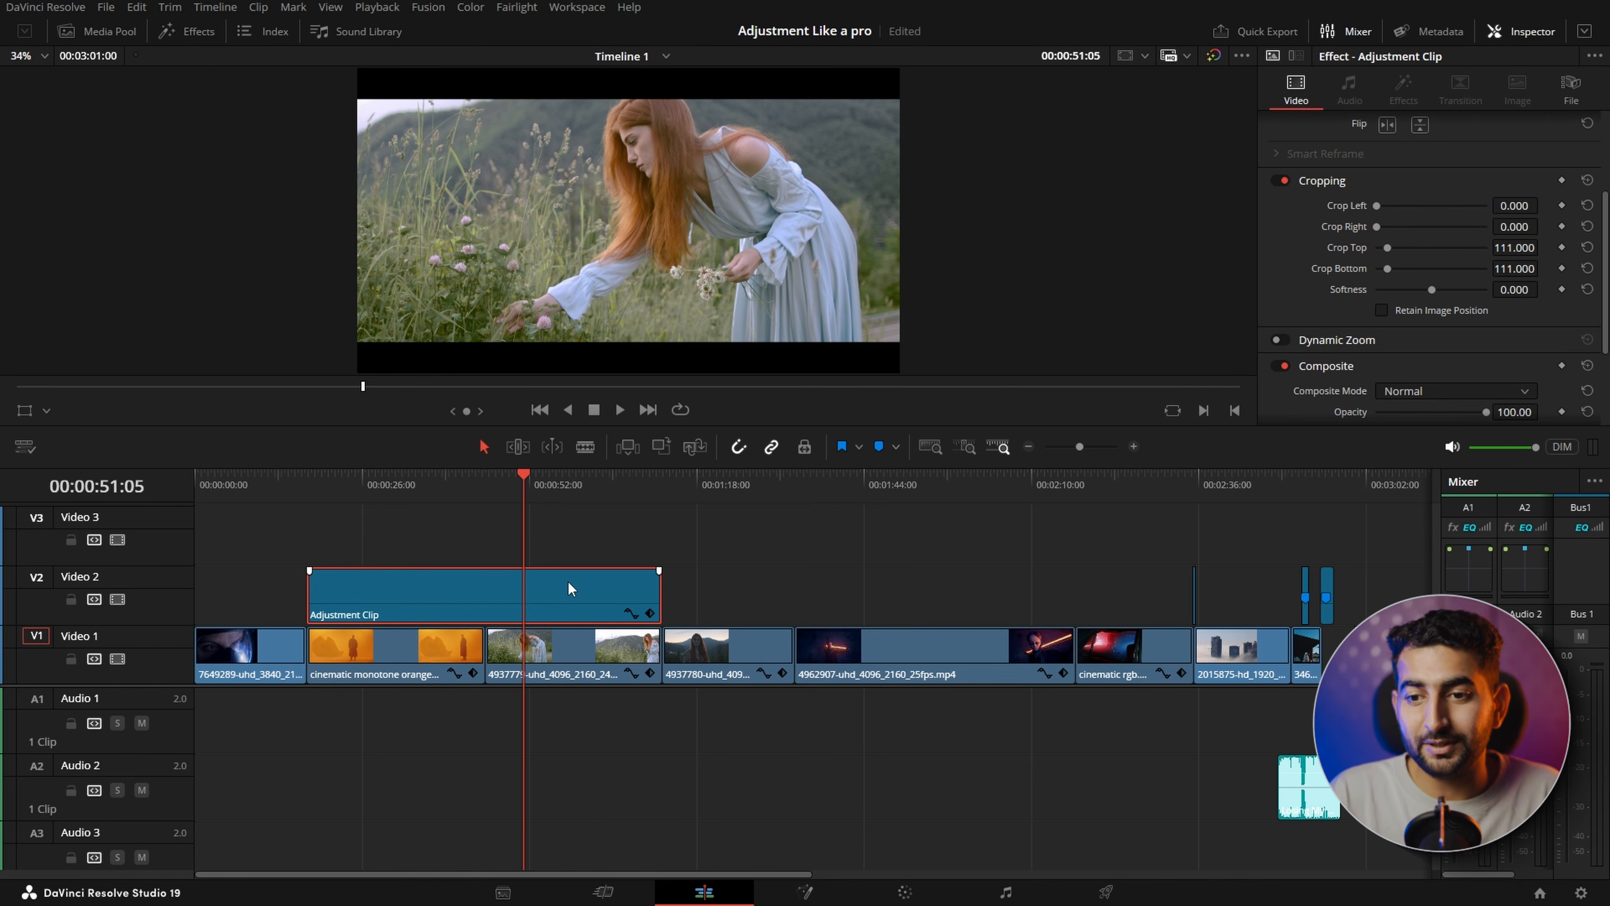
click(117, 600)
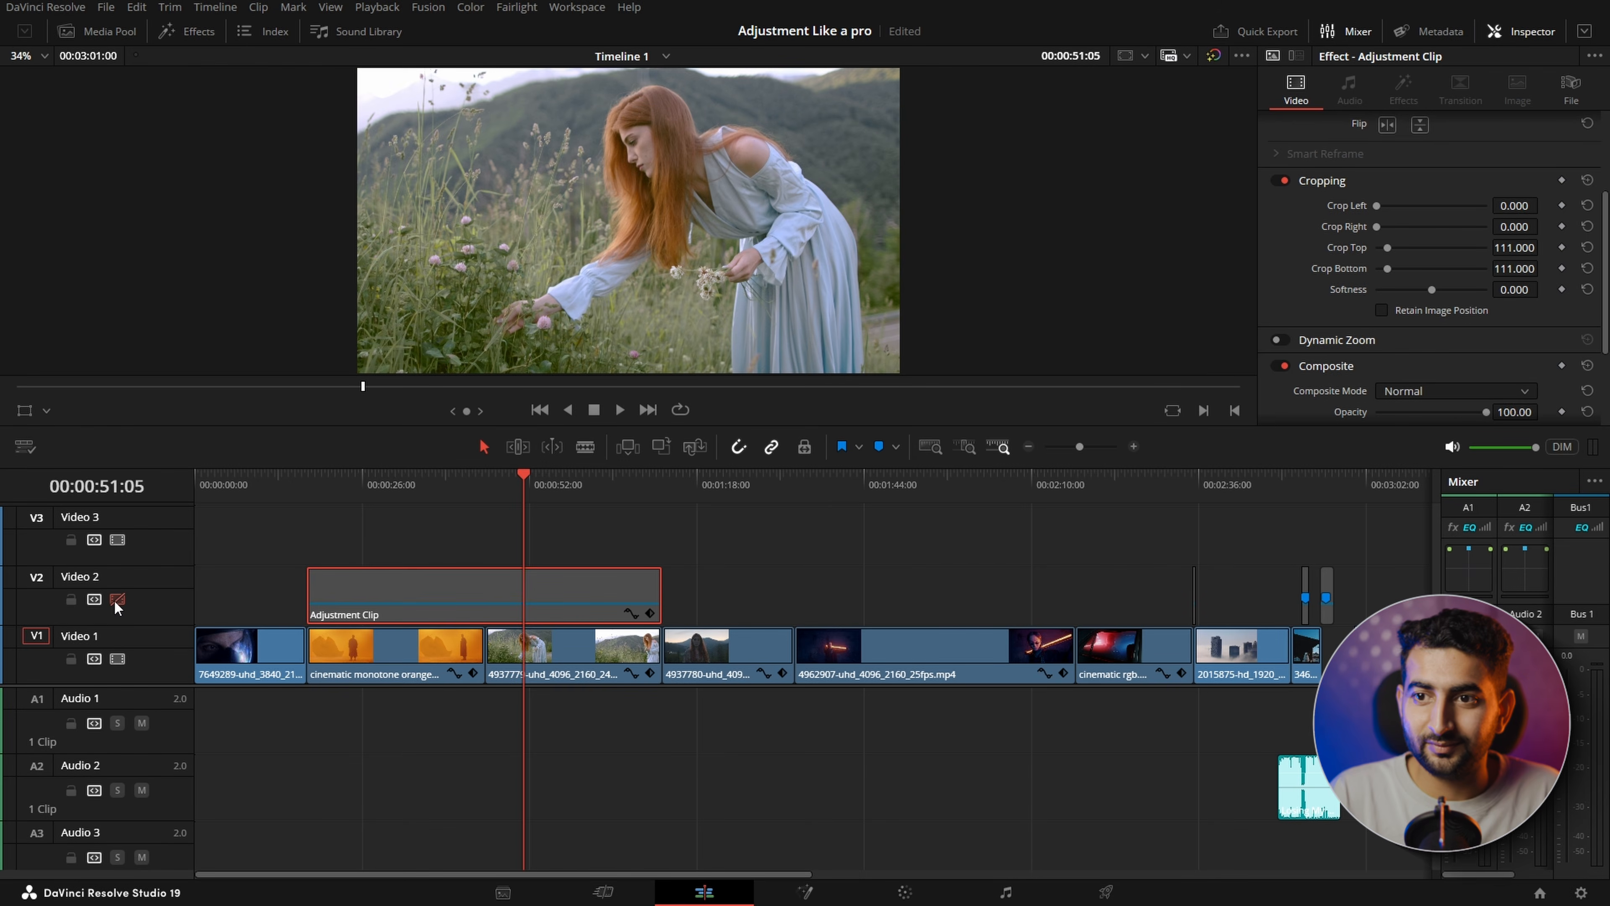
drag(521, 488, 399, 493)
click(118, 599)
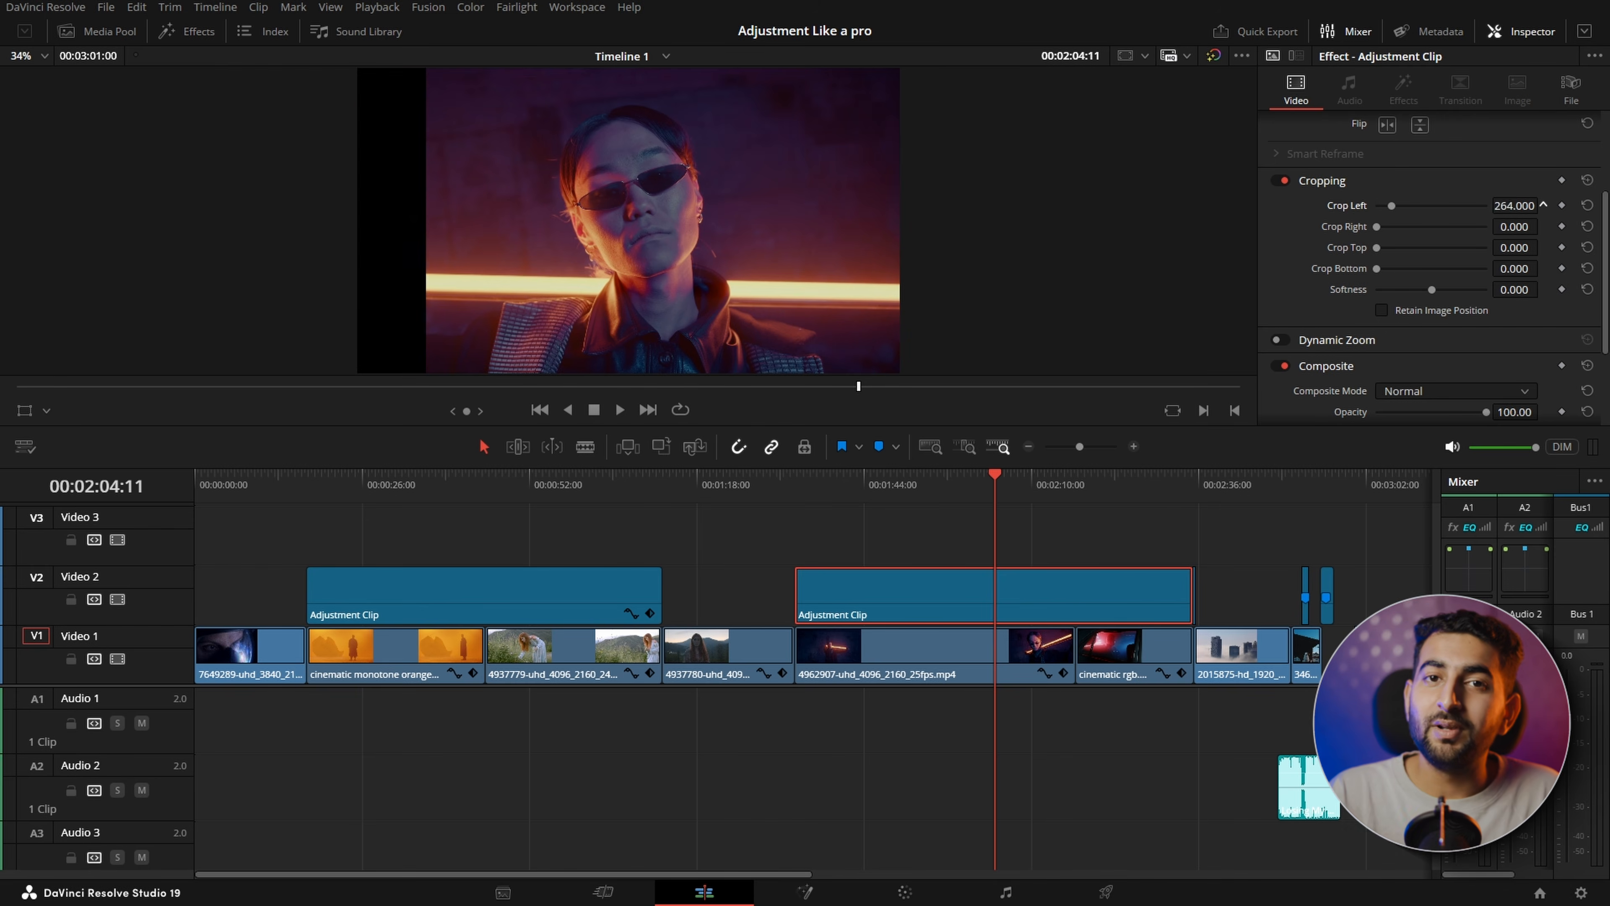
- Crop the left side of the adjustment clip above 4962907-uhd_4096_2160_25fps.mp4, apply the same value to Crop Right, and preview the result
drag(1544, 204, 1548, 204)
double_click(1517, 205)
key(ctrl+c)
double_click(1520, 228)
key(ctrl+v)
key(Return)
drag(1012, 500, 1165, 501)
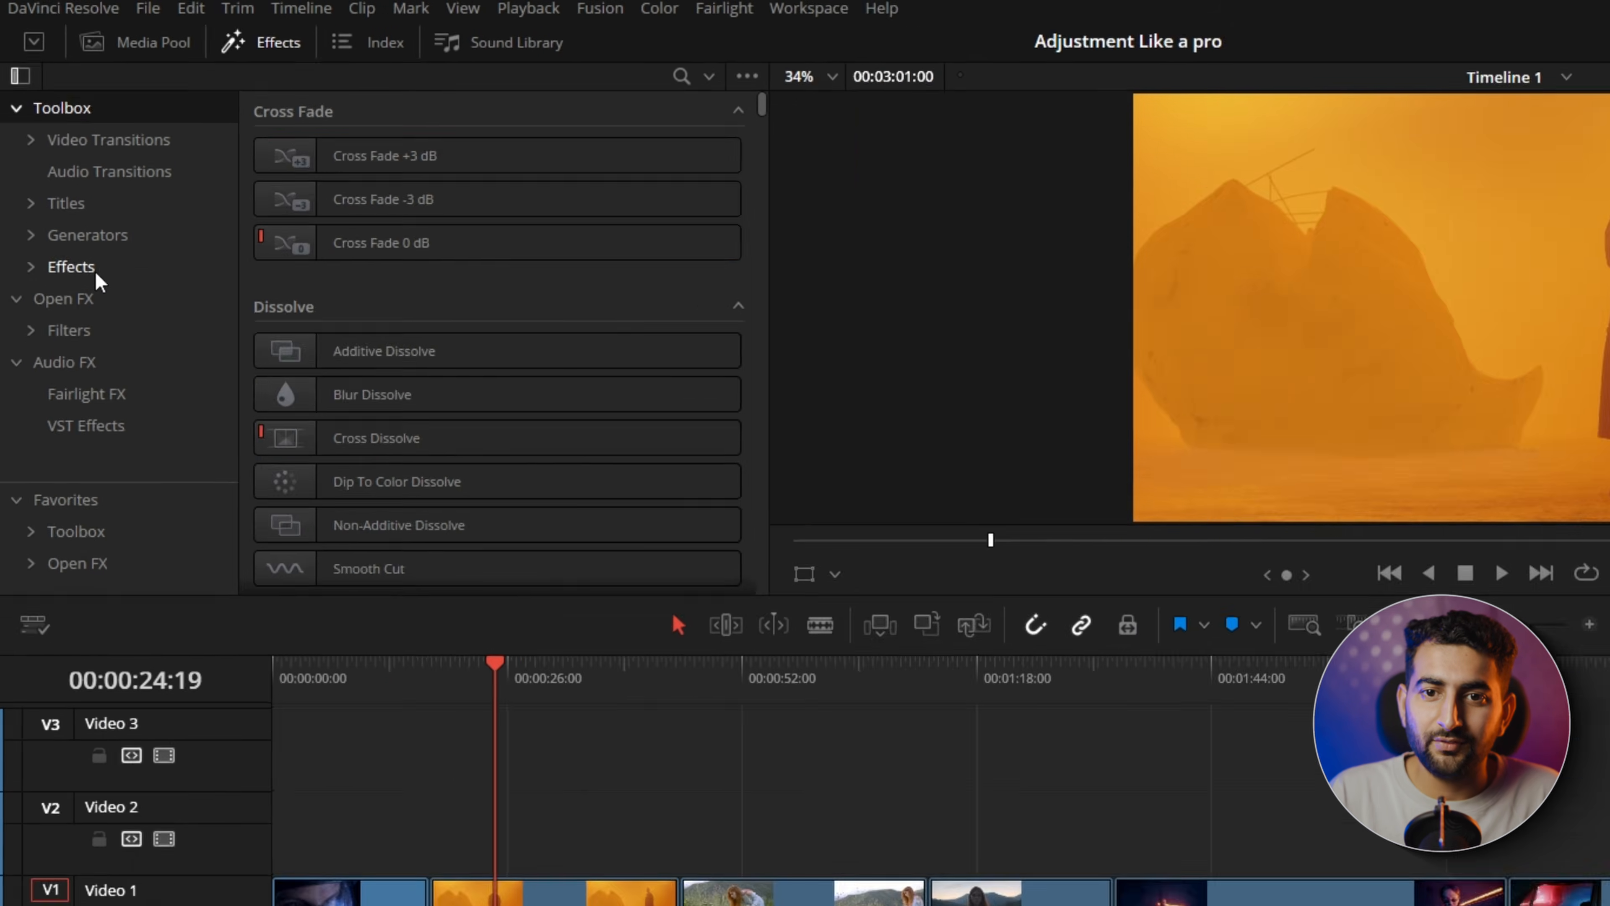
- Add an Adjustment Clip from the favorite effects to Video 3 and extend it over the whole sequence
click(67, 191)
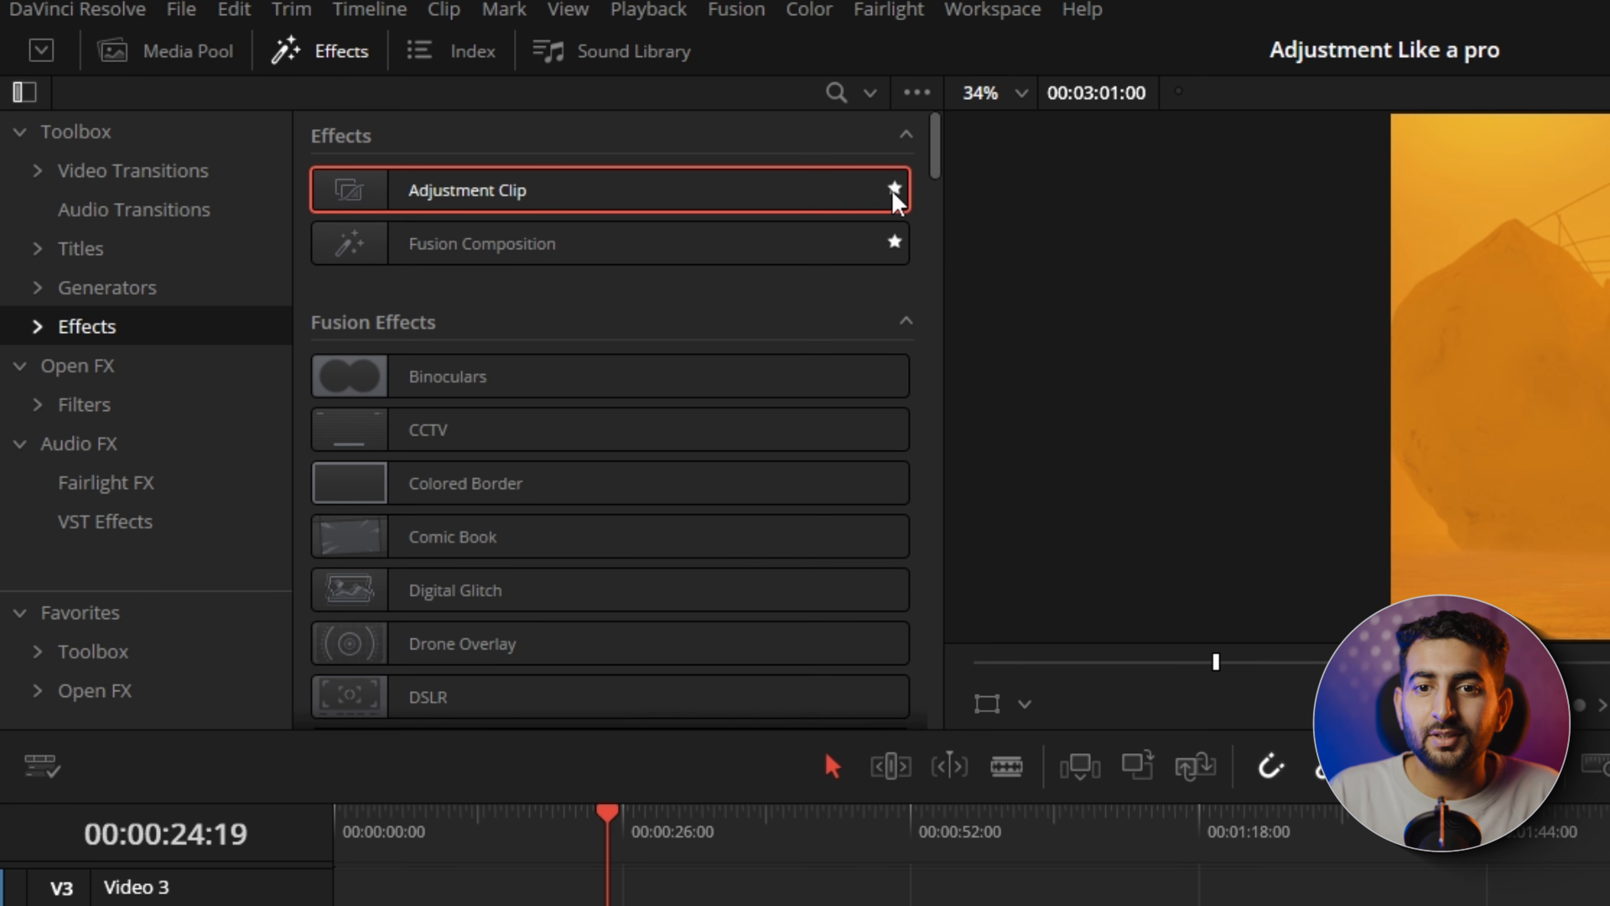
click(104, 625)
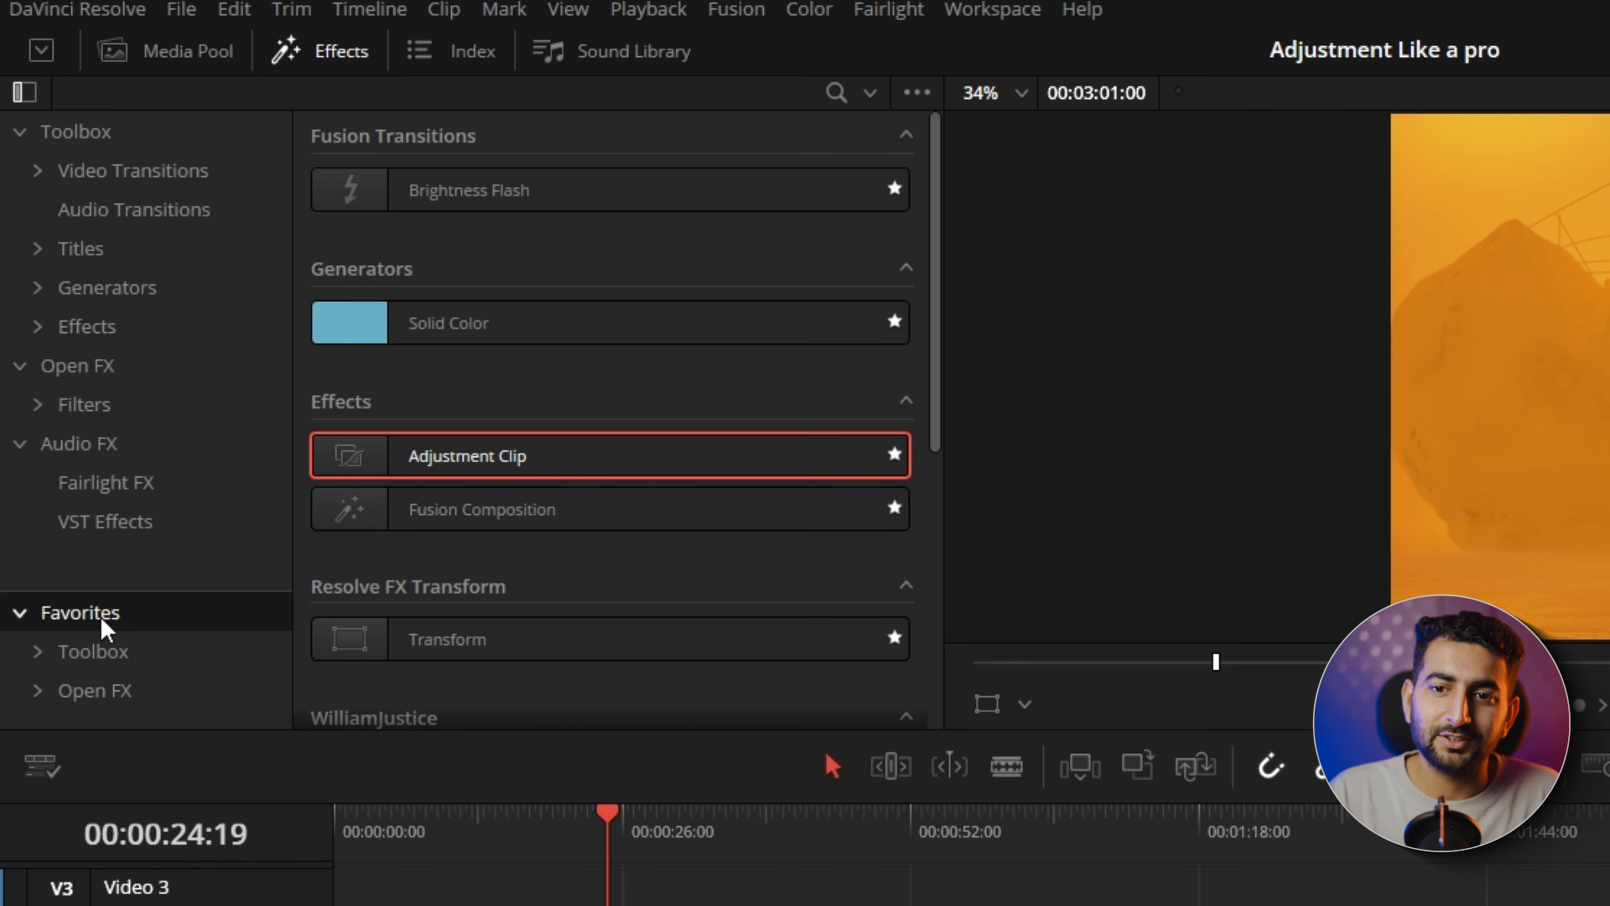
drag(469, 458, 755, 530)
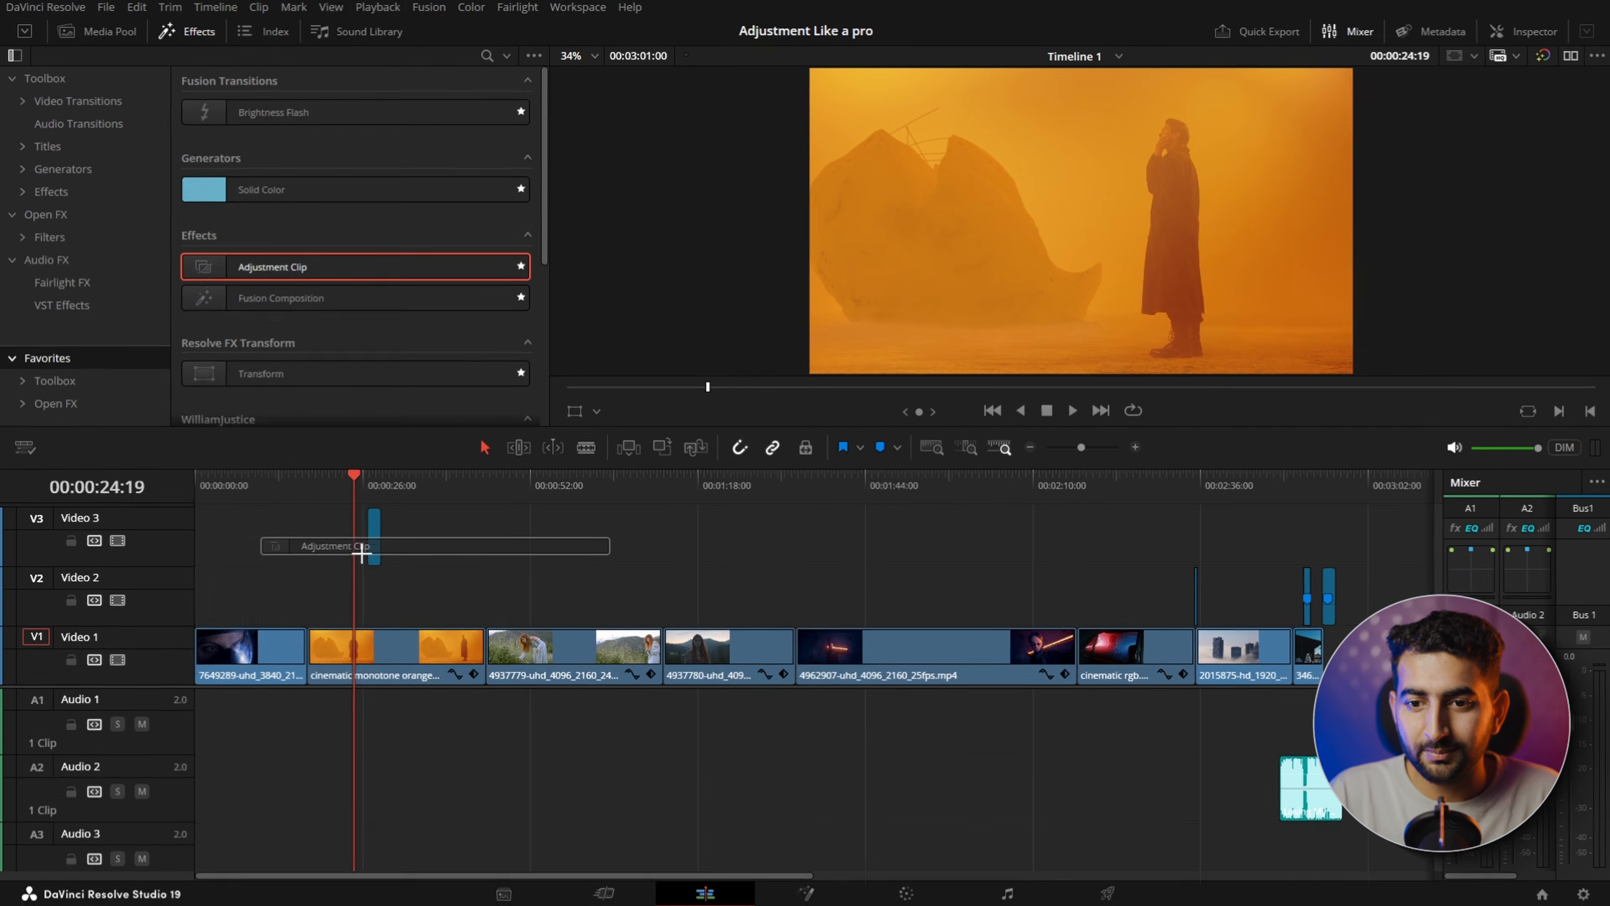
key(ctrl+minus)
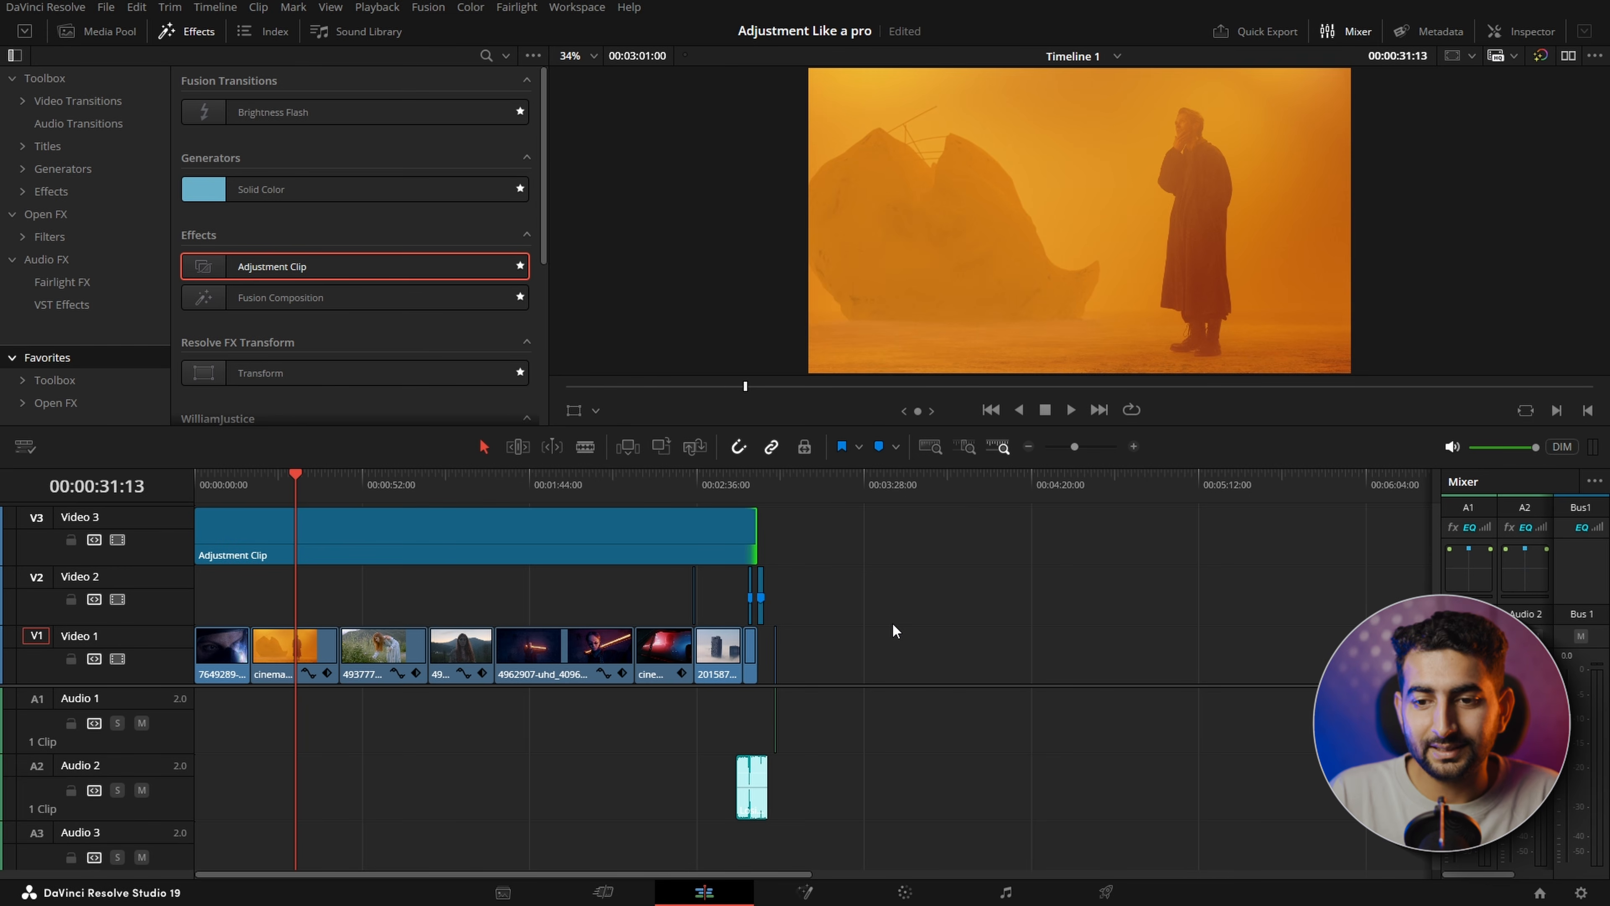
- Grade the adjustment clip on the Color page with red, green and blue Lift at -0.08, 0.02, 0.05 and Gain at 1.37, 0.91, 0.85
click(904, 892)
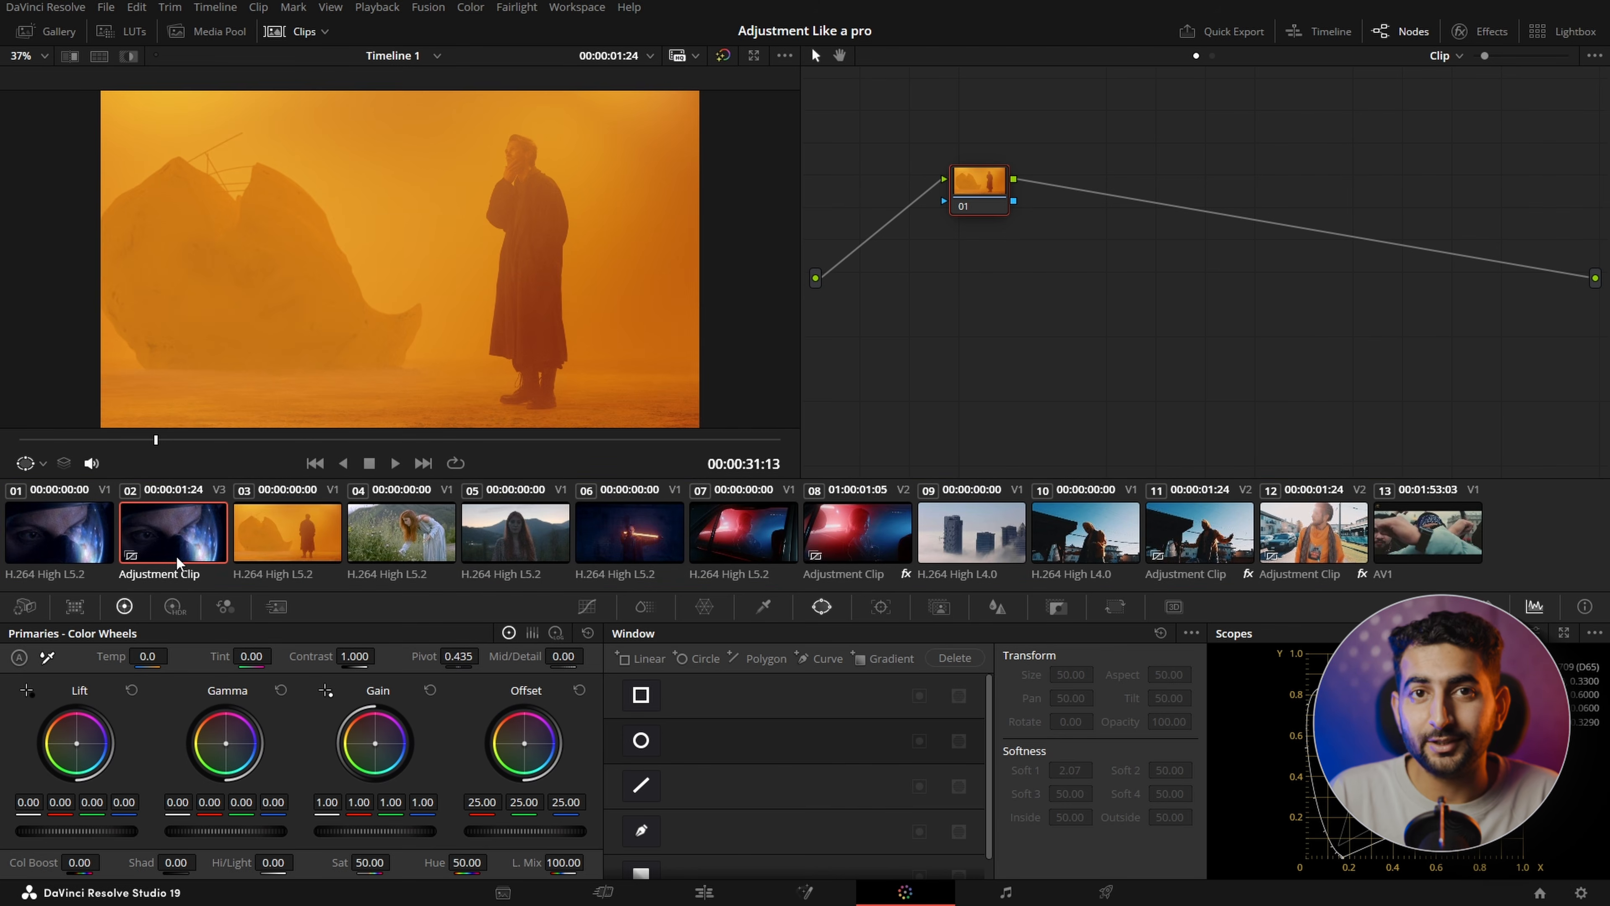
drag(376, 747, 140, 769)
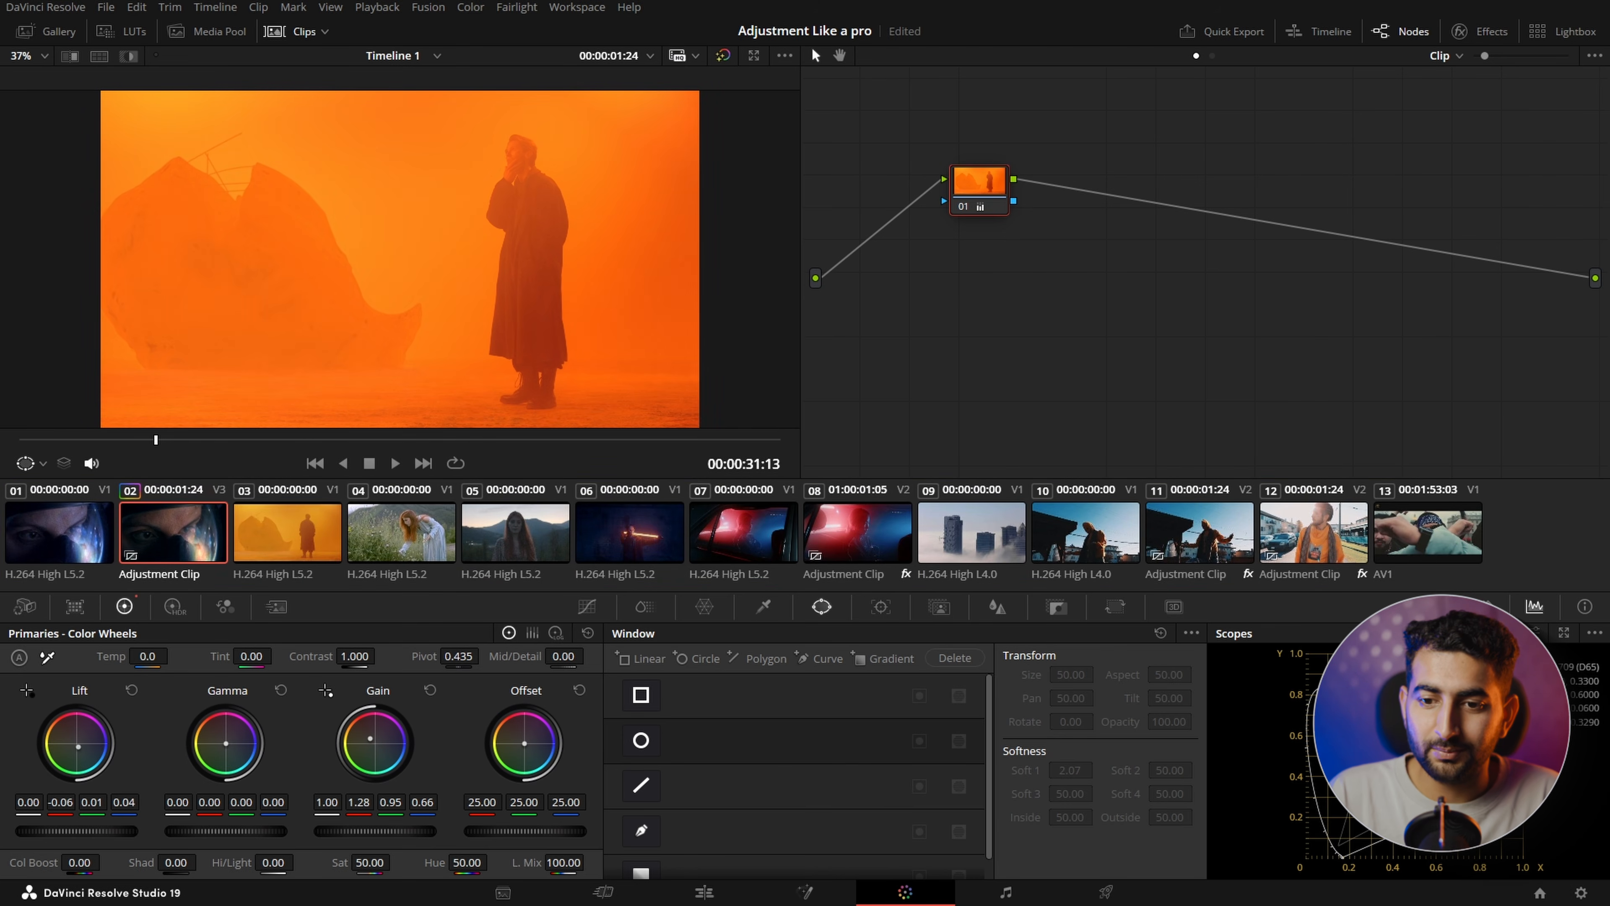
drag(106, 439, 304, 466)
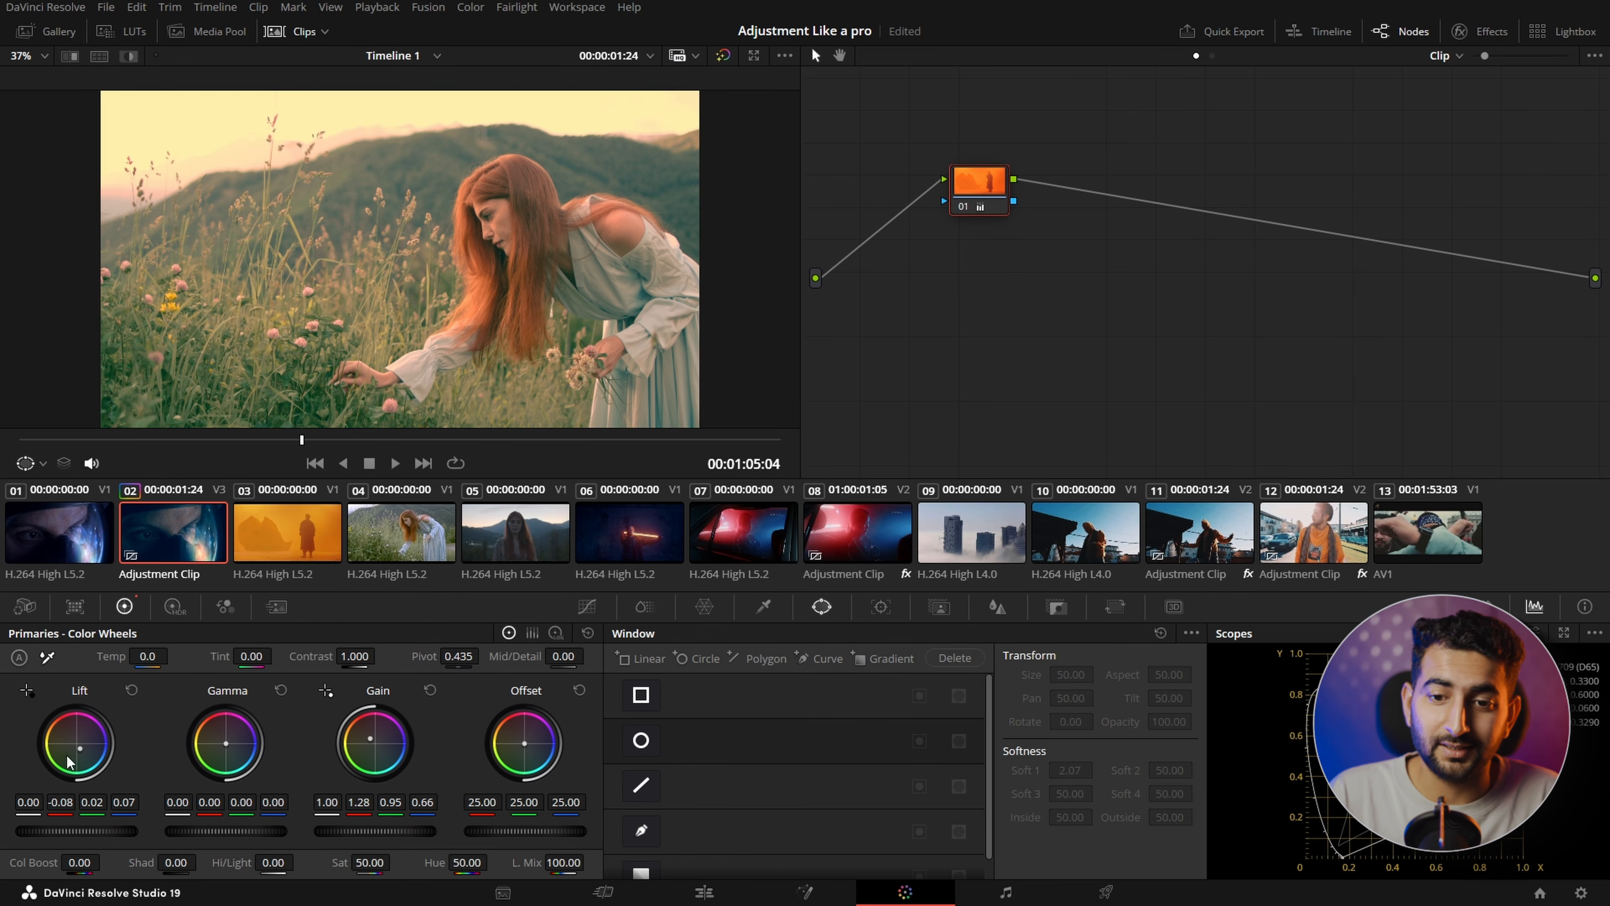
drag(443, 439, 467, 439)
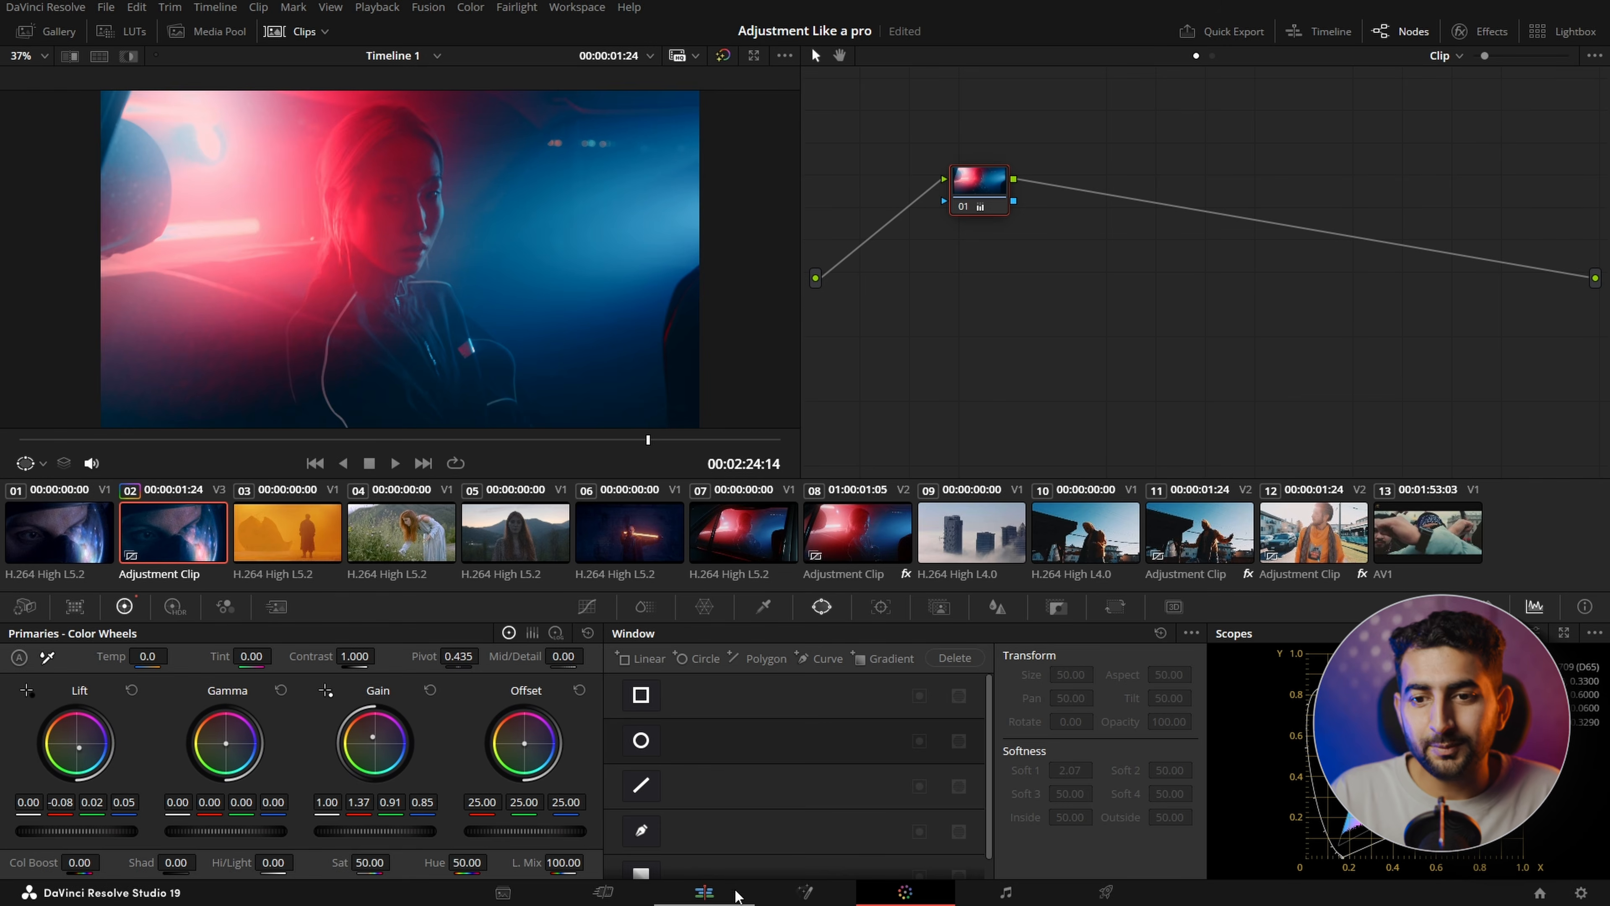
- Return to the Edit page and shorten the graded adjustment clip to cover only the first video clip, then scrub to compare
click(736, 896)
drag(755, 539, 244, 546)
drag(207, 477, 212, 483)
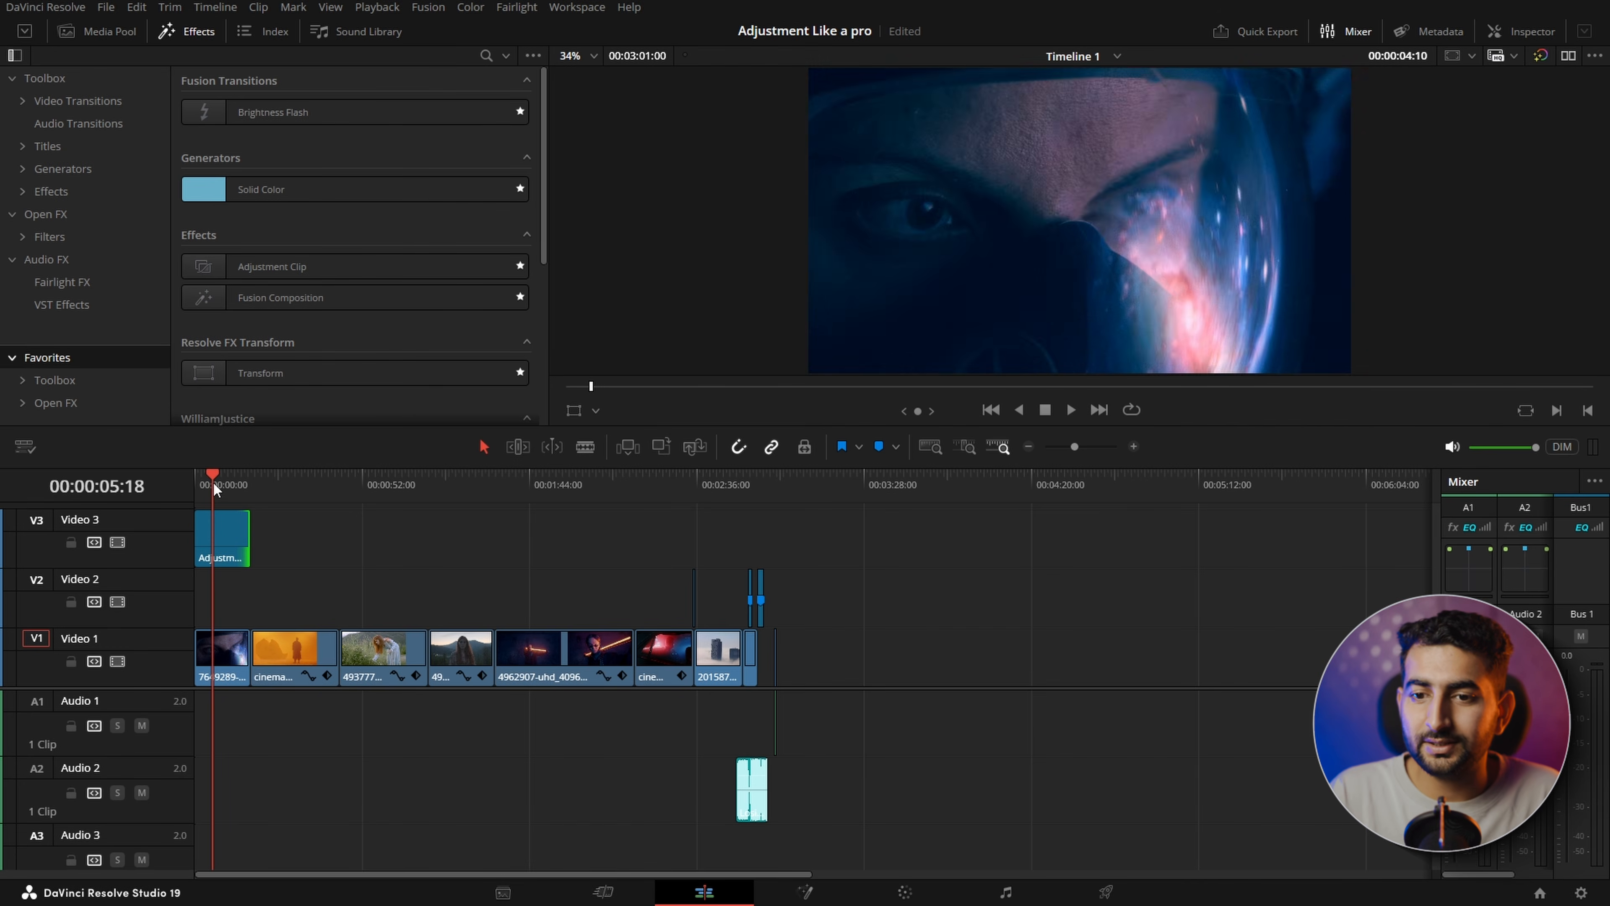
drag(561, 492, 660, 511)
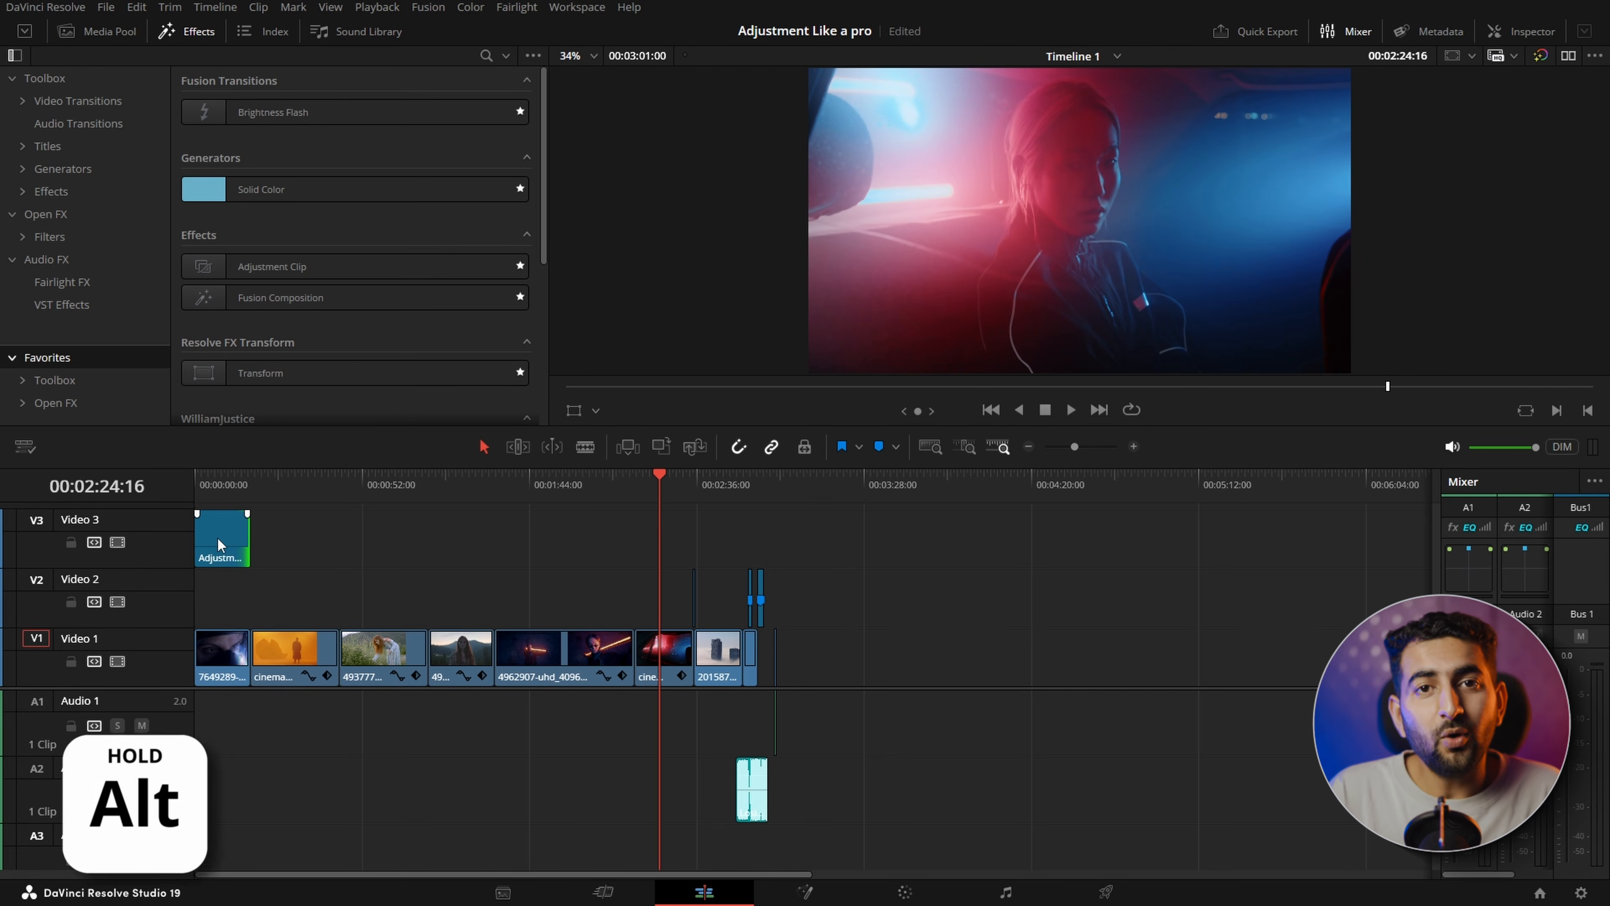
- Duplicate the graded adjustment clip above the 4962907 clip and extend the copy to the end of the cinematic rgb clip
drag(218, 544, 526, 541)
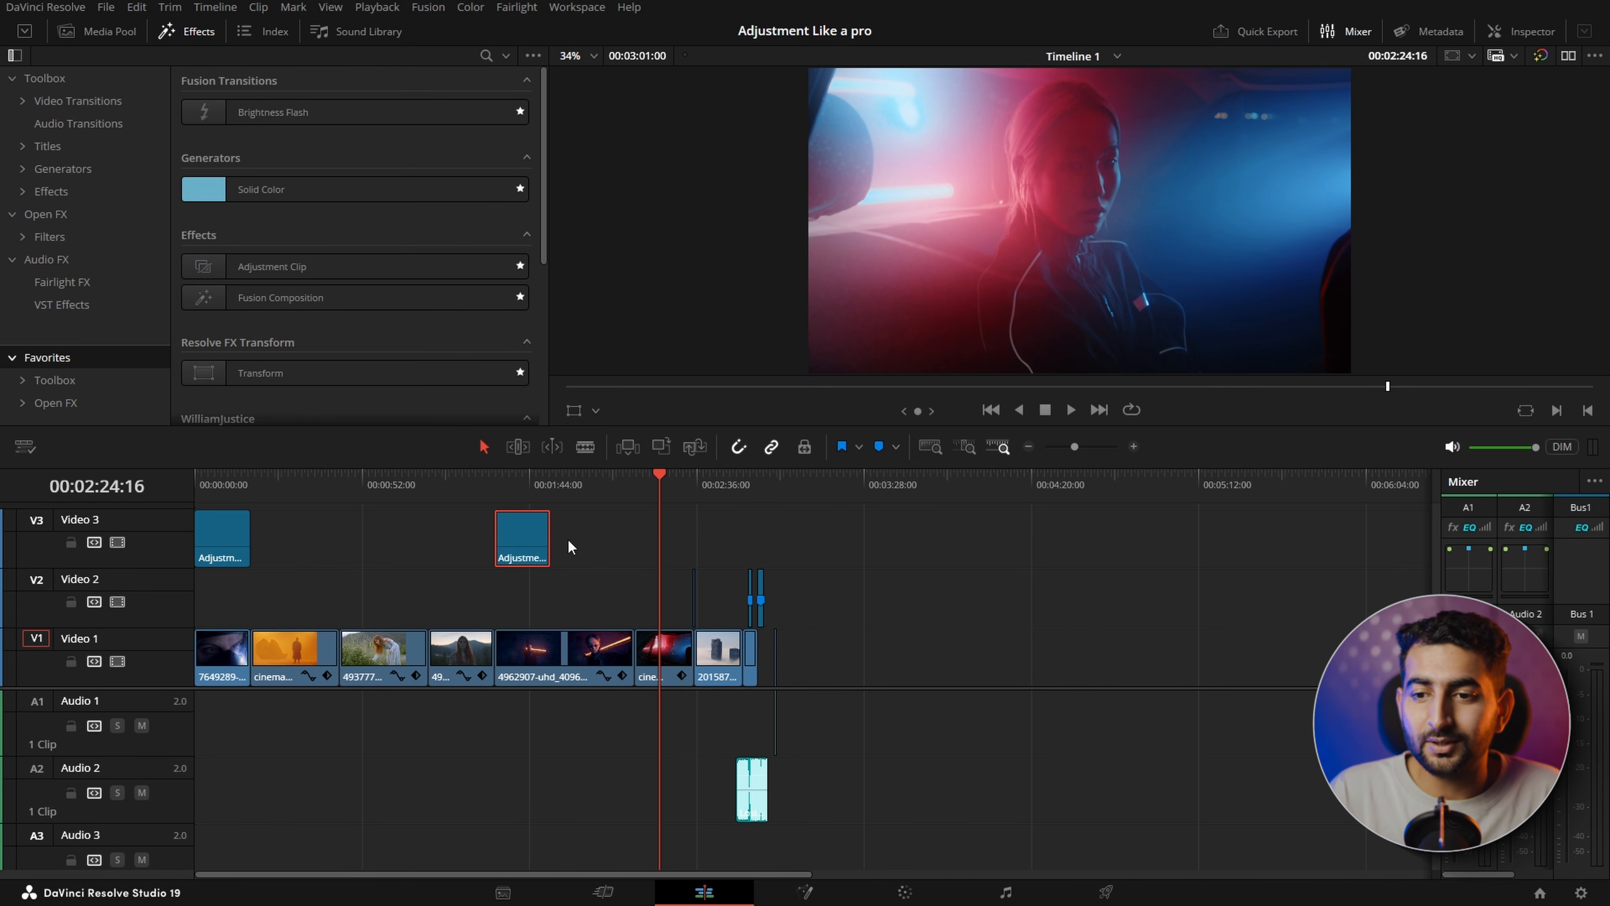
drag(542, 539, 685, 535)
drag(544, 494, 219, 465)
mouse_move(324, 494)
mouse_down()
mouse_move(412, 510)
mouse_move(293, 499)
mouse_up()
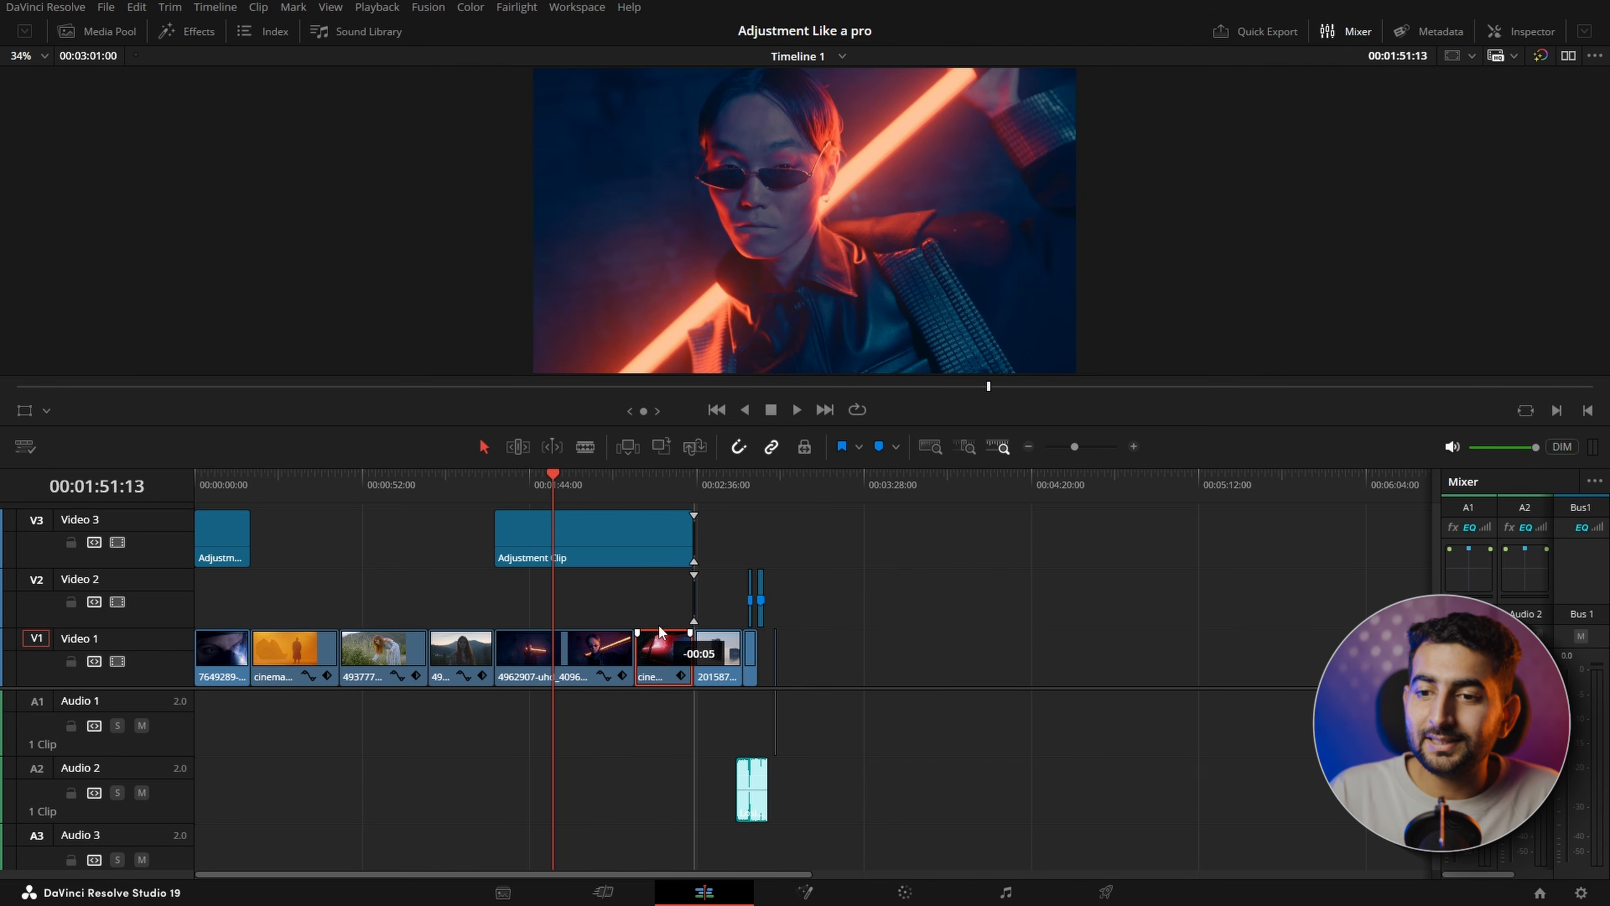
- Move the cinematic rgb clip to Video 2 beneath the adjustment clip and shrink it with the viewer's Transform handles
drag(663, 653, 554, 582)
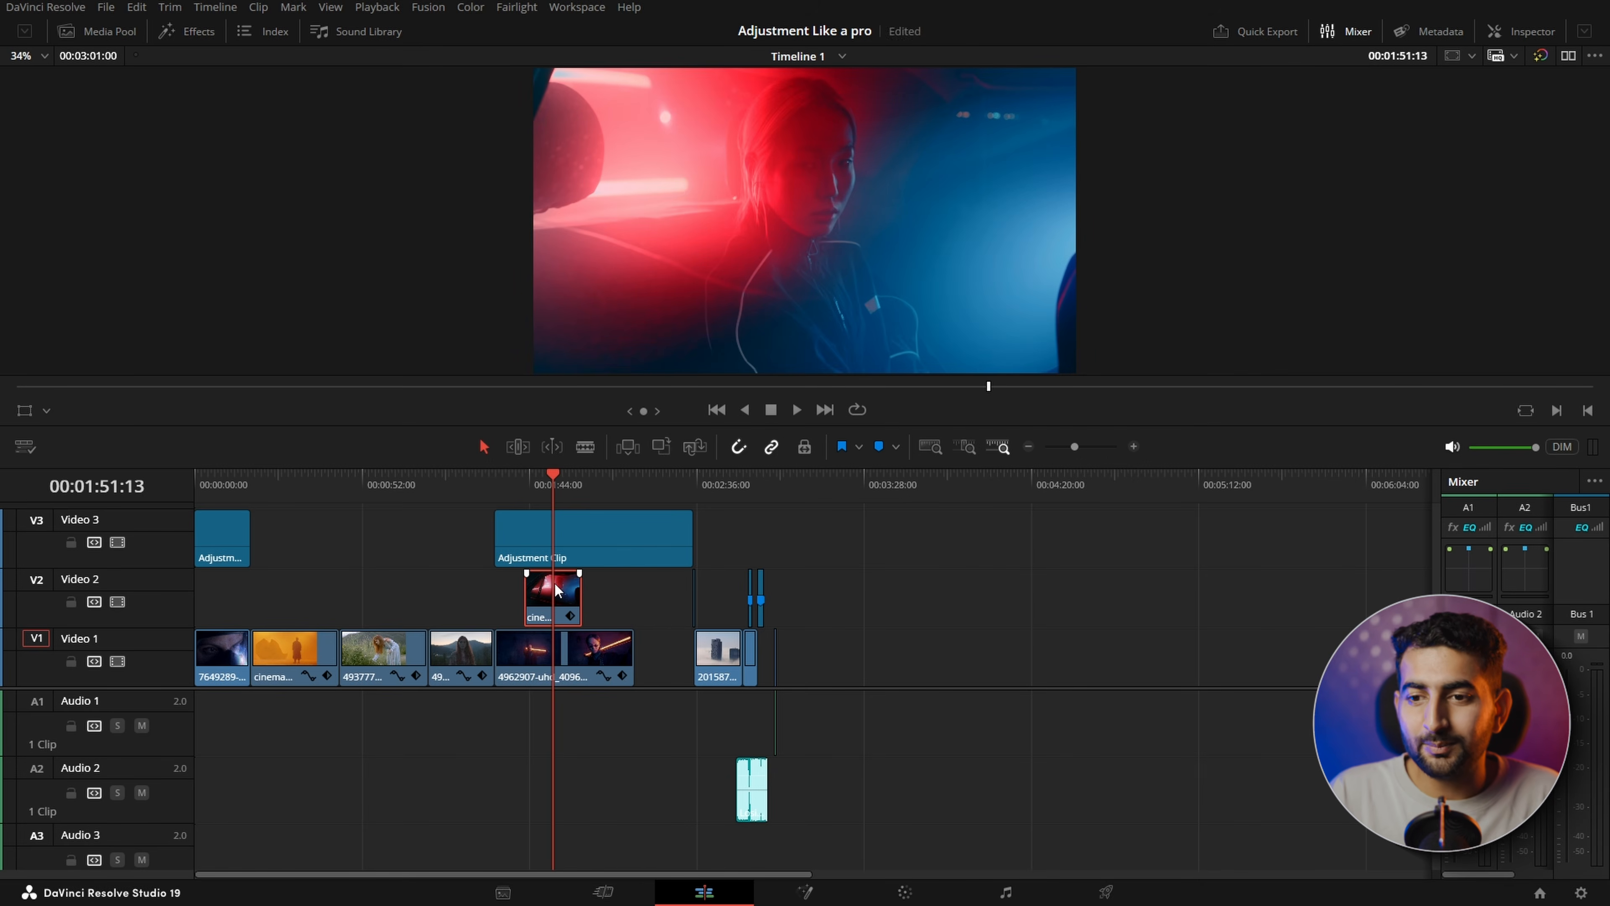
click(26, 414)
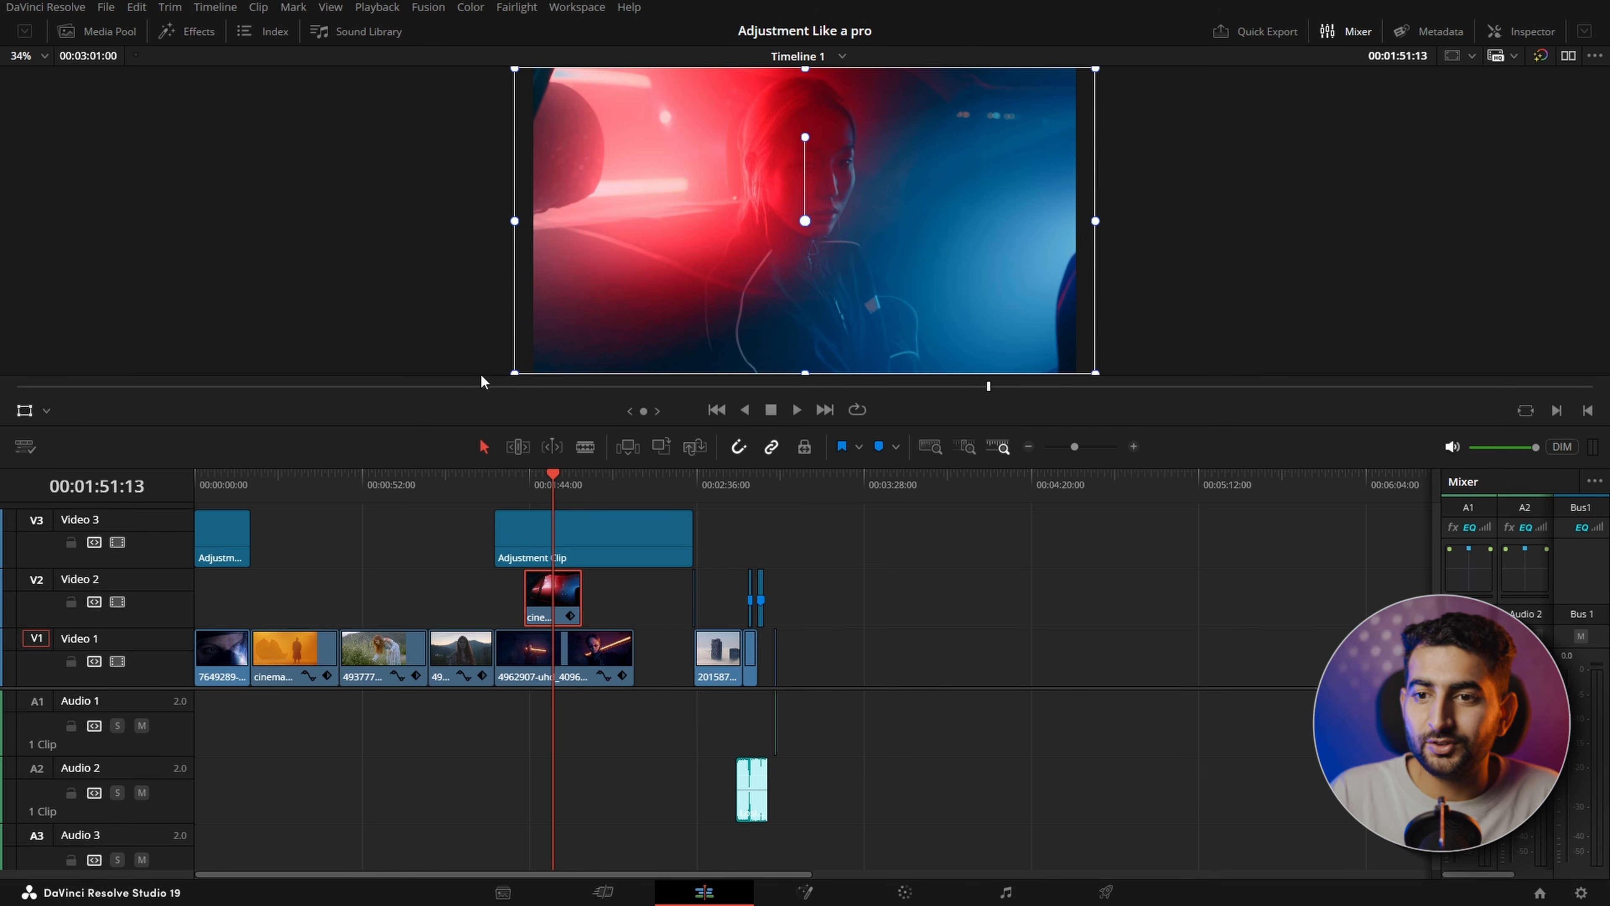
drag(514, 373, 700, 327)
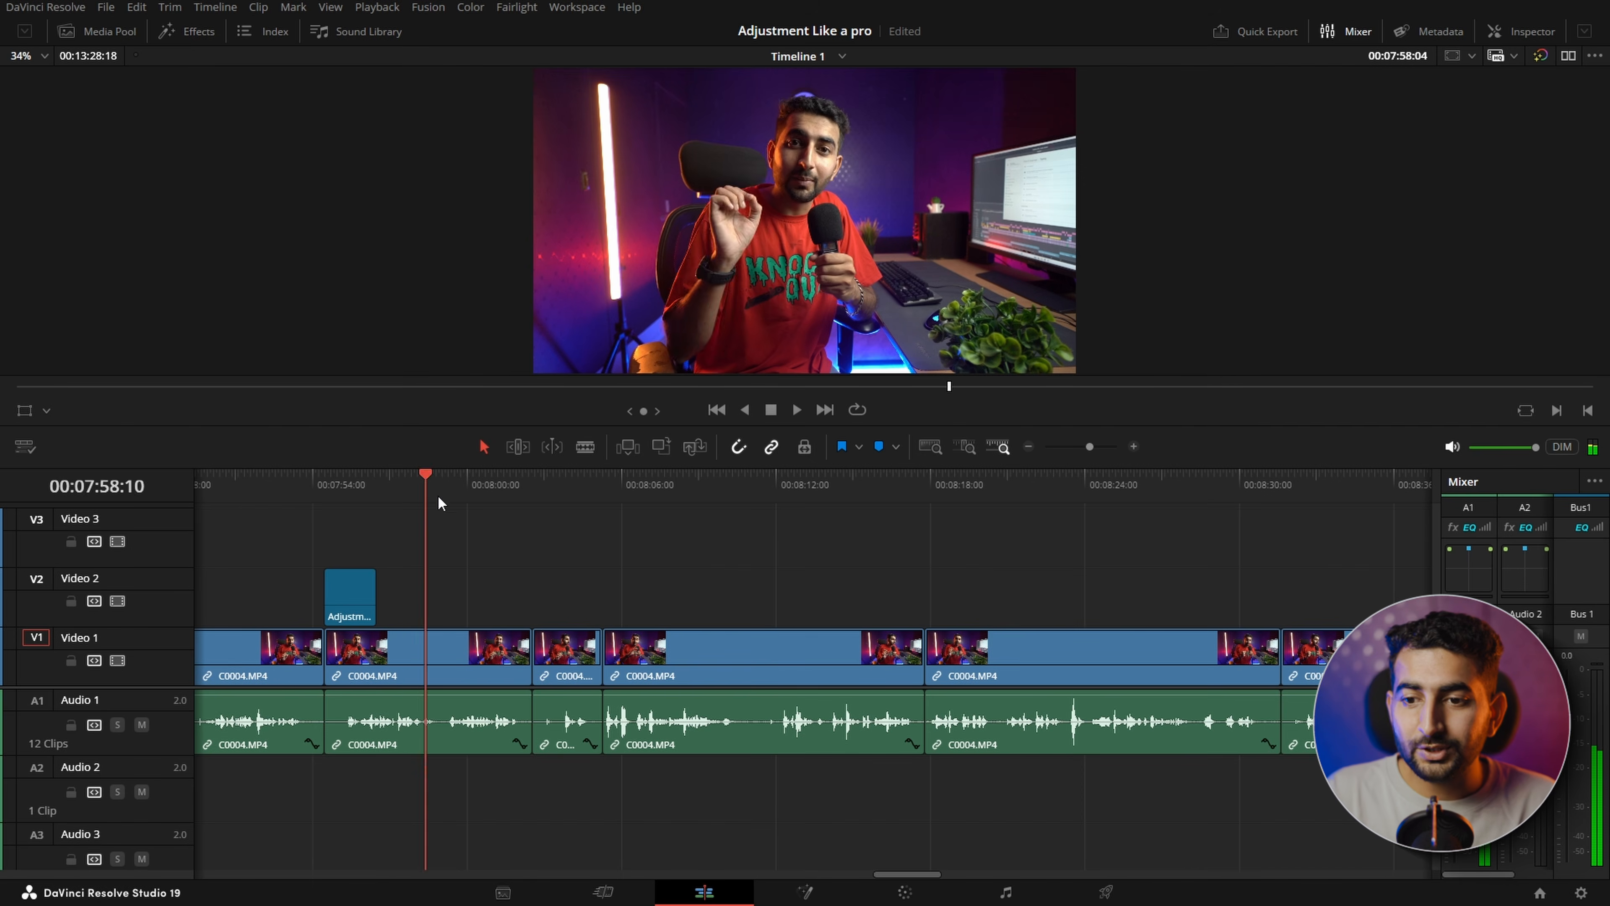
- Extend the adjustment clip on Video 2 over the following C0004.MP4 cuts, up to the cut near 00:08:18:00
drag(439, 496, 804, 530)
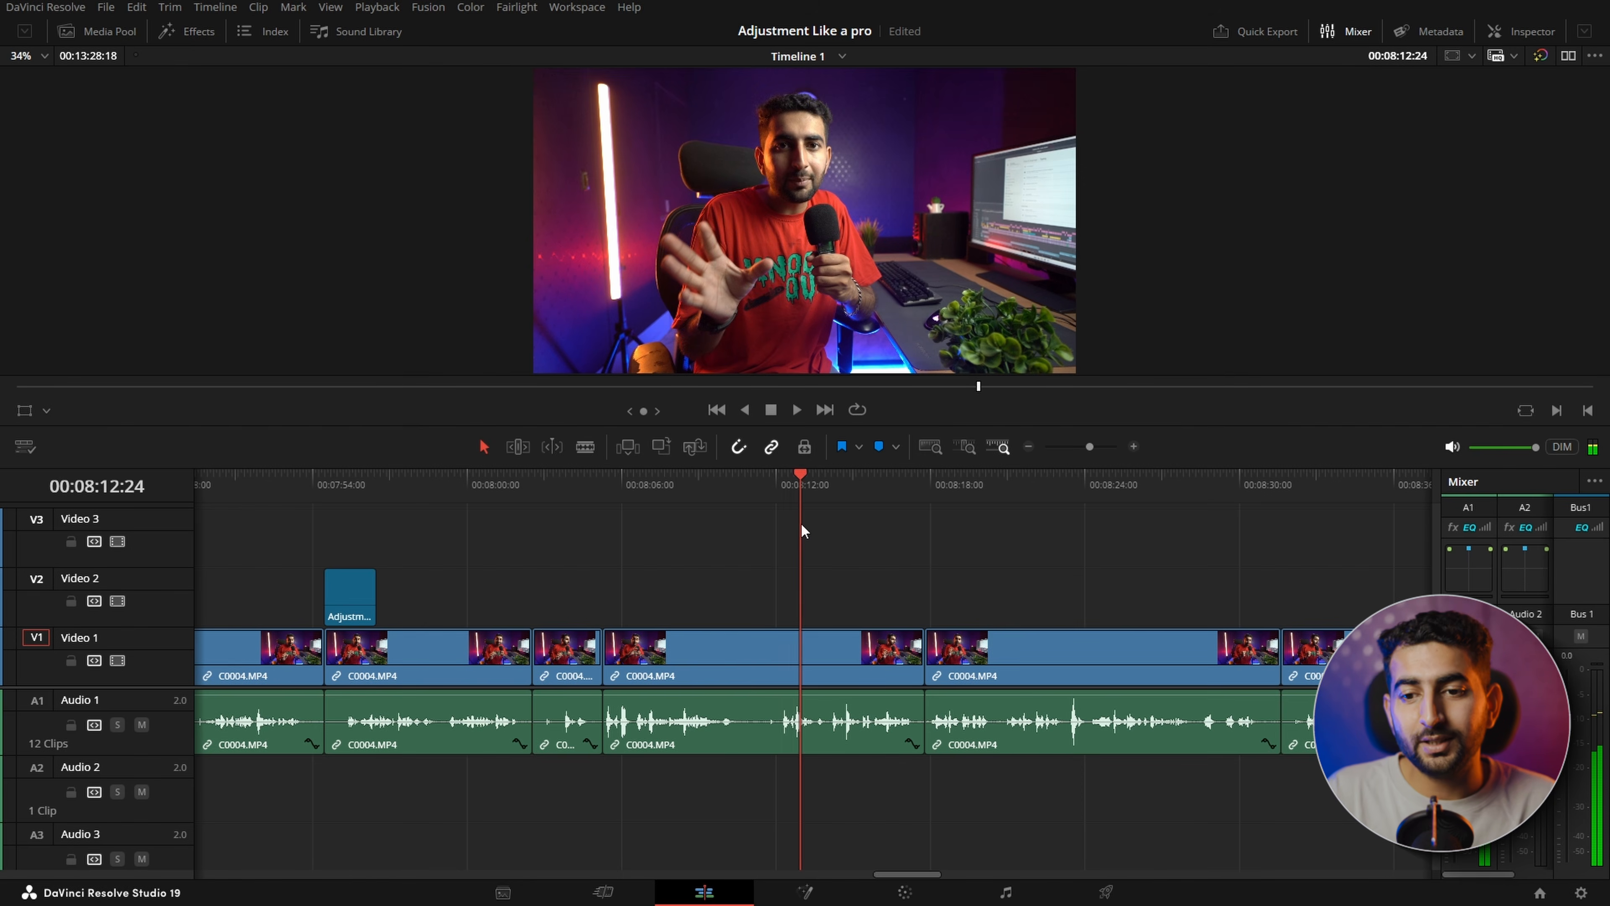
drag(369, 598, 781, 594)
drag(909, 589, 924, 589)
click(690, 596)
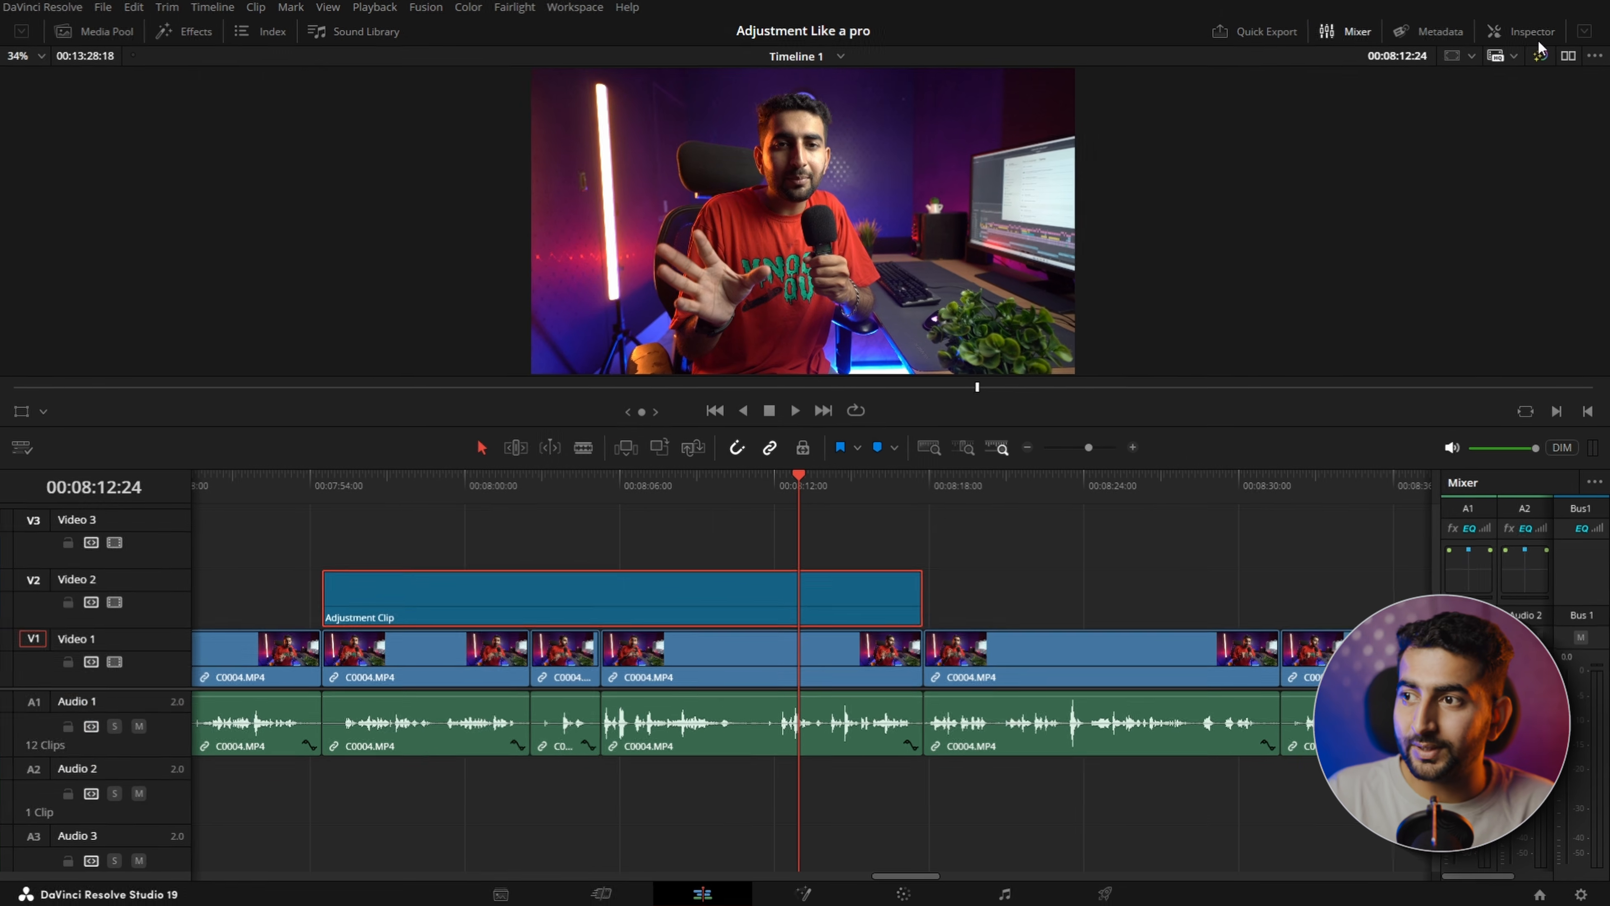
- Set the adjustment clip's Zoom to 1.360 and Position Y to -115, toggling the clip to compare the framing
click(1538, 37)
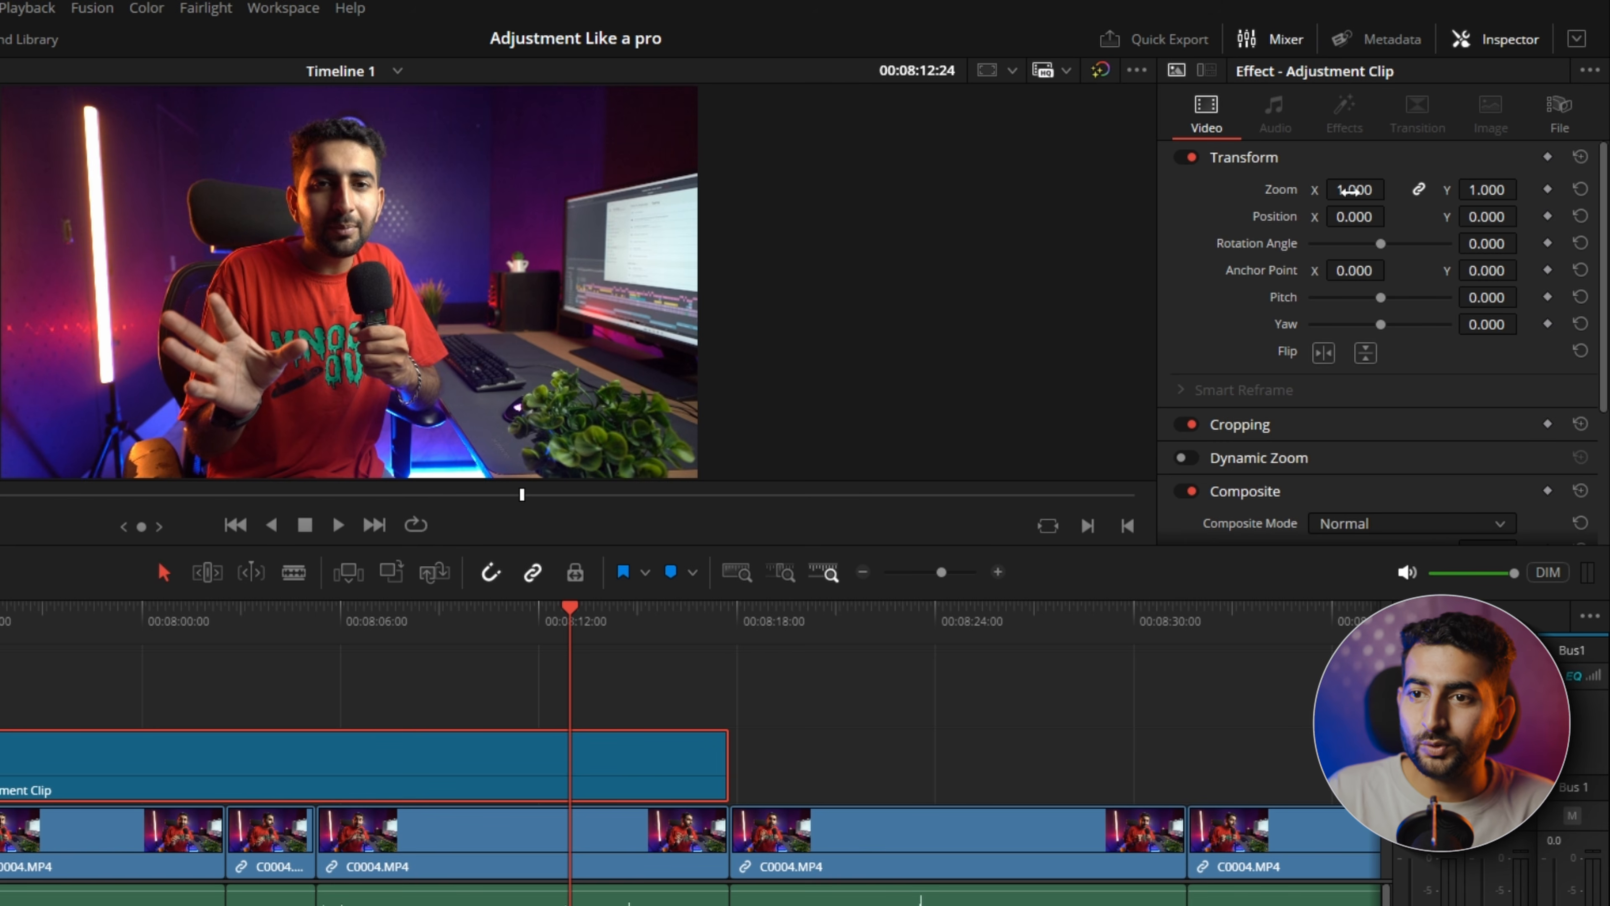
drag(1356, 190, 1397, 189)
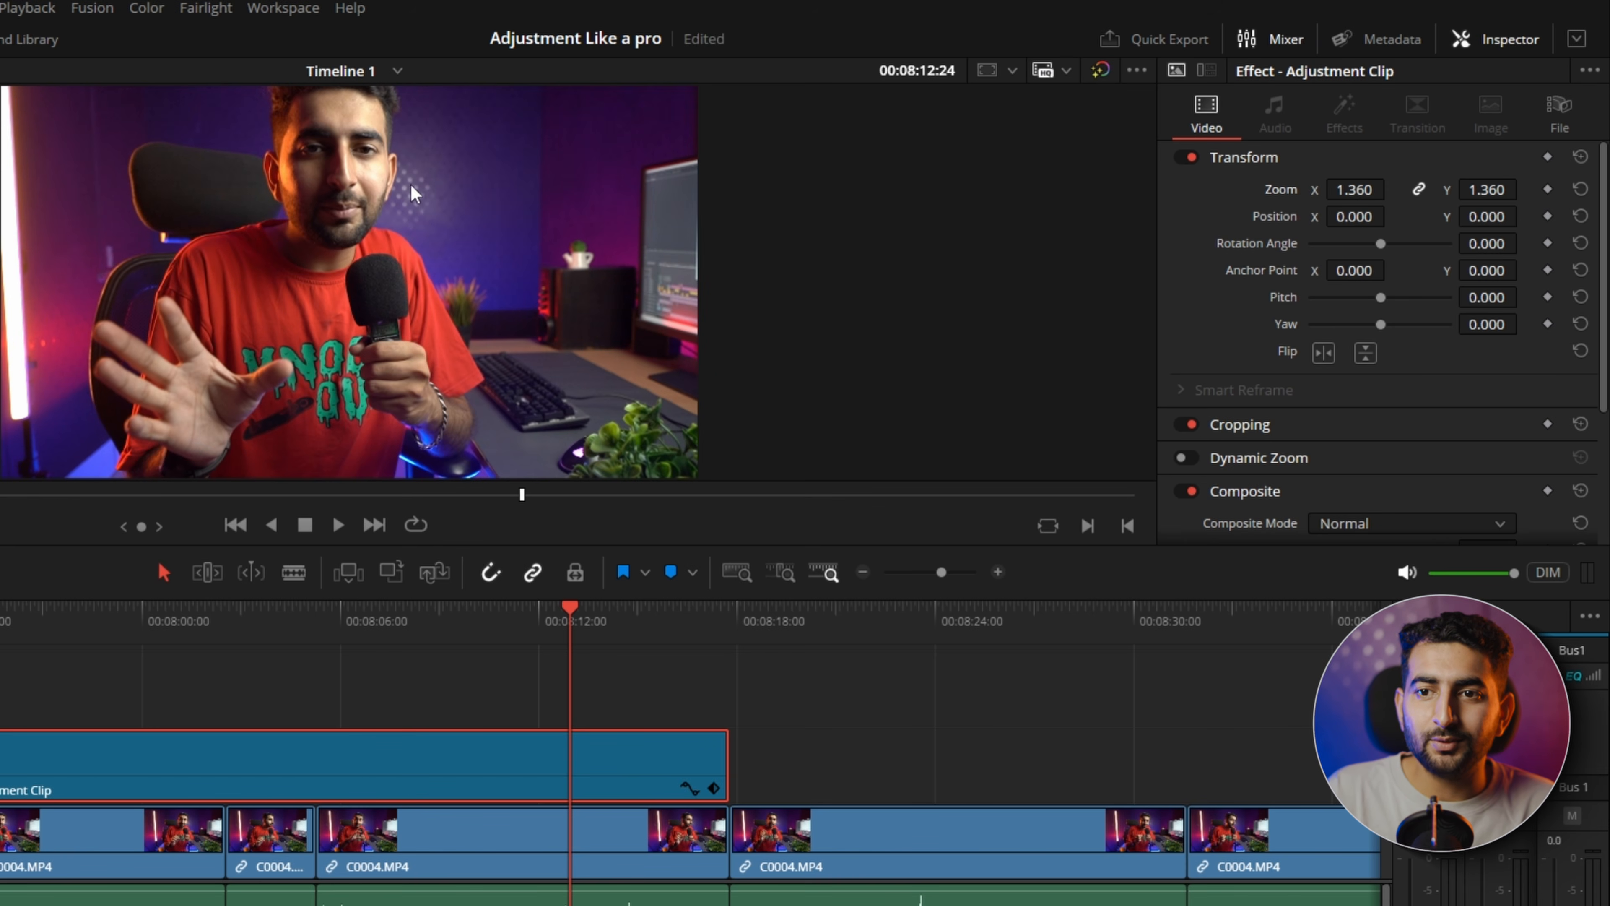
drag(1487, 216, 1443, 216)
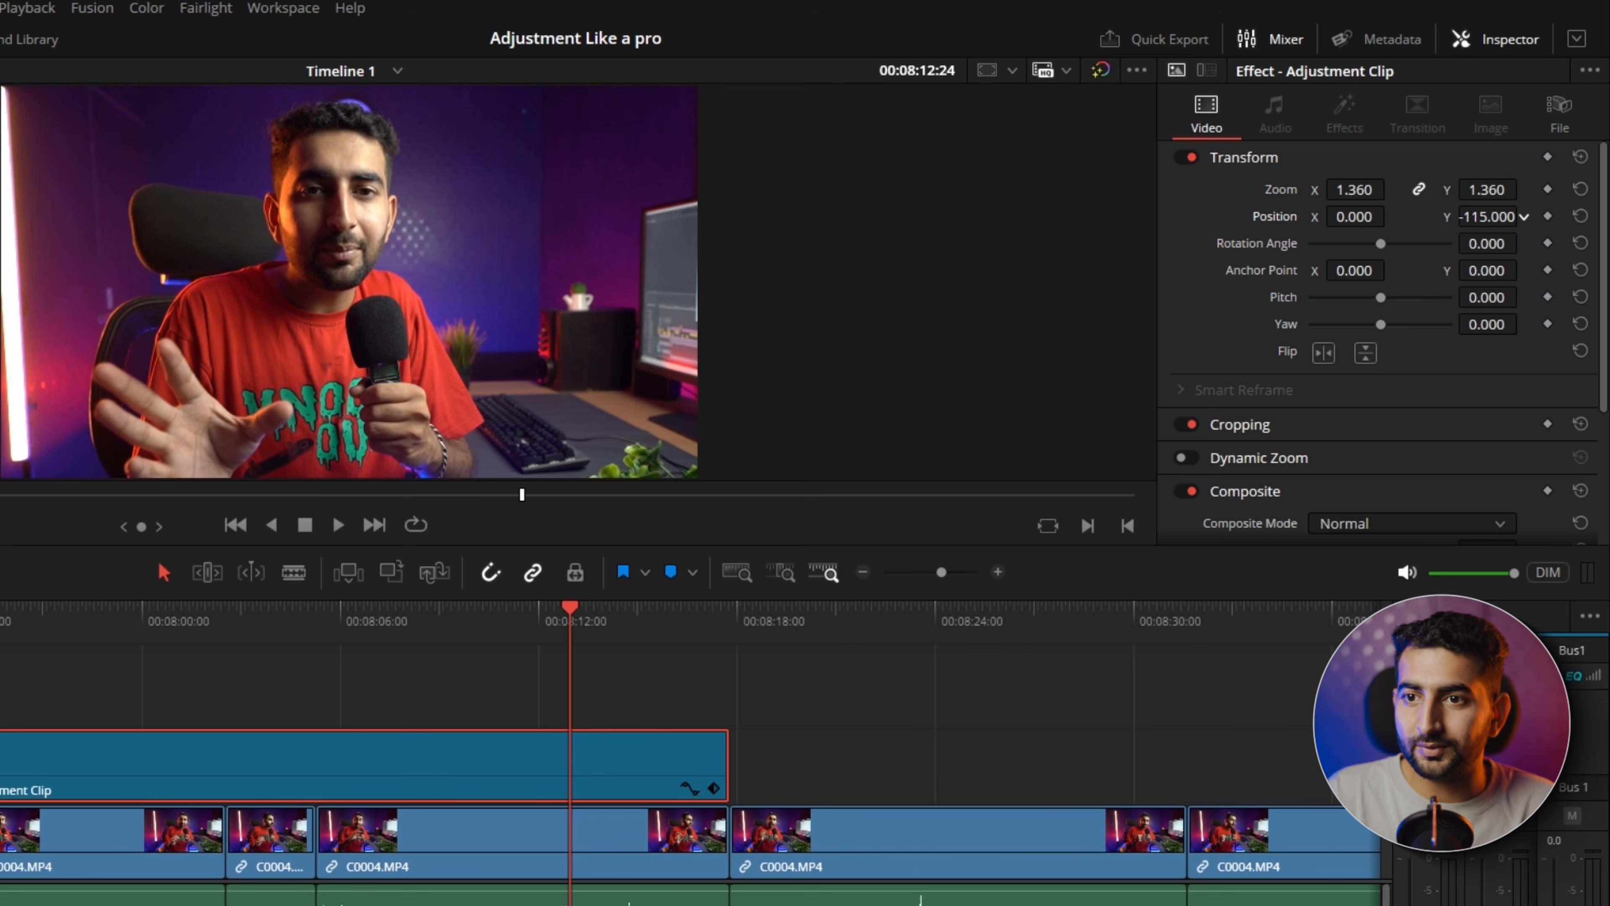
key(d)
key(d)
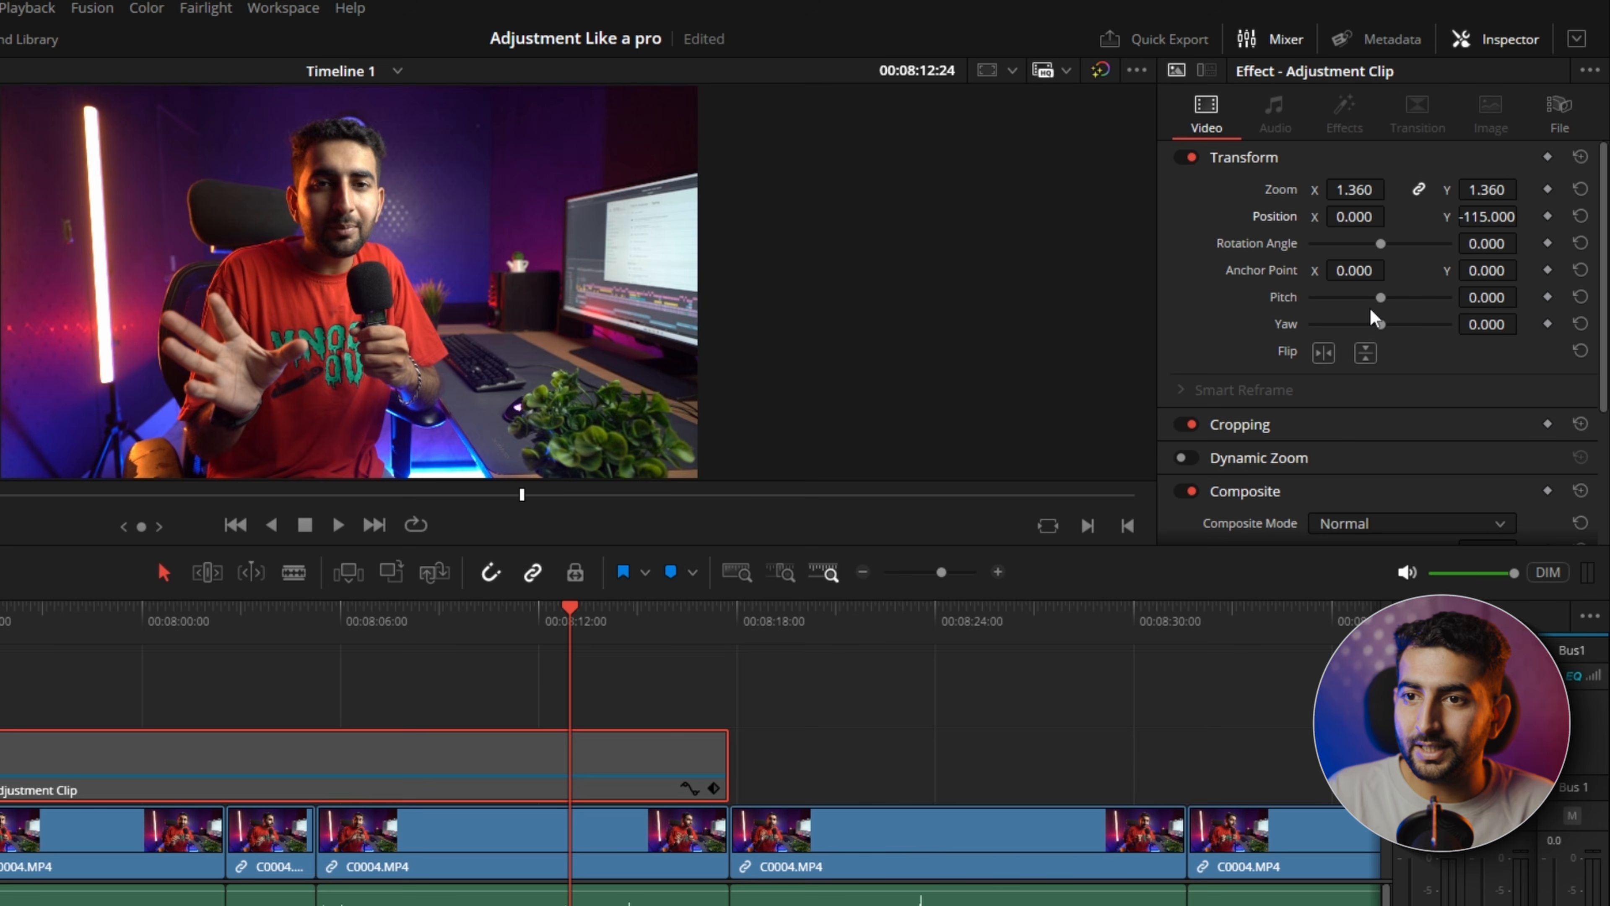
- Fine-tune the adjustment clip's Position Y to -94, comparing the framing with the clip disabled and enabled
drag(1494, 219, 1493, 219)
key(d)
key(d)
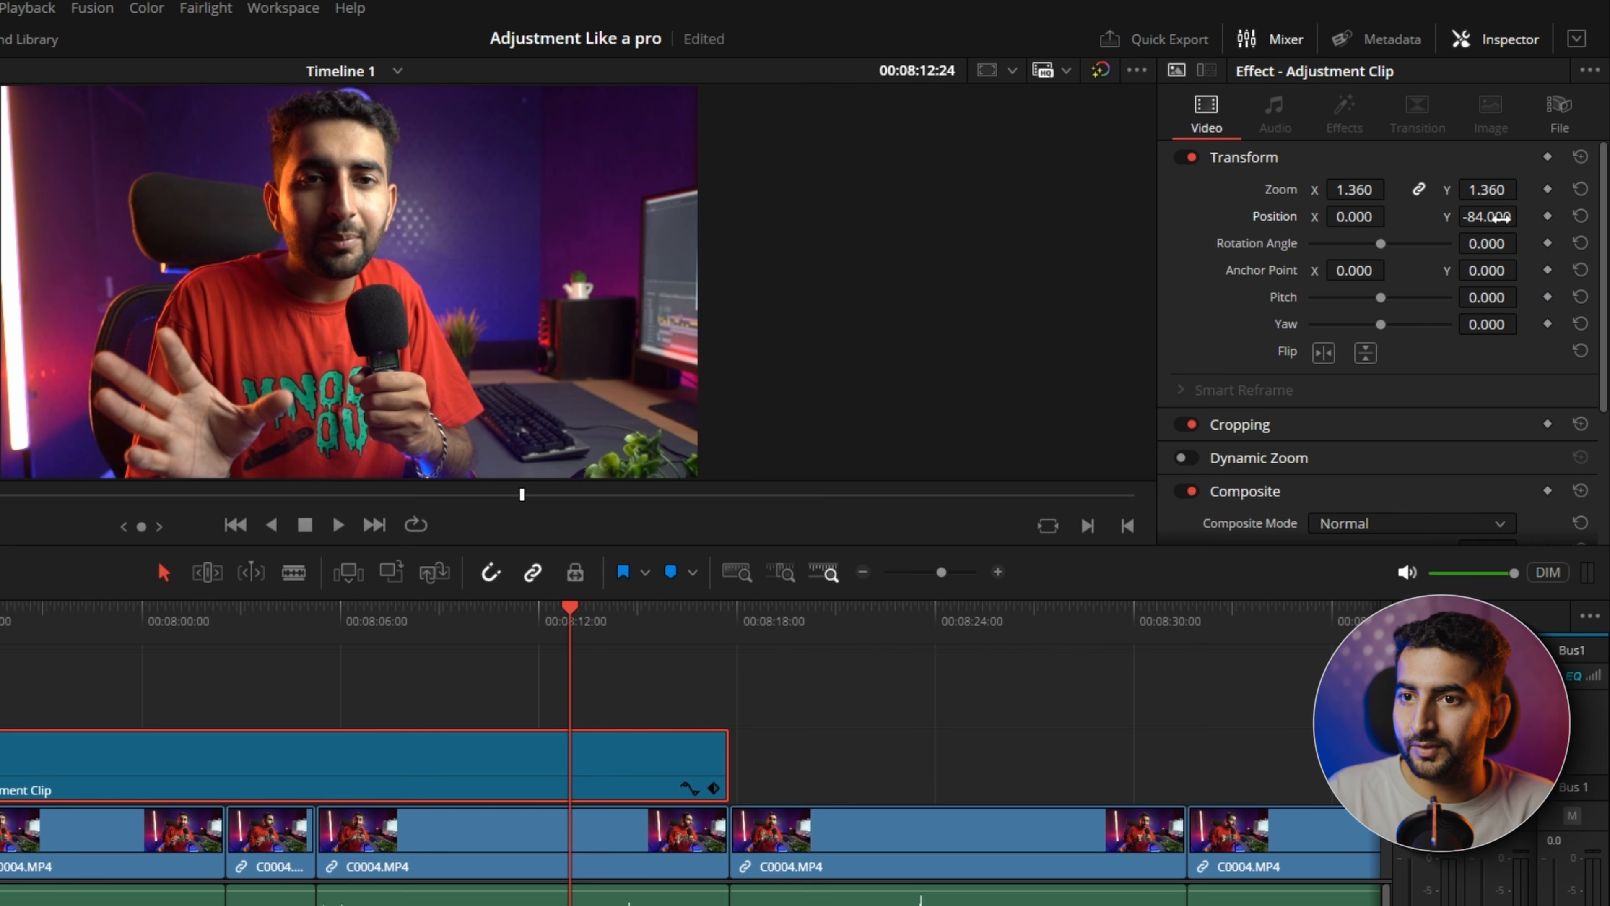
drag(1499, 218, 1477, 219)
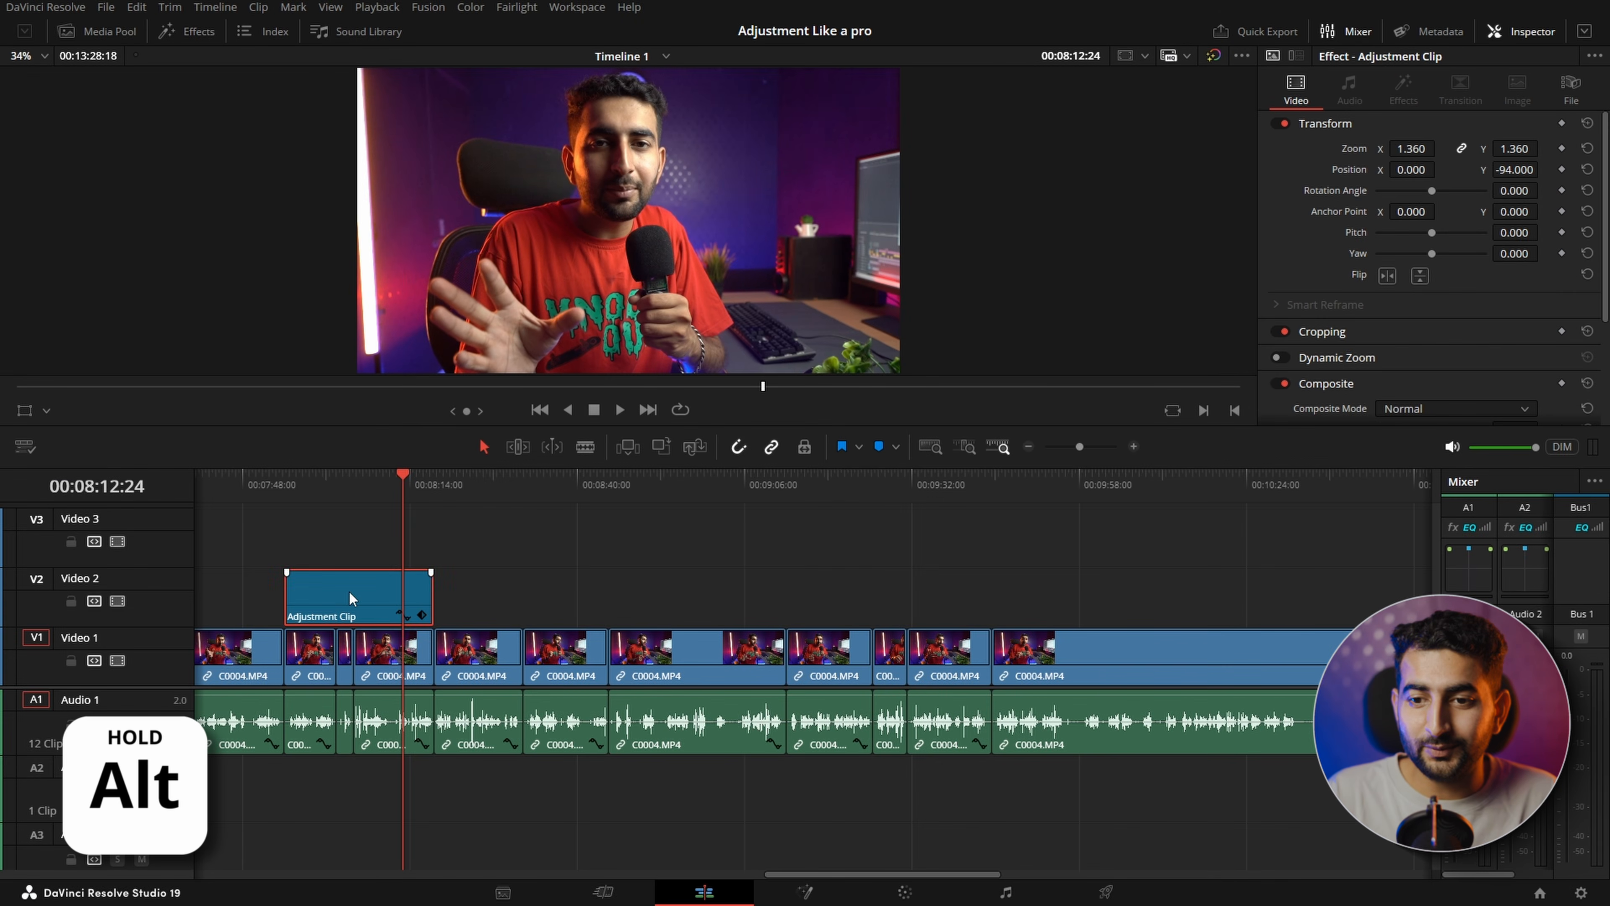
- Duplicate the zoomed adjustment clip to further points along Video 2 above the C0004.MP4 cuts
drag(745, 603, 796, 608)
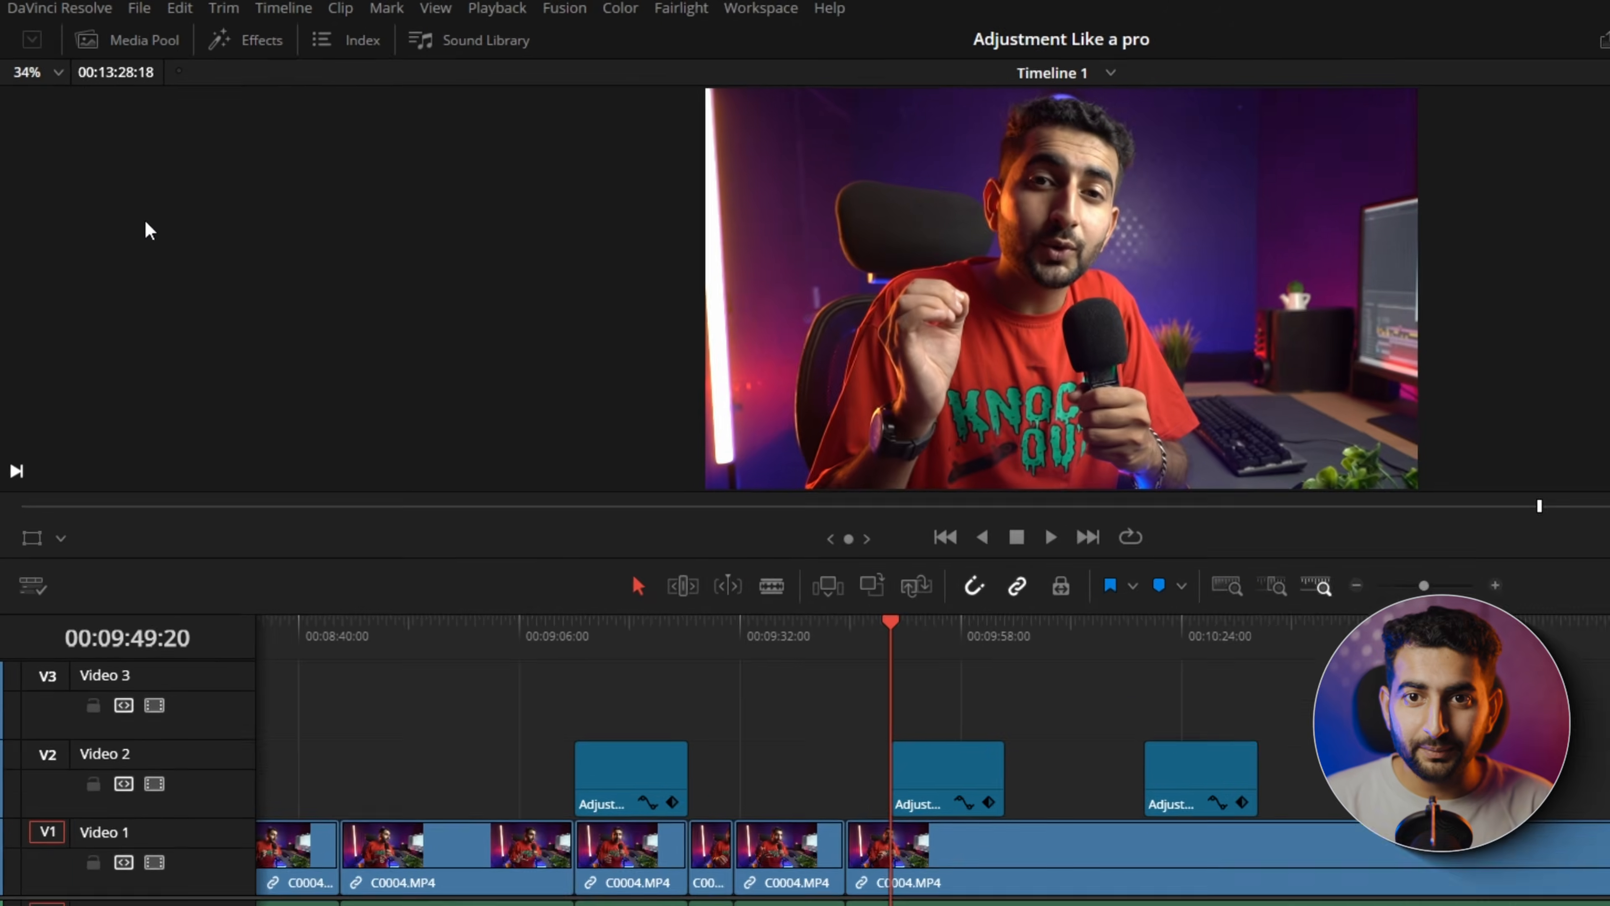
- Create a new bin named effects in the Master power bin of the media pool, with power bins shown
click(127, 28)
scroll(487, 315, down, 10)
click(87, 641)
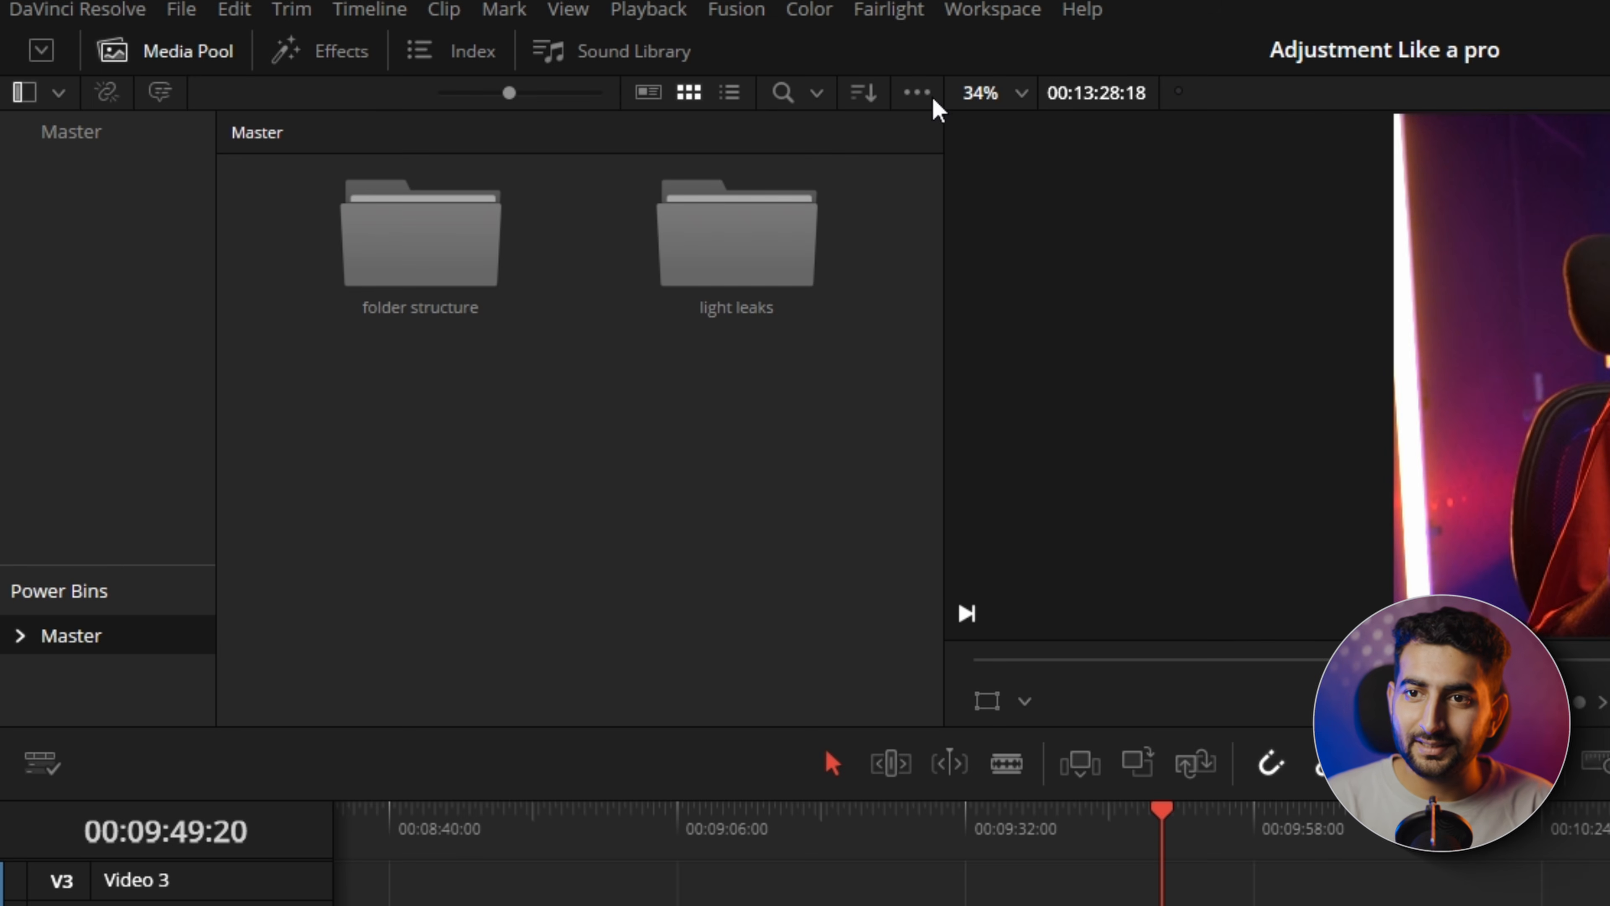
click(918, 94)
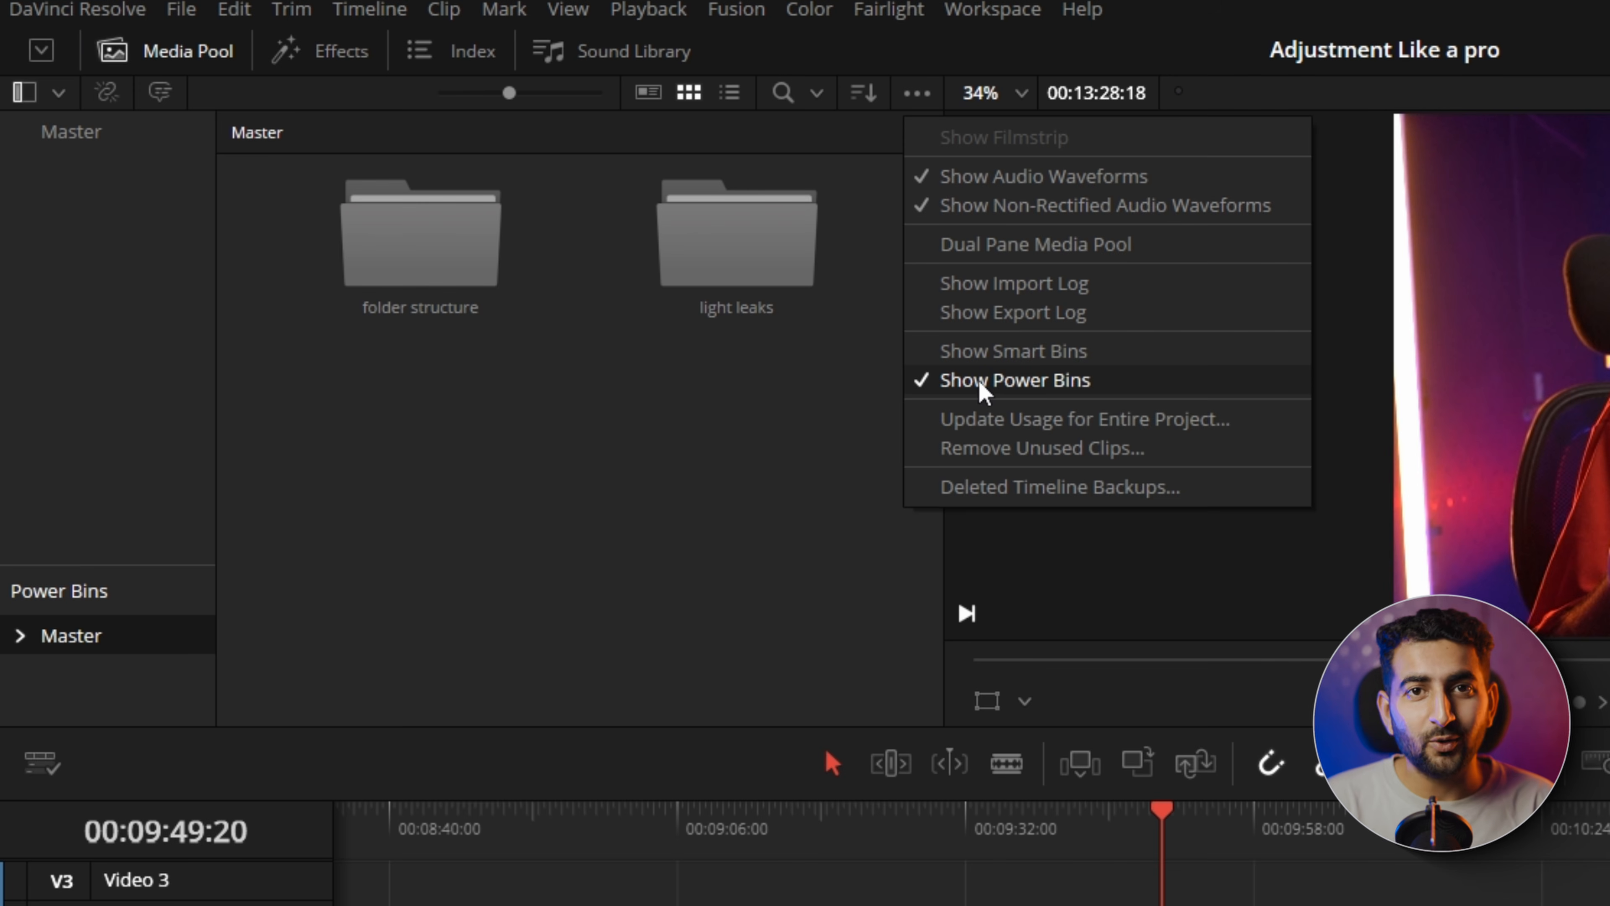
right_click(460, 465)
click(578, 558)
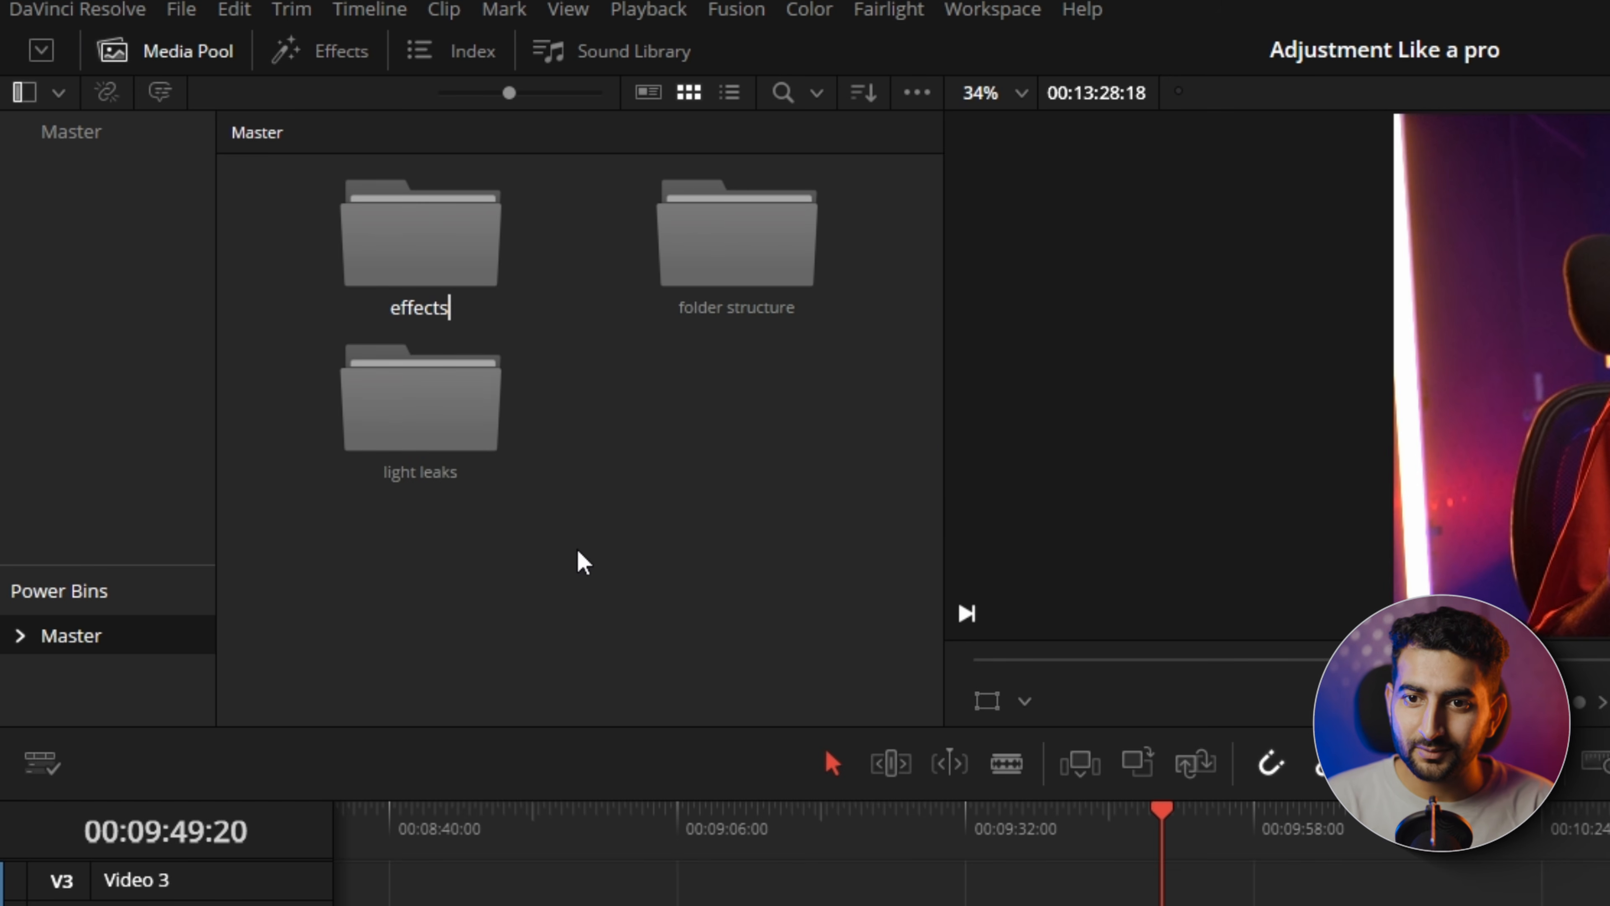
key(Return)
- Store the zoomed adjustment clip in the effects power bin and rename it "jump zoom"
double_click(418, 215)
drag(700, 589, 274, 248)
double_click(235, 182)
text(jump zoom)
key(Return)
- Place the jump zoom clip on Video 2 just after 00:10:50:00 and play through it to check the punch-in
drag(239, 141, 1069, 596)
click(1099, 495)
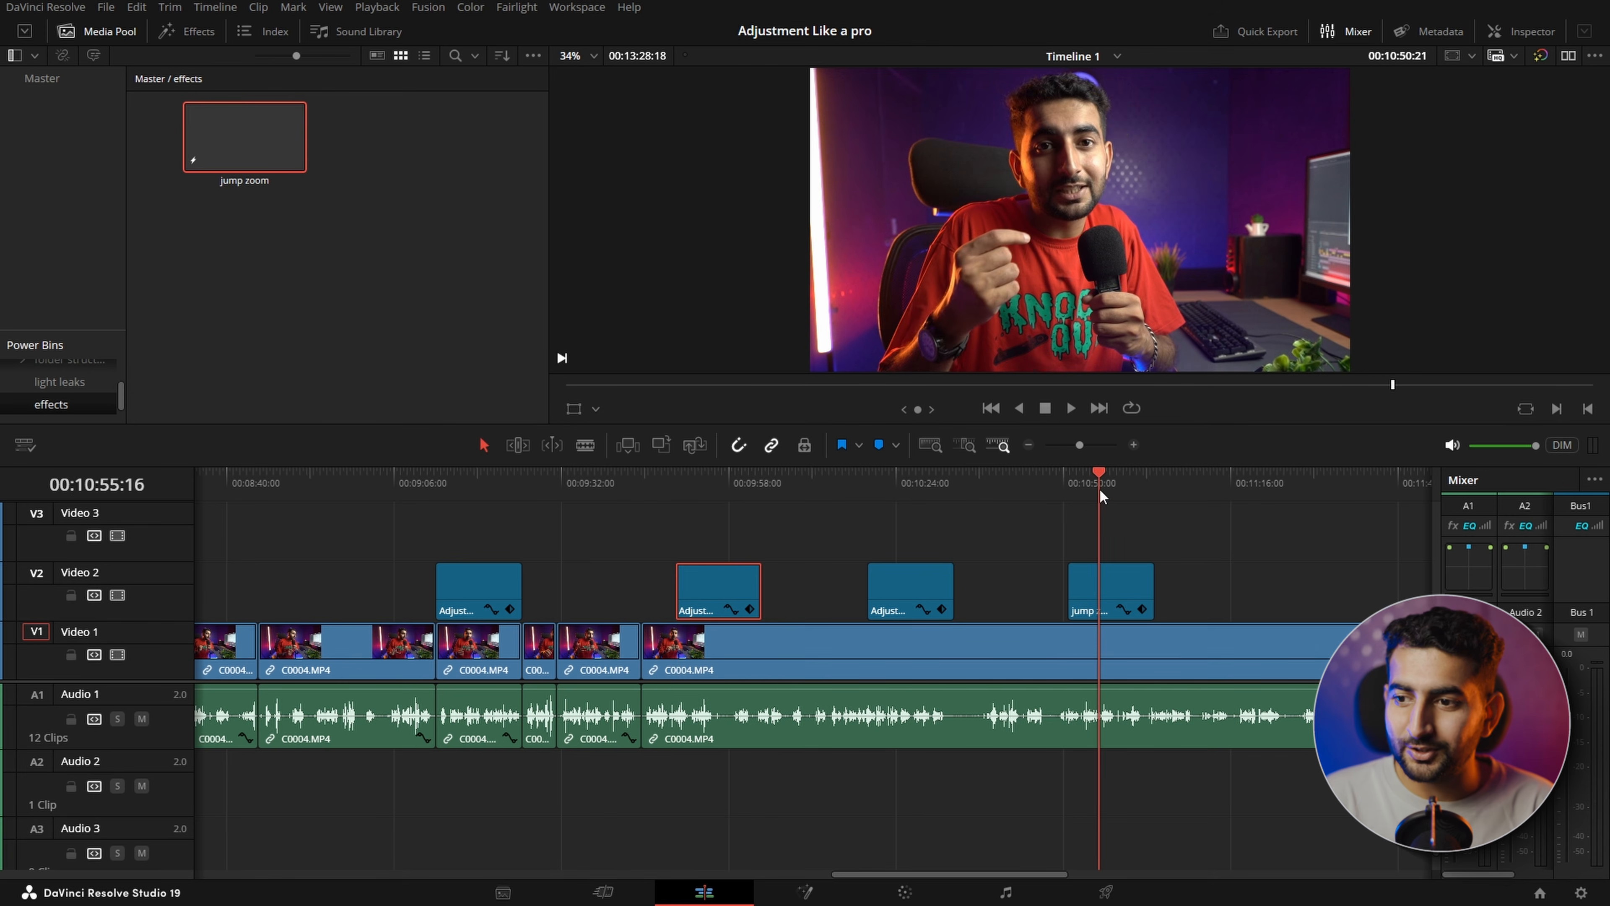
click(1084, 483)
click(1050, 482)
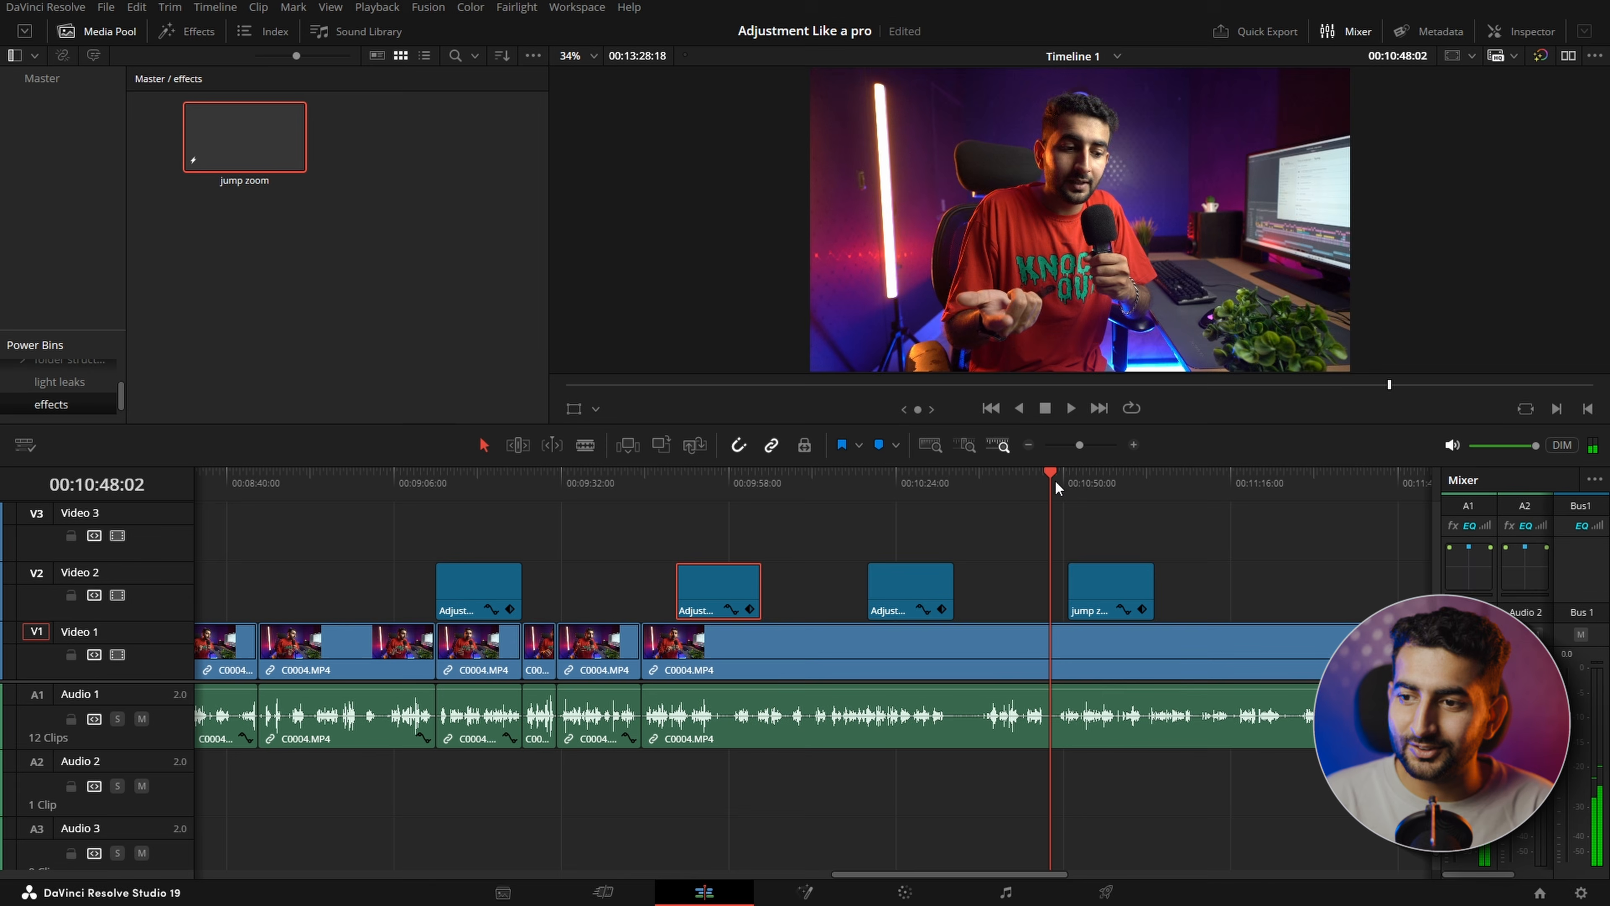
click(1060, 480)
click(1057, 479)
key(space)
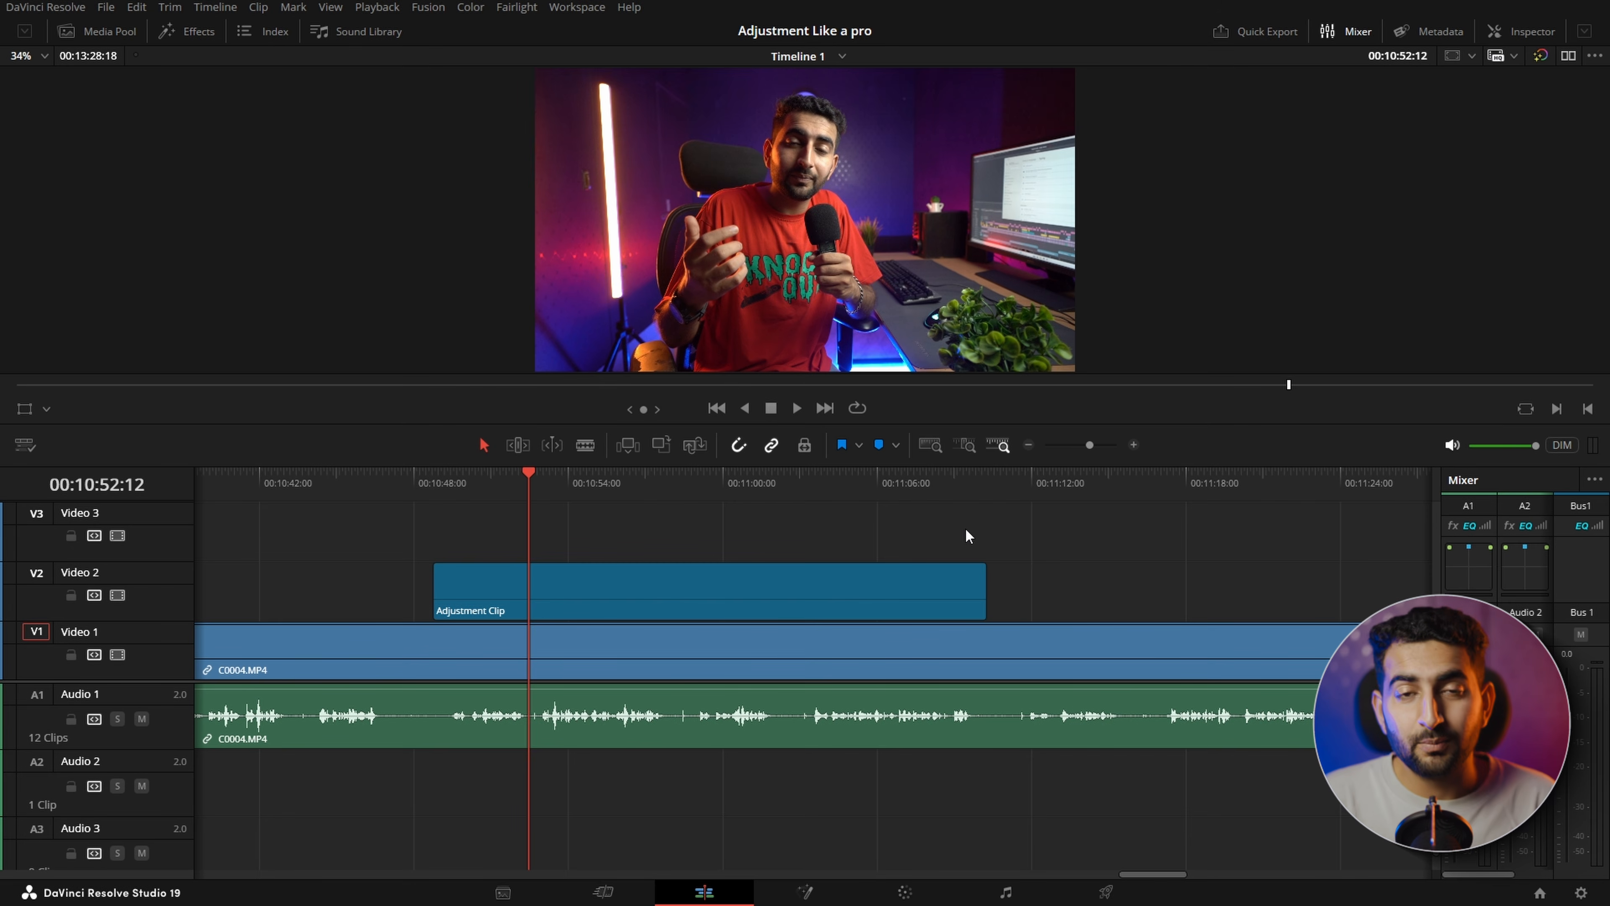
- Apply Dynamic Zoom to the Video 2 adjustment clip, enlarge the green zoom frame slightly for a gentler move, and play it back
click(656, 579)
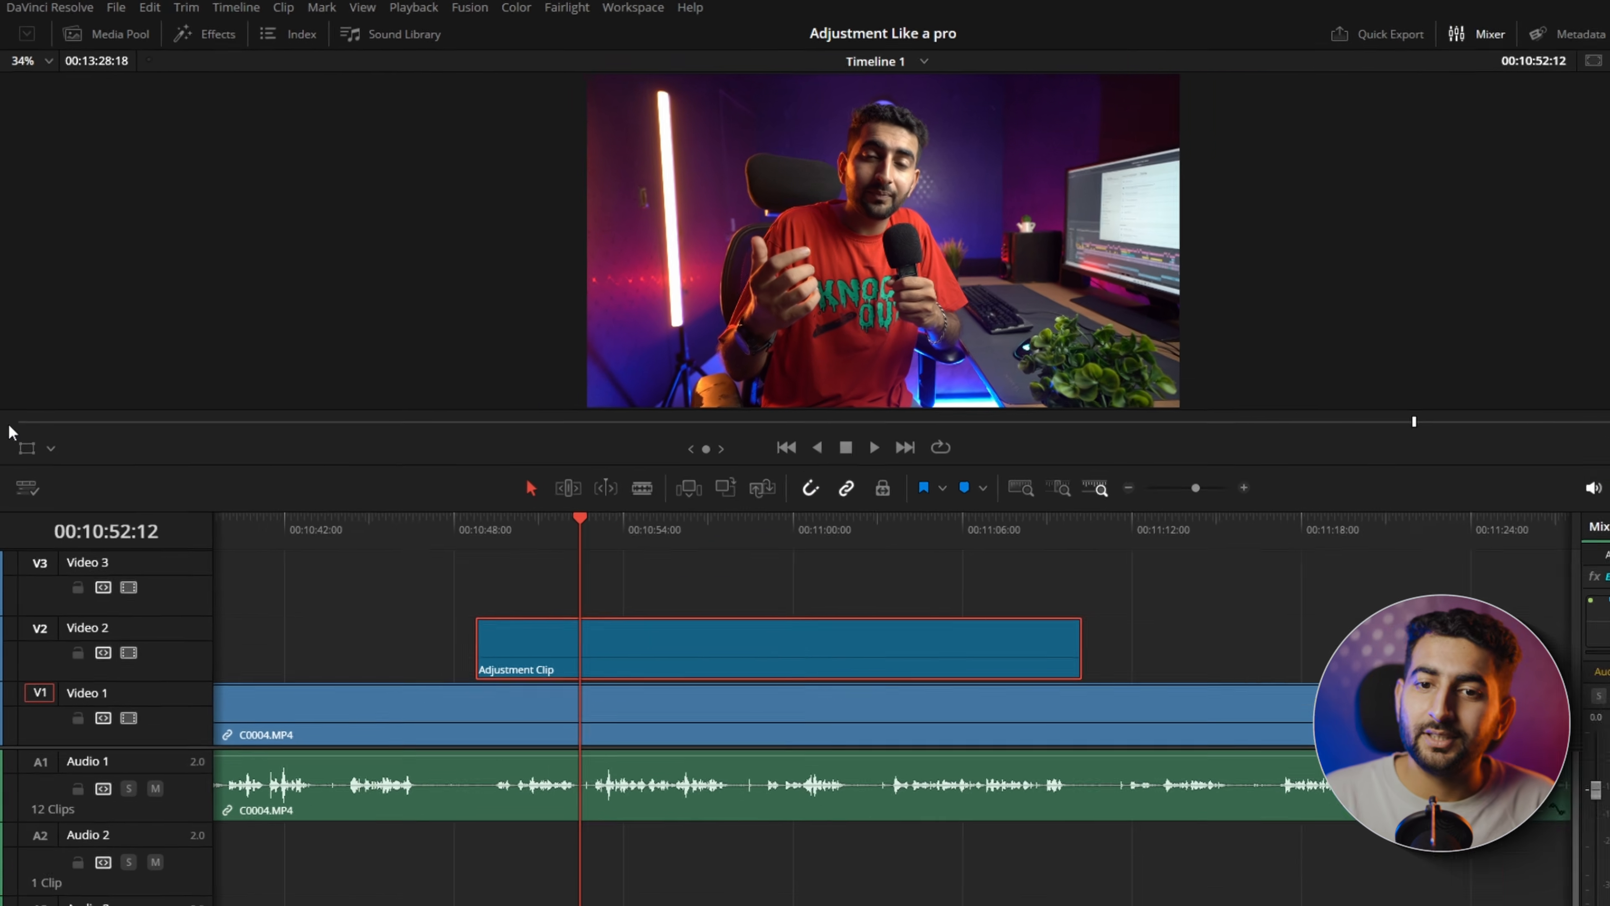
click(70, 621)
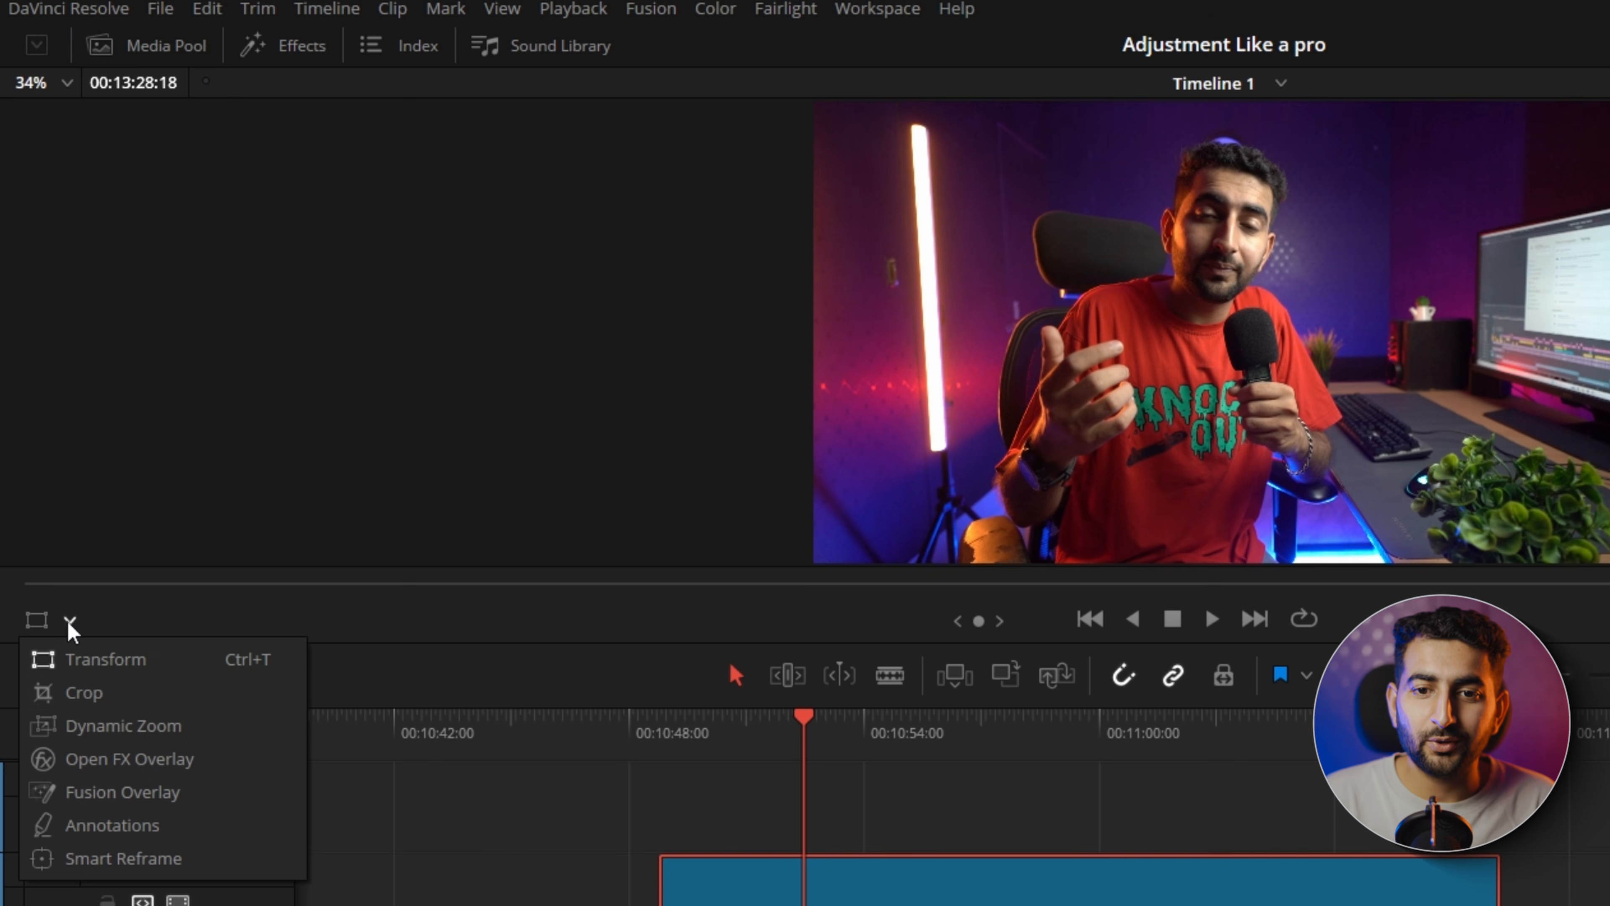
click(92, 726)
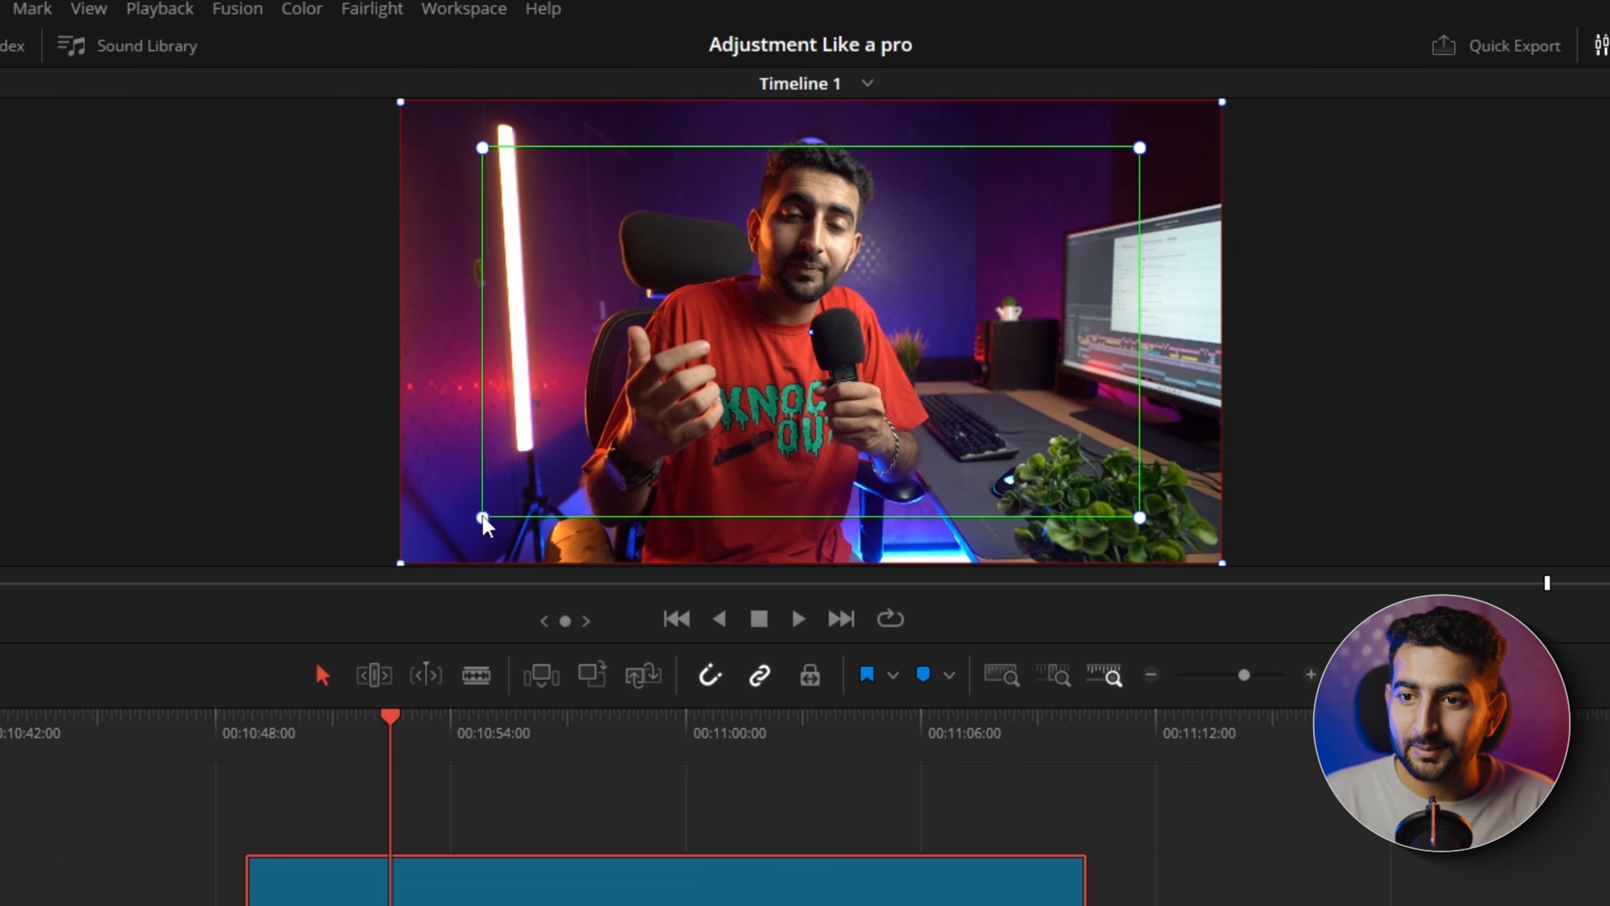
drag(483, 523, 446, 542)
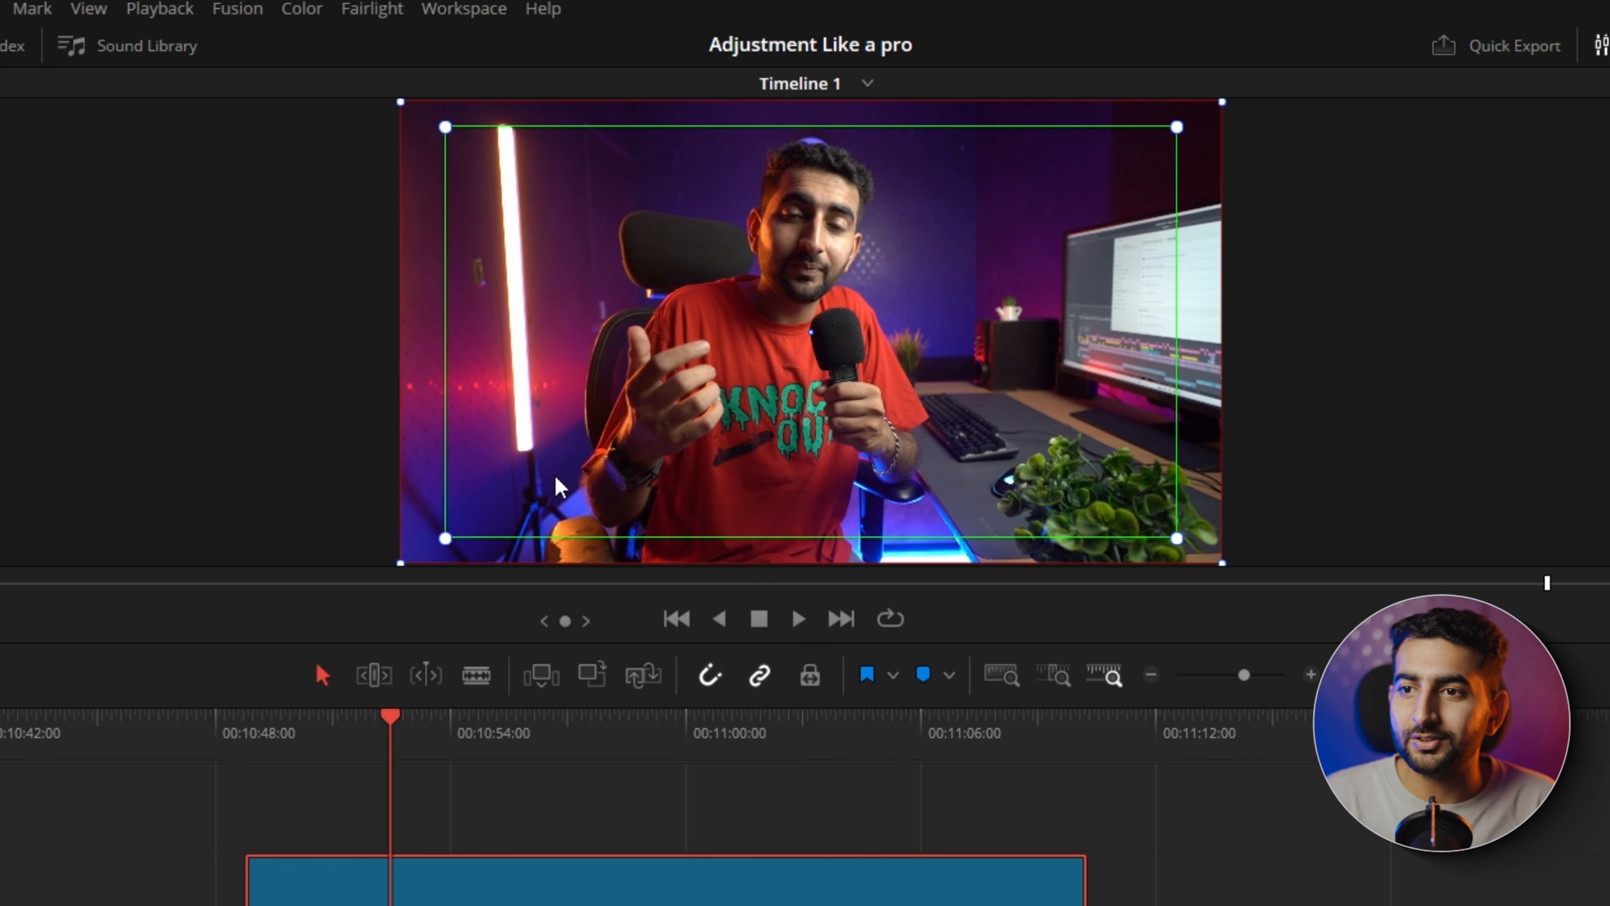
drag(556, 477, 555, 464)
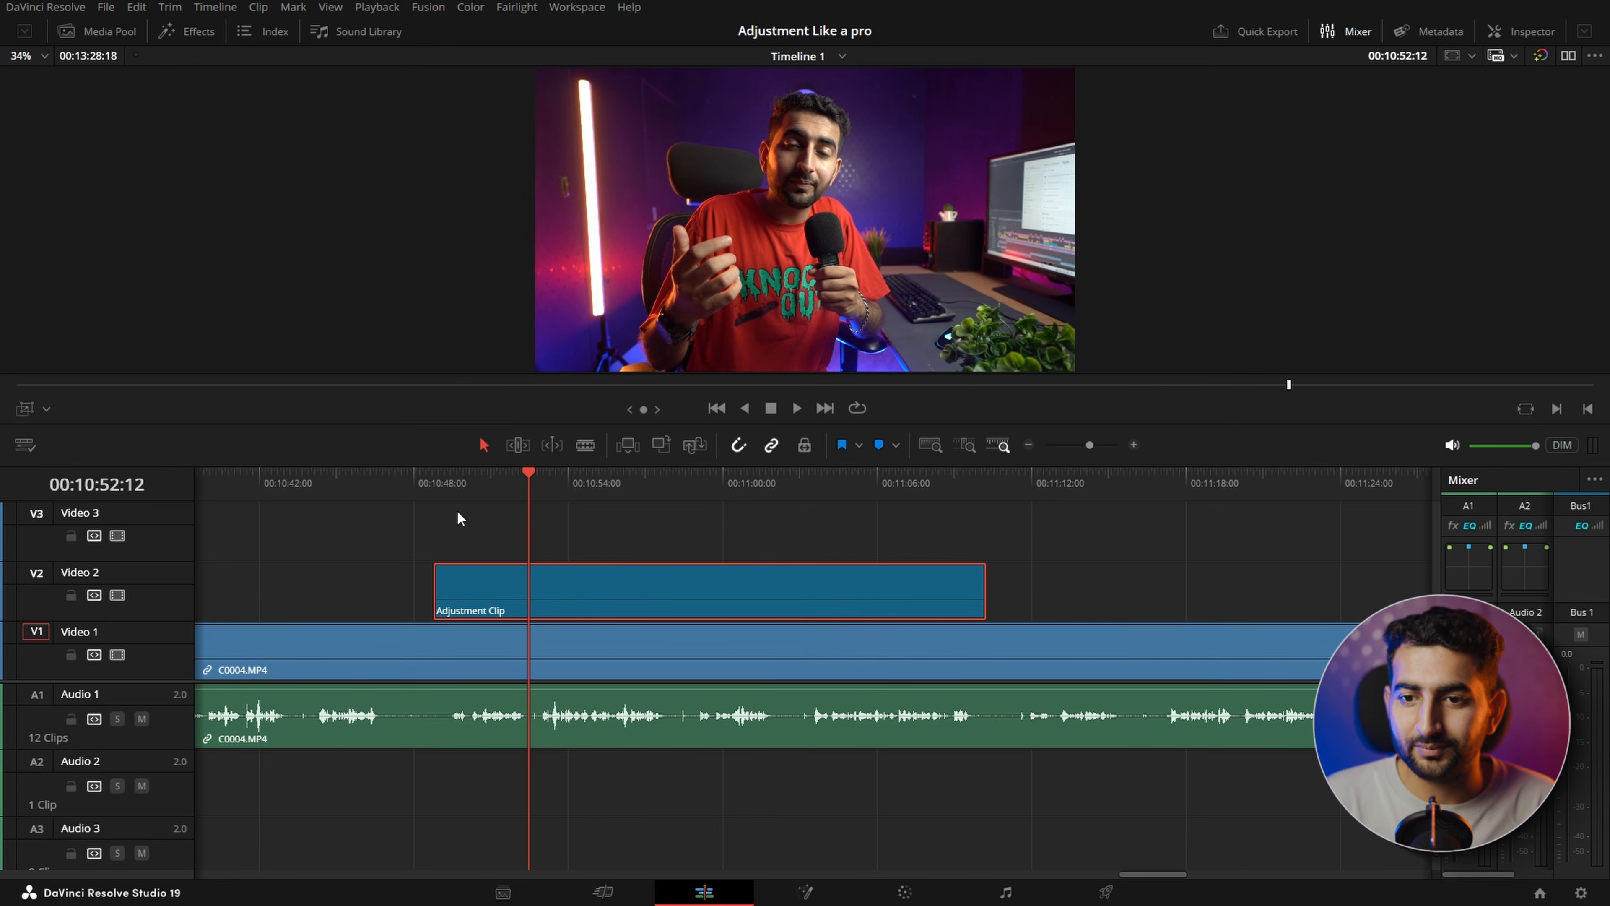
key(Up)
click(587, 535)
key(space)
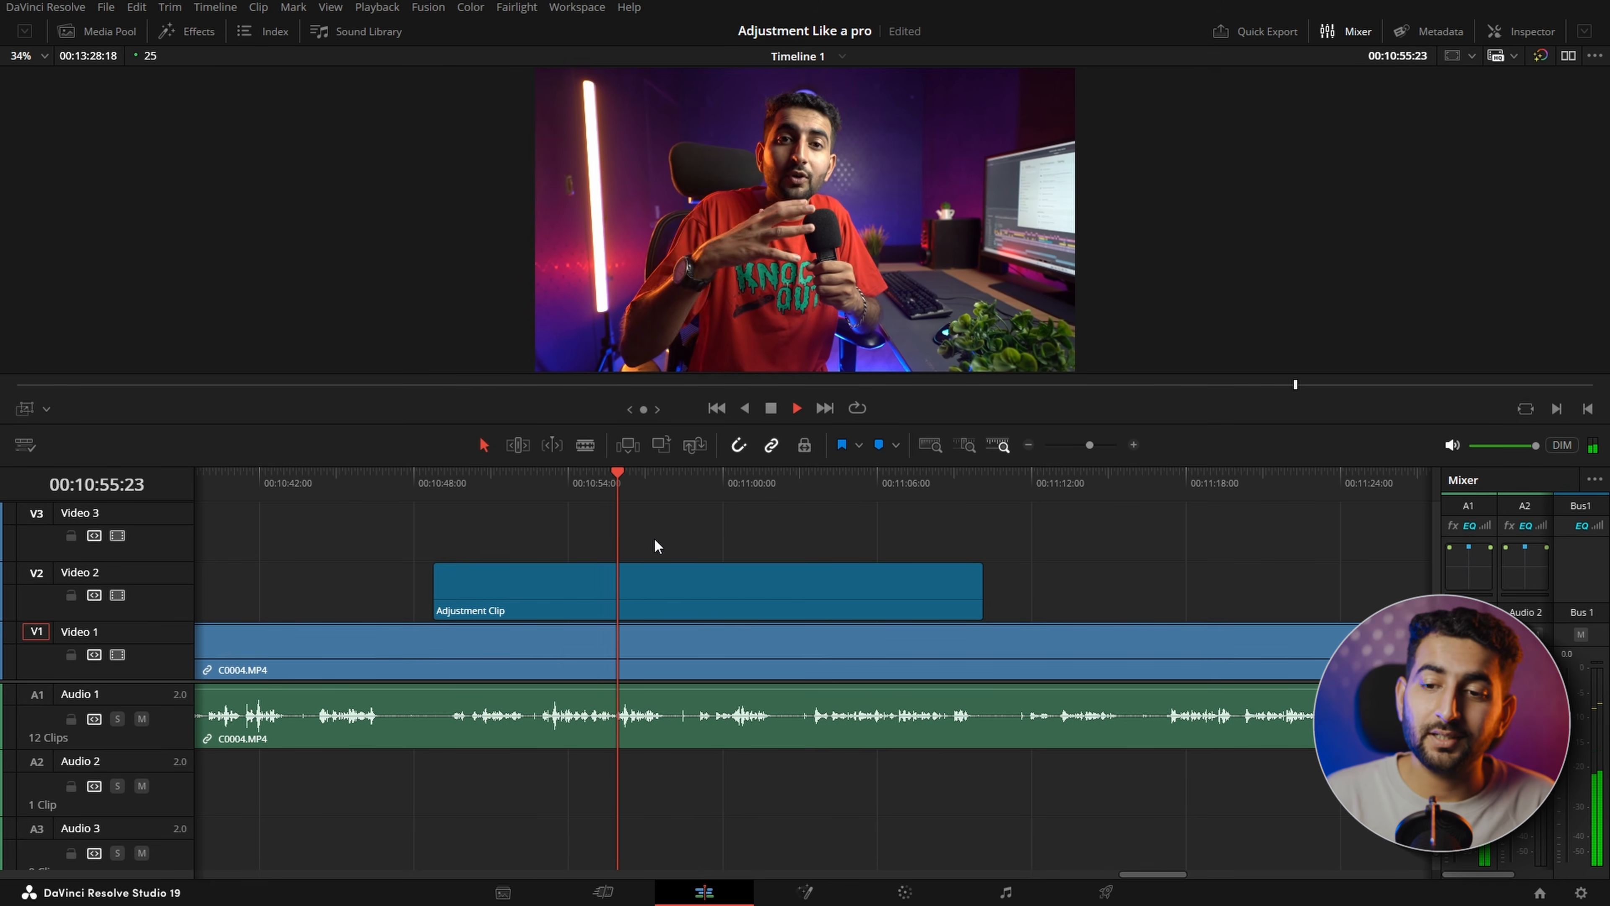
key(space)
- Swap the adjustment clip's Dynamic Zoom direction and review the motion from the clip's beginning
click(685, 586)
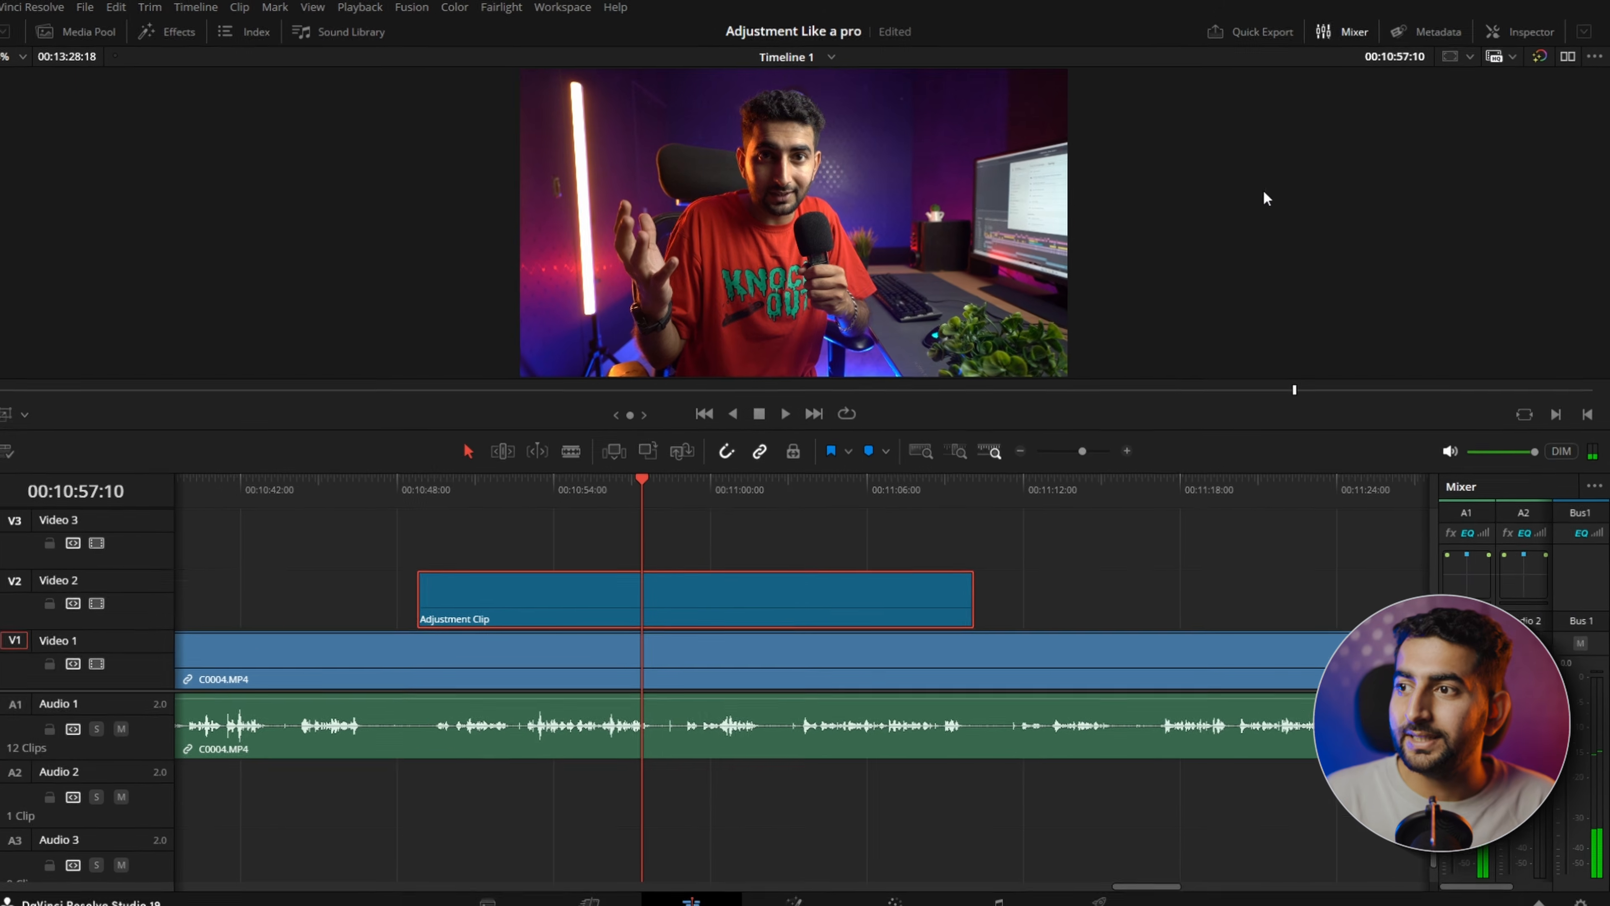
click(1510, 31)
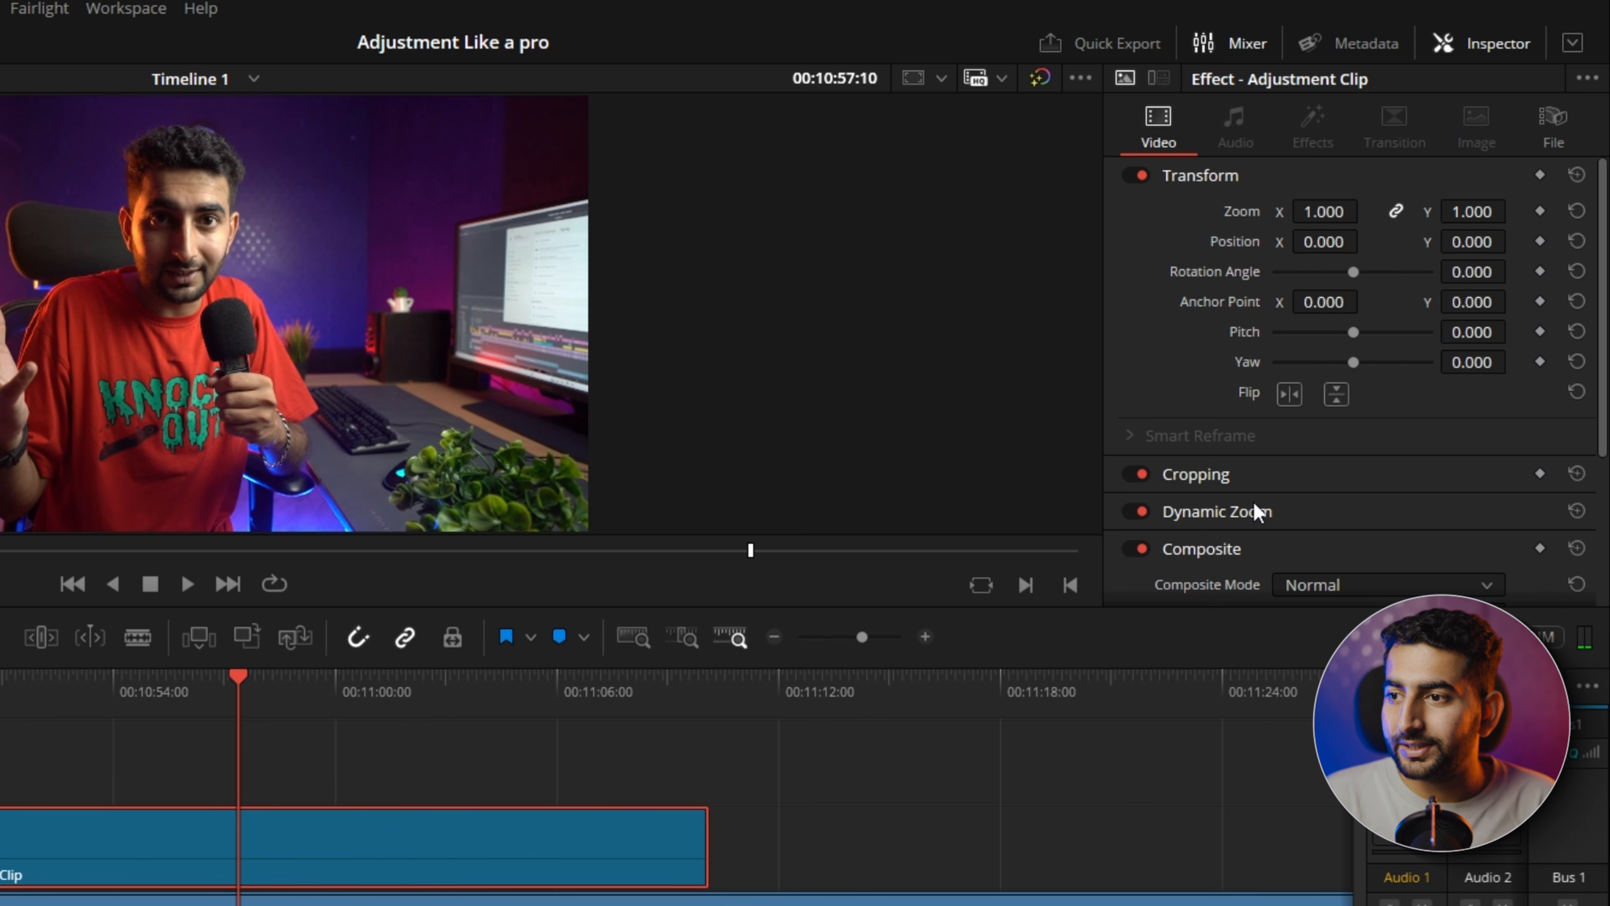
scroll(1249, 519, down, 3)
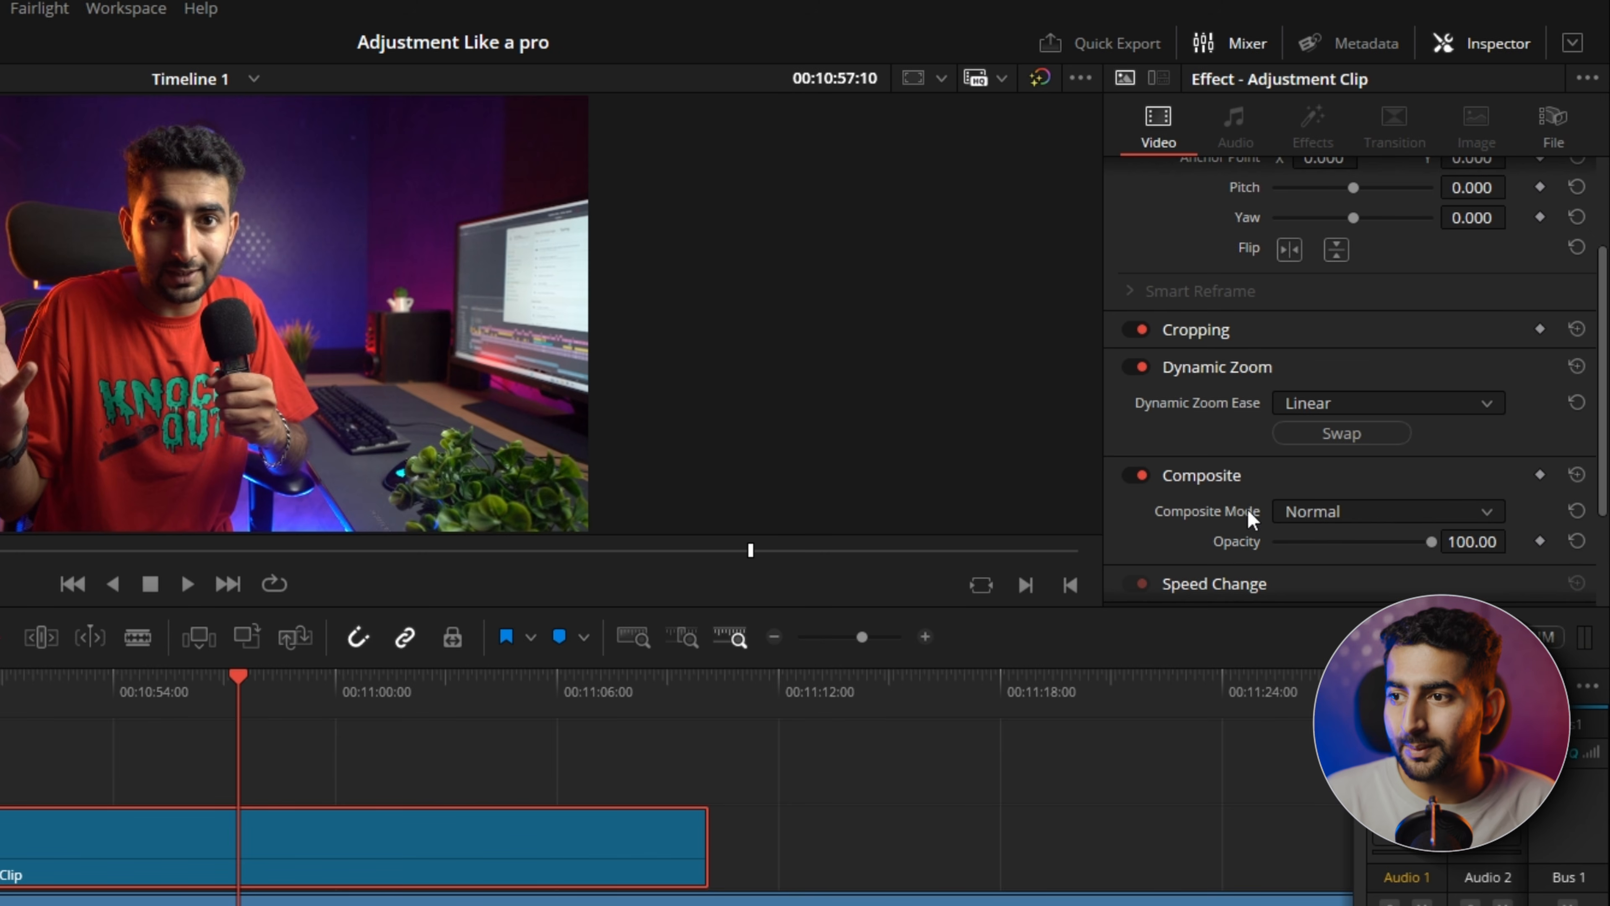
click(1307, 440)
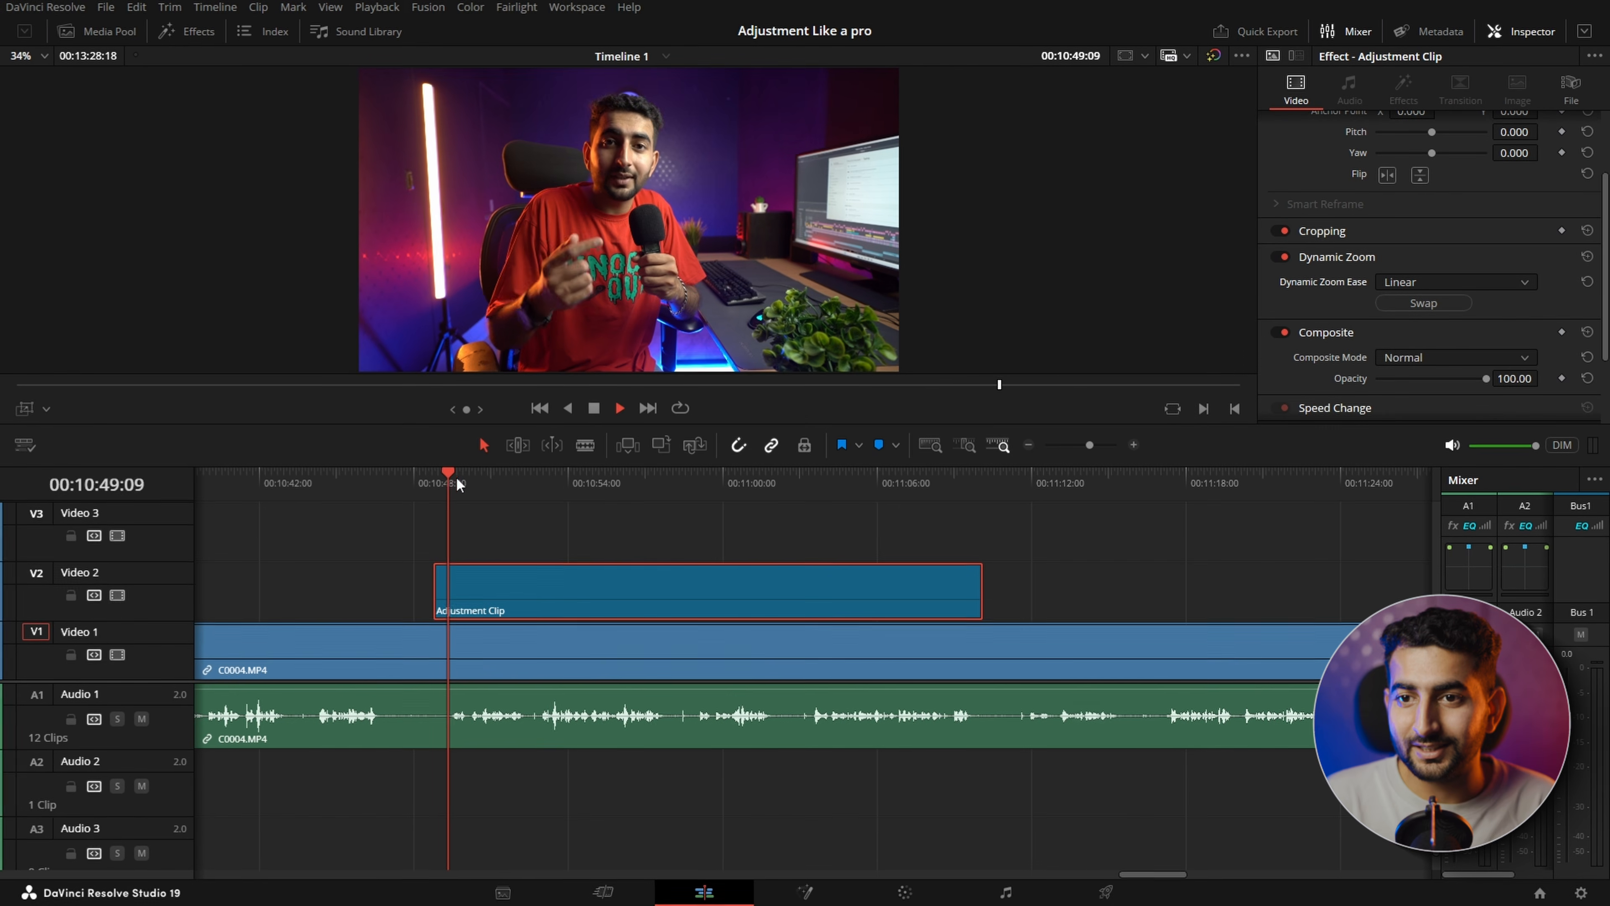
drag(455, 476, 566, 510)
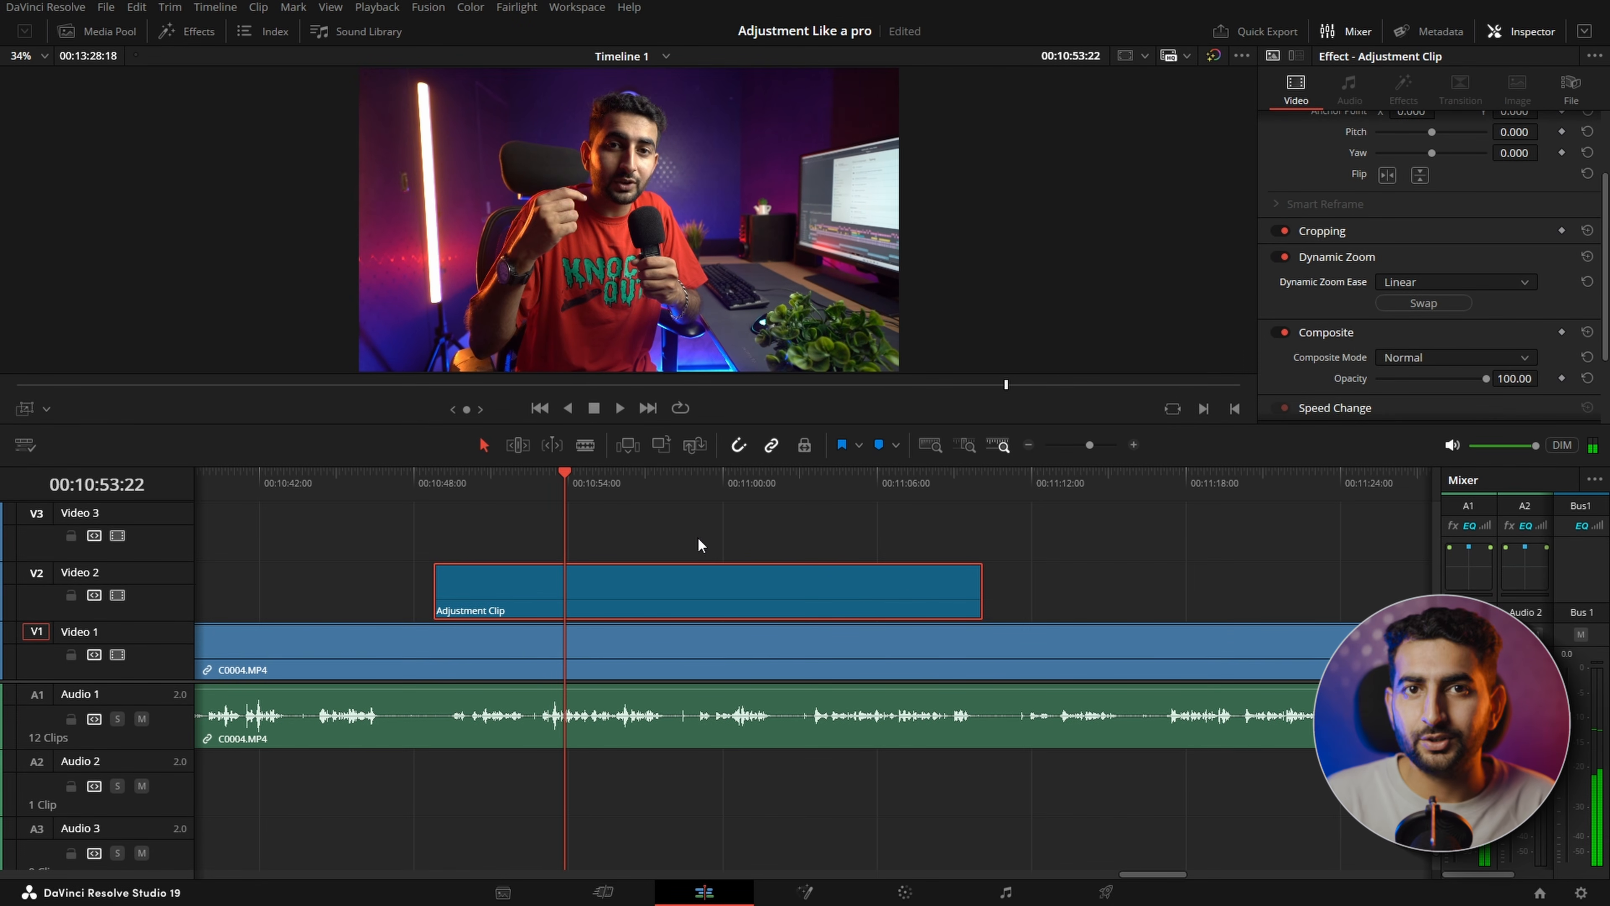
- Shorten the dynamic zoom adjustment clip on Video 2 to about three seconds and play it back
drag(973, 592, 515, 591)
click(428, 486)
key(space)
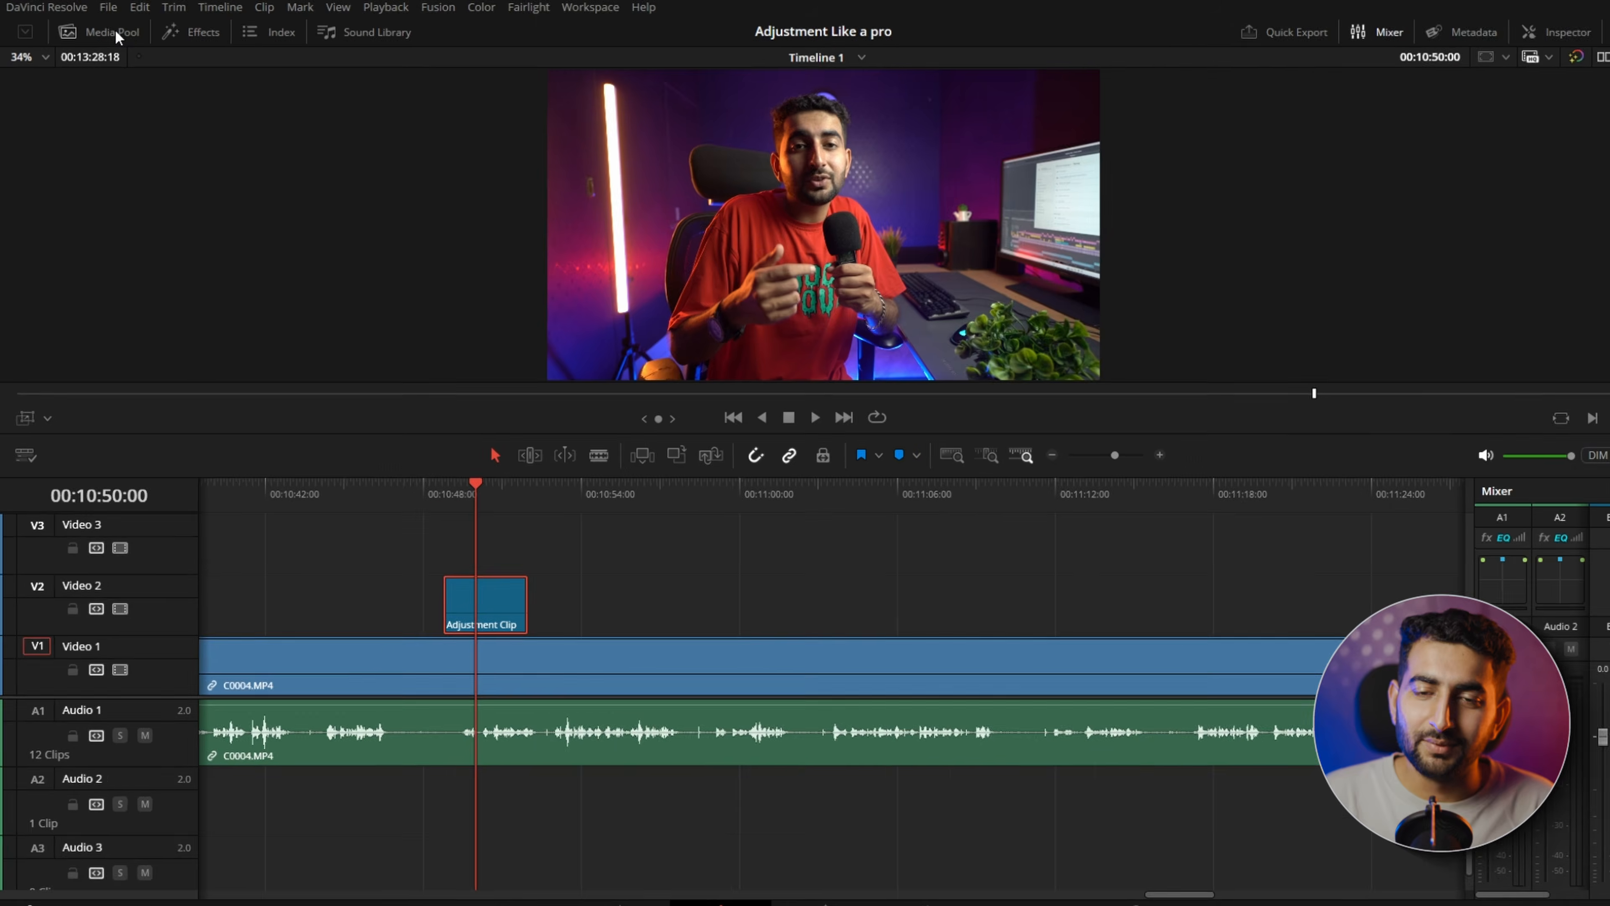
- Save the shortened adjustment clip in the effects power bin under the name "pan zoom"
click(125, 28)
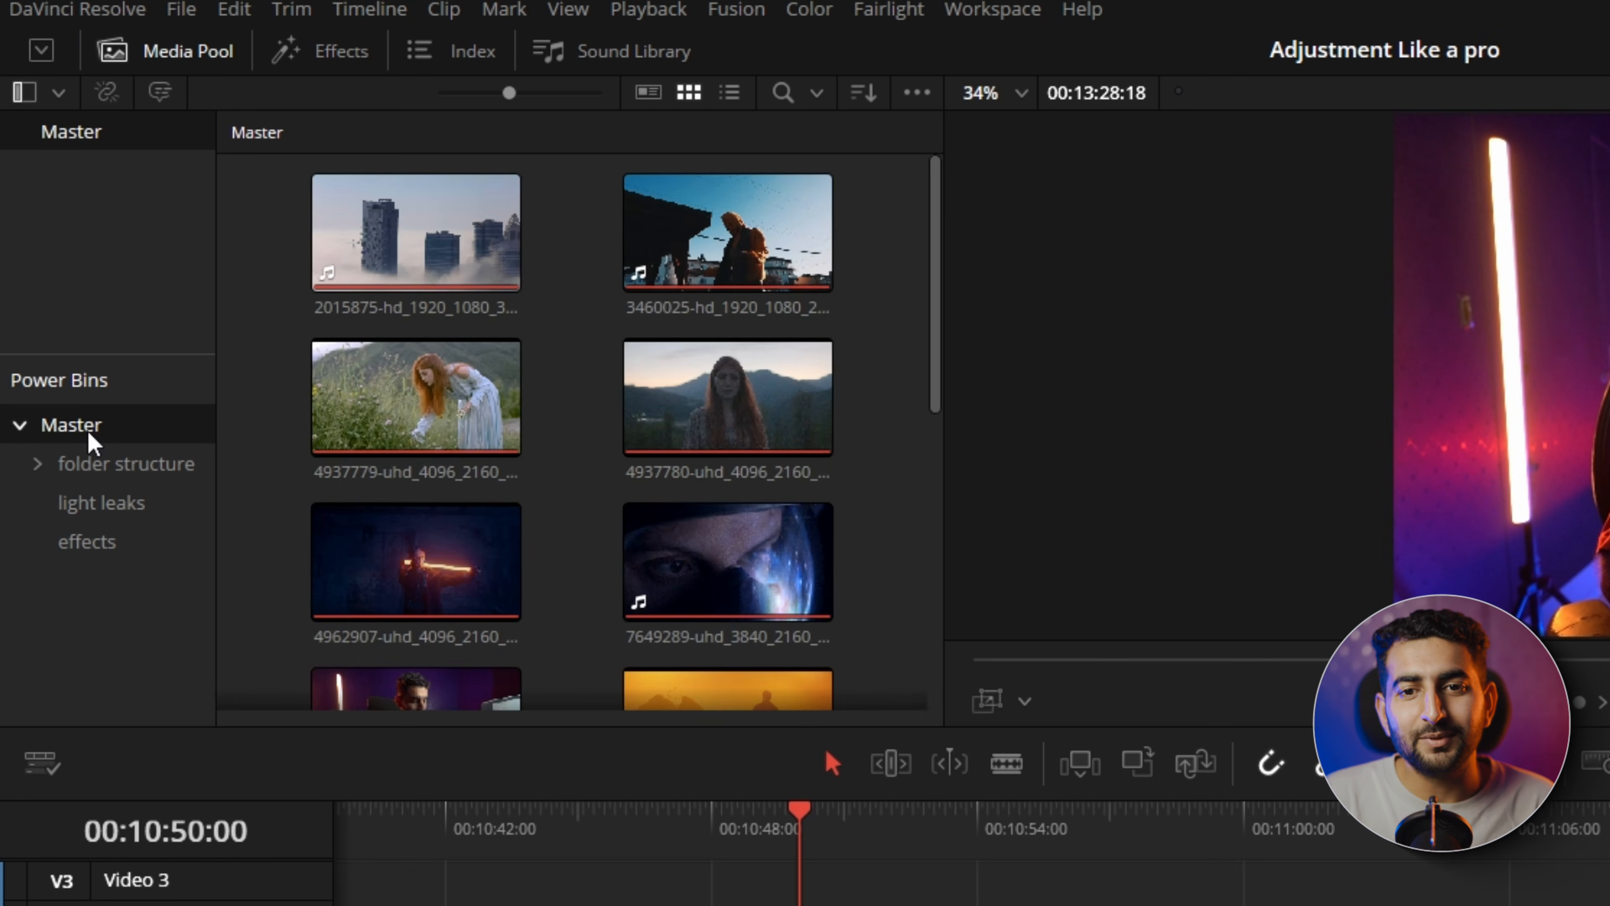
click(89, 434)
double_click(426, 259)
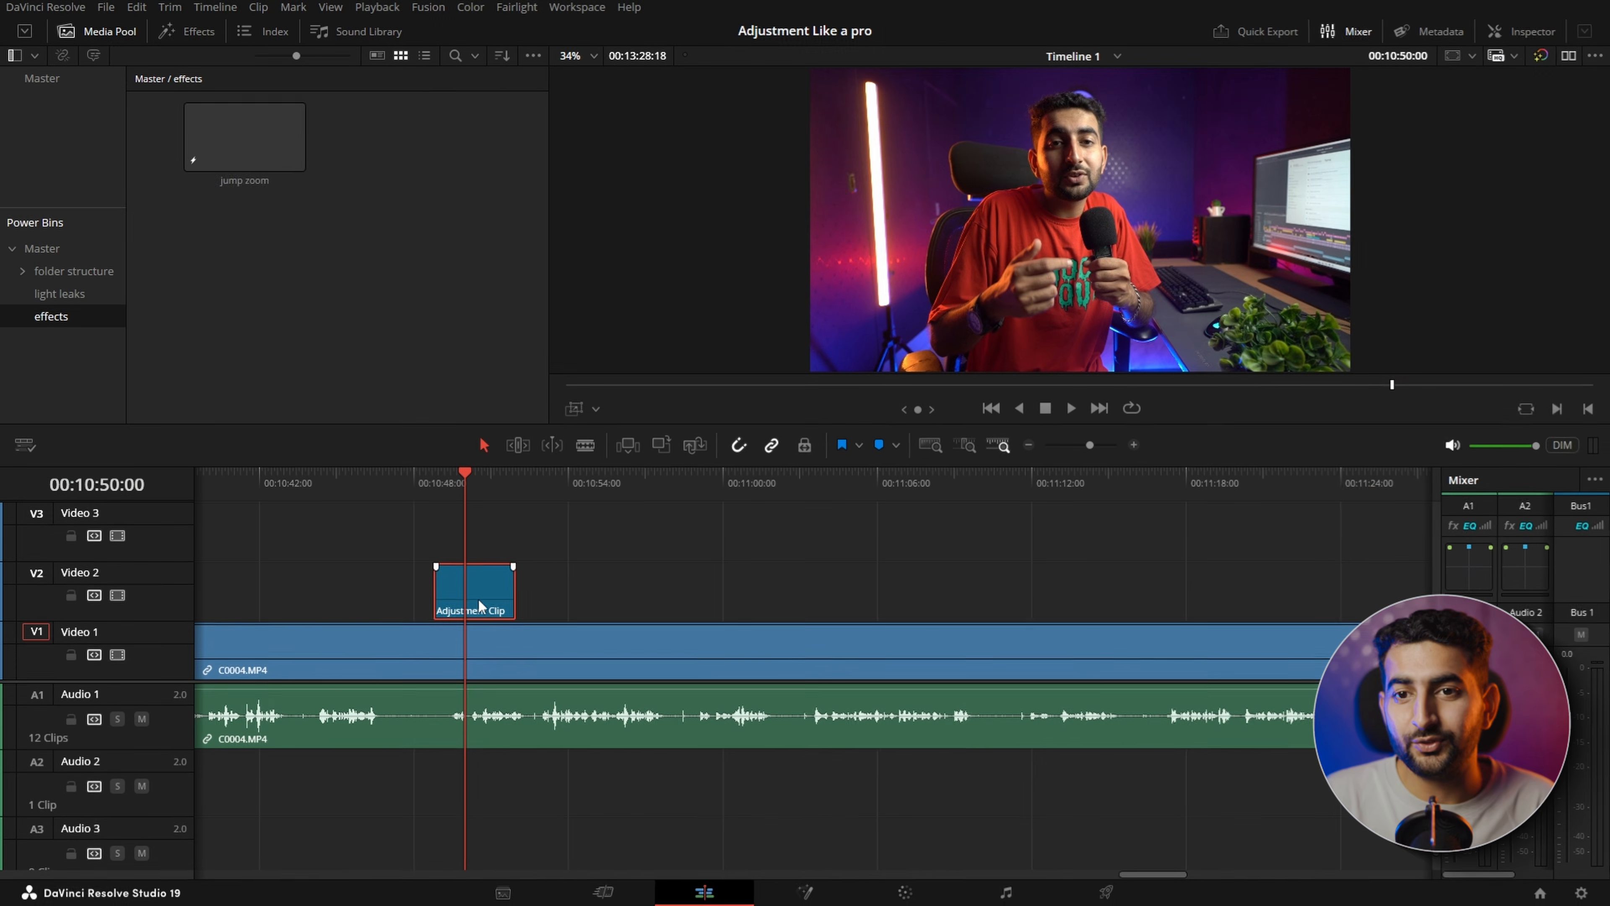
drag(478, 603, 421, 261)
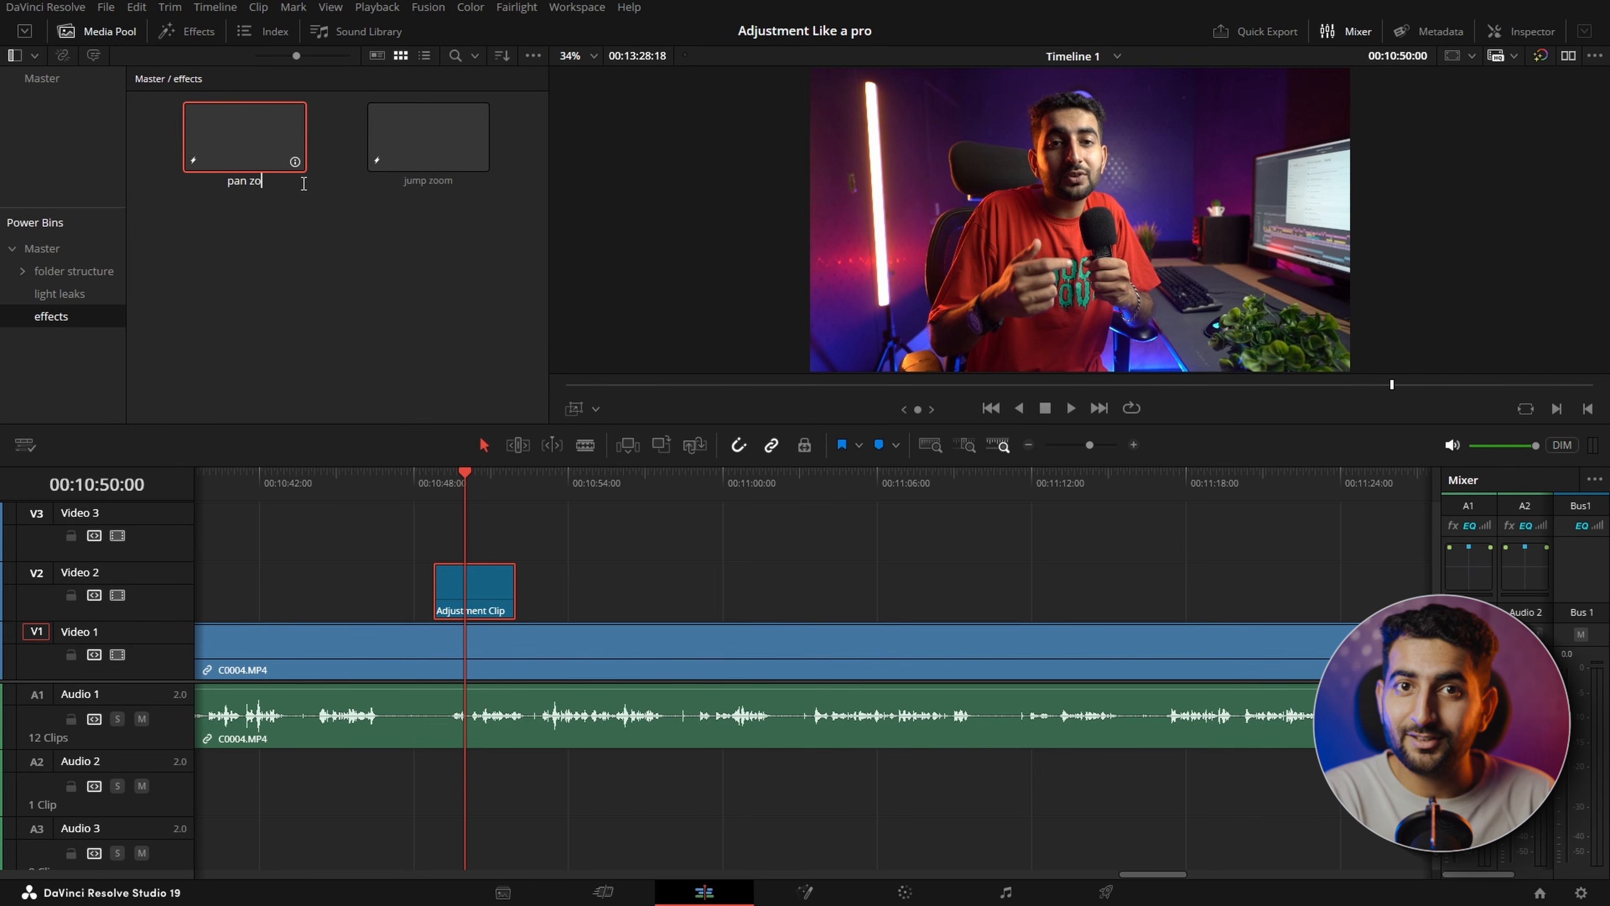
- Place the pan zoom clip from the power bin on Video 2 between 00:11:00:00 and 00:11:06:00 and play it back
drag(252, 137, 824, 569)
key(space)
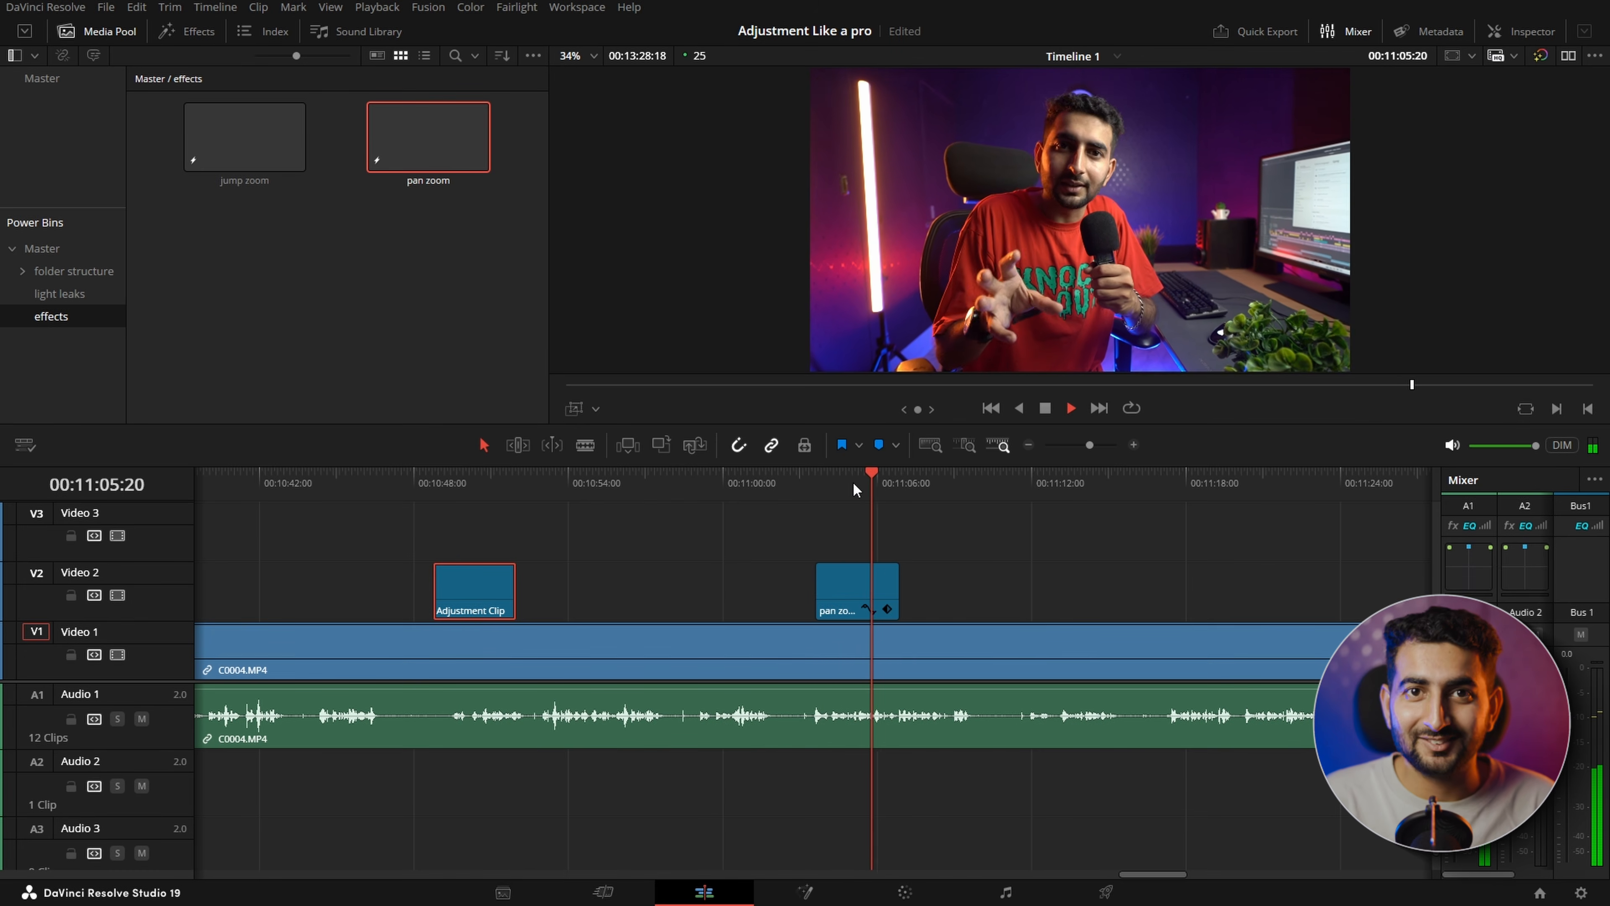
key(space)
- Extend the end of the pan zoom clip past 00:11:12:00 and play it from its start
drag(898, 593, 1130, 594)
click(817, 483)
key(space)
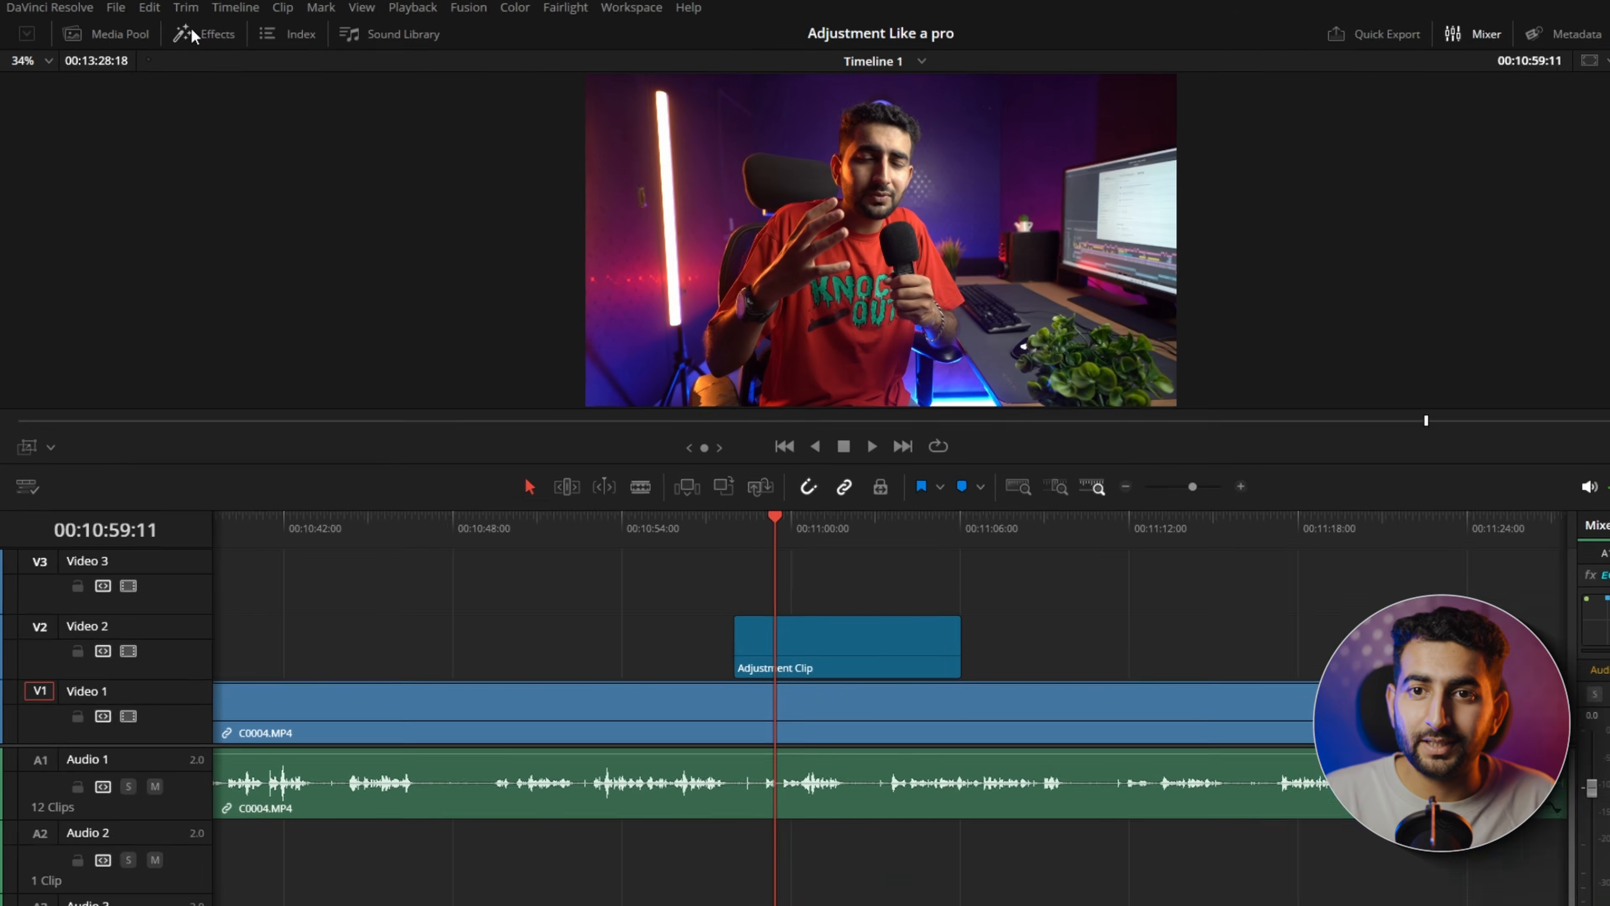
- Search the effects for "vig" and apply the Vignette effect to the adjustment clip on Video 2
click(187, 31)
click(89, 88)
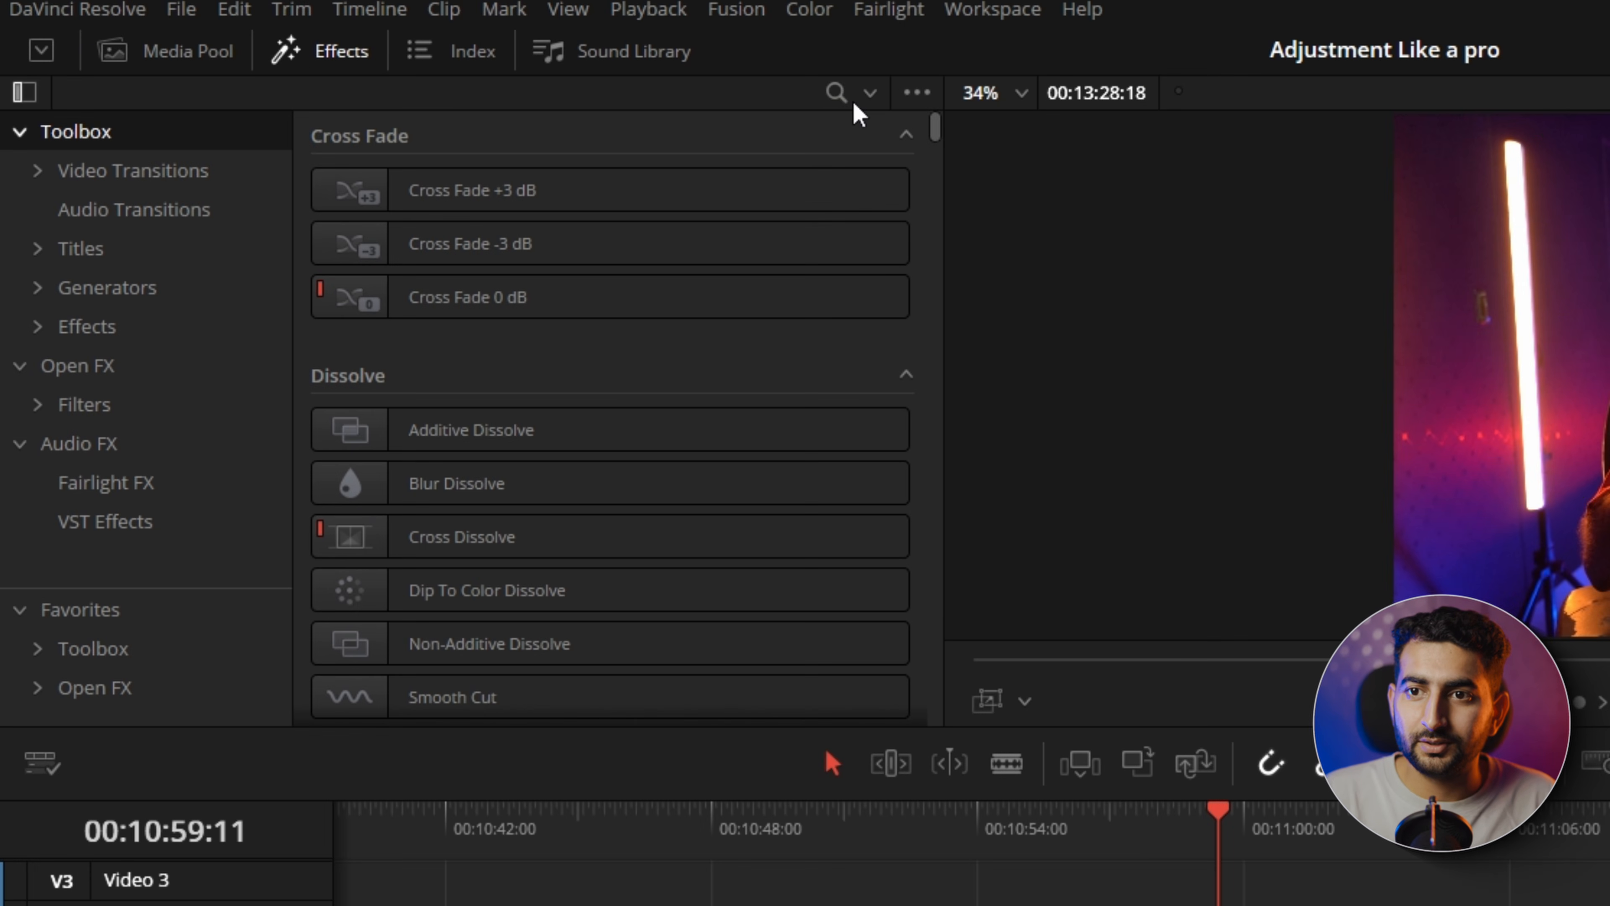
click(870, 95)
click(913, 141)
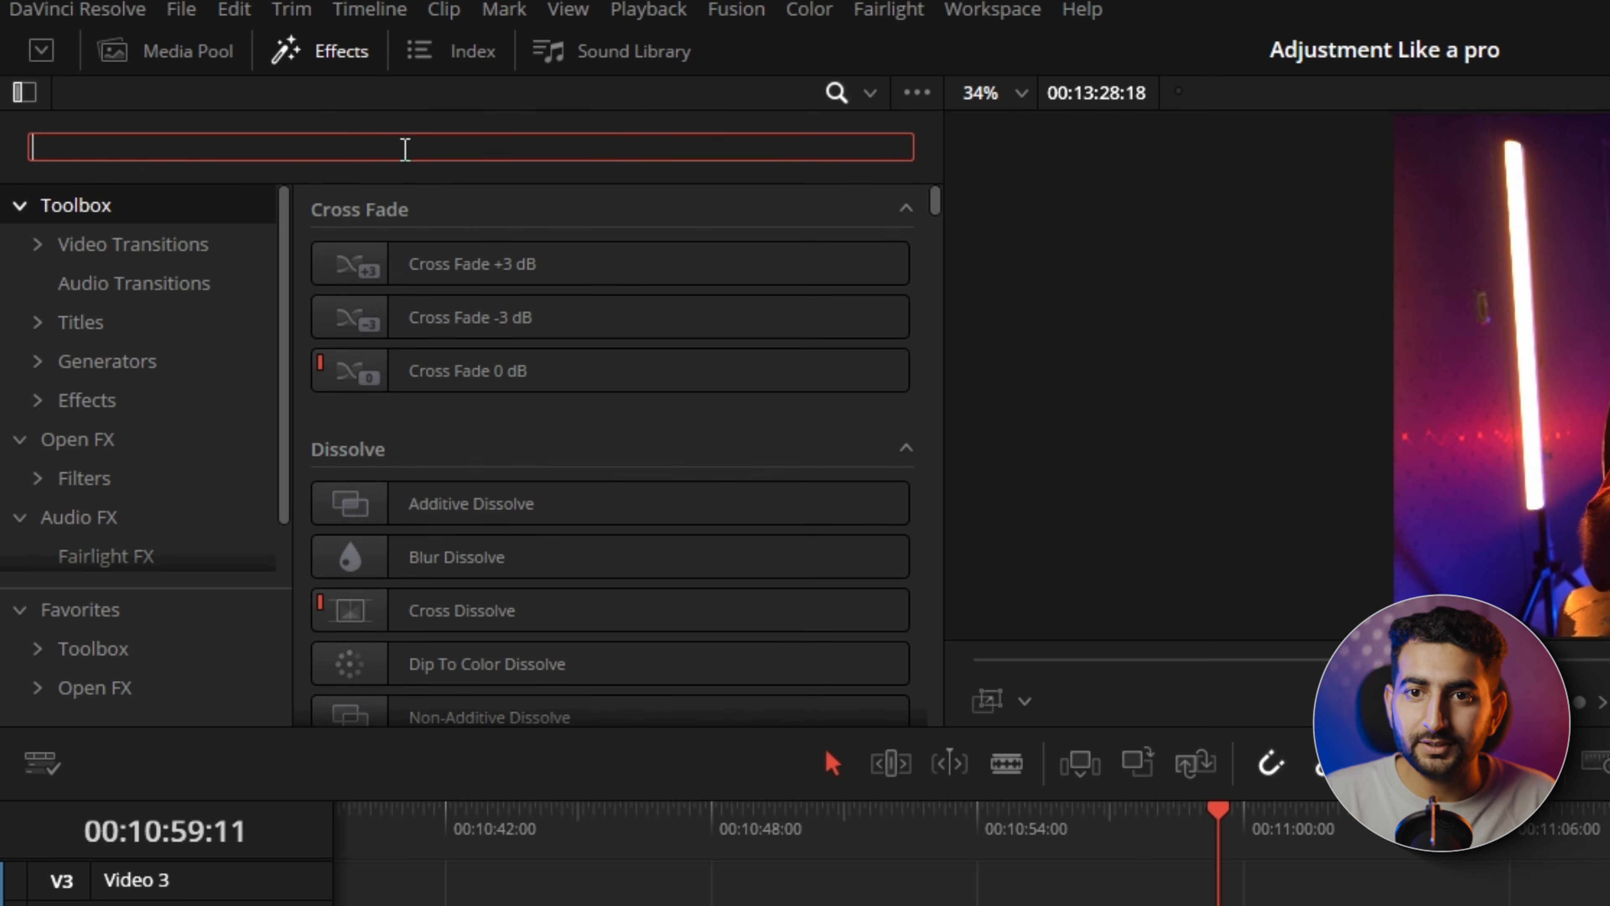
text(vig)
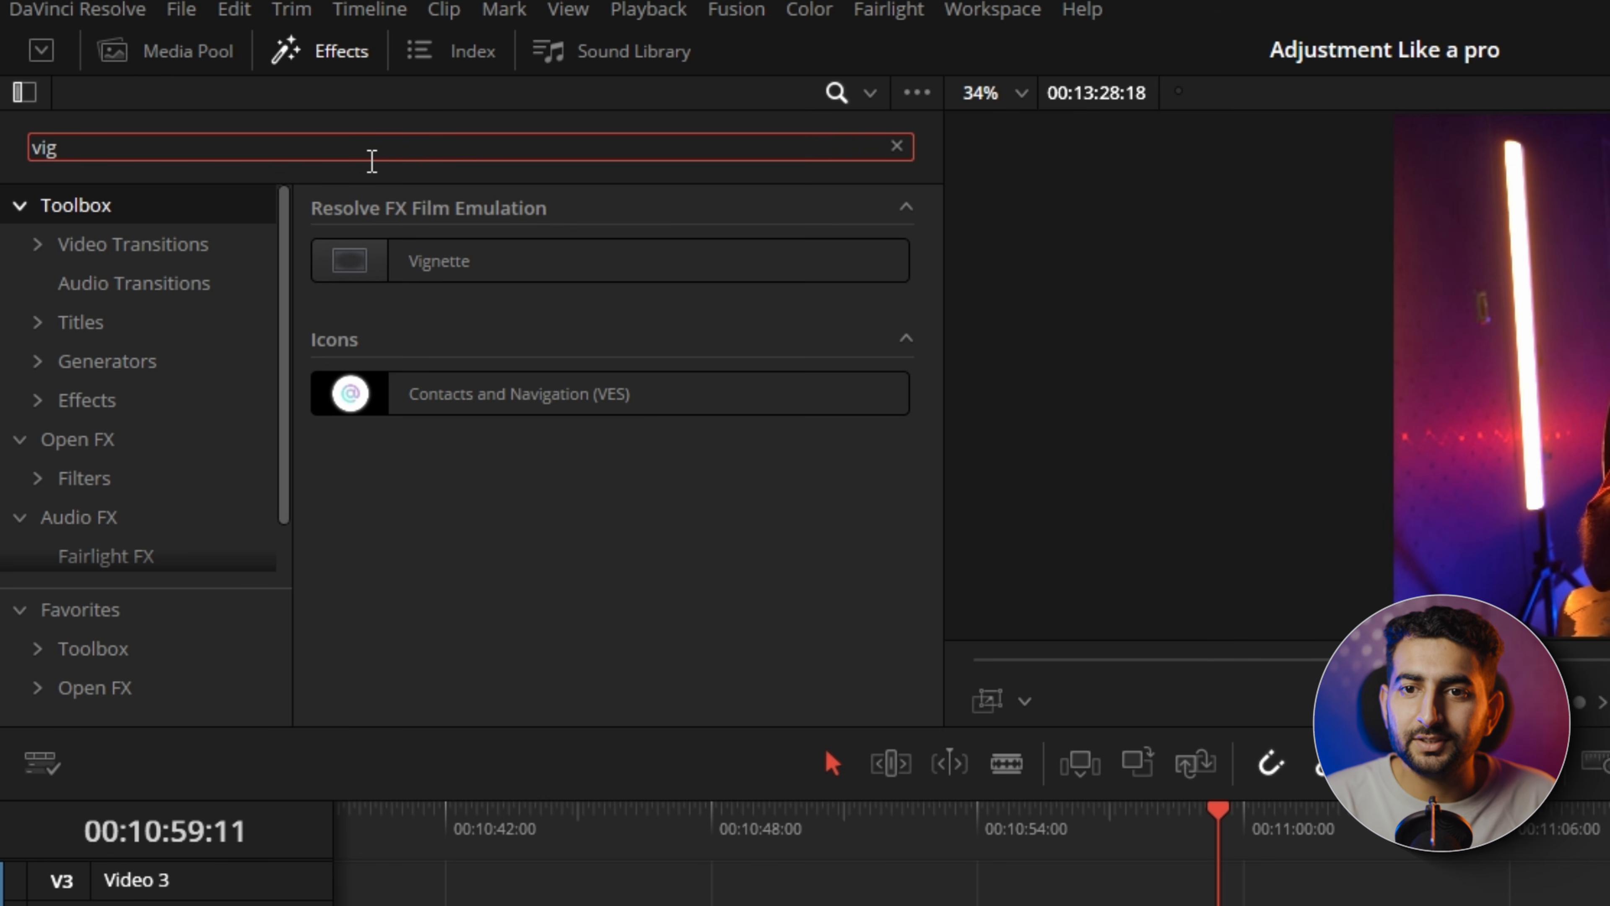
drag(413, 270, 758, 586)
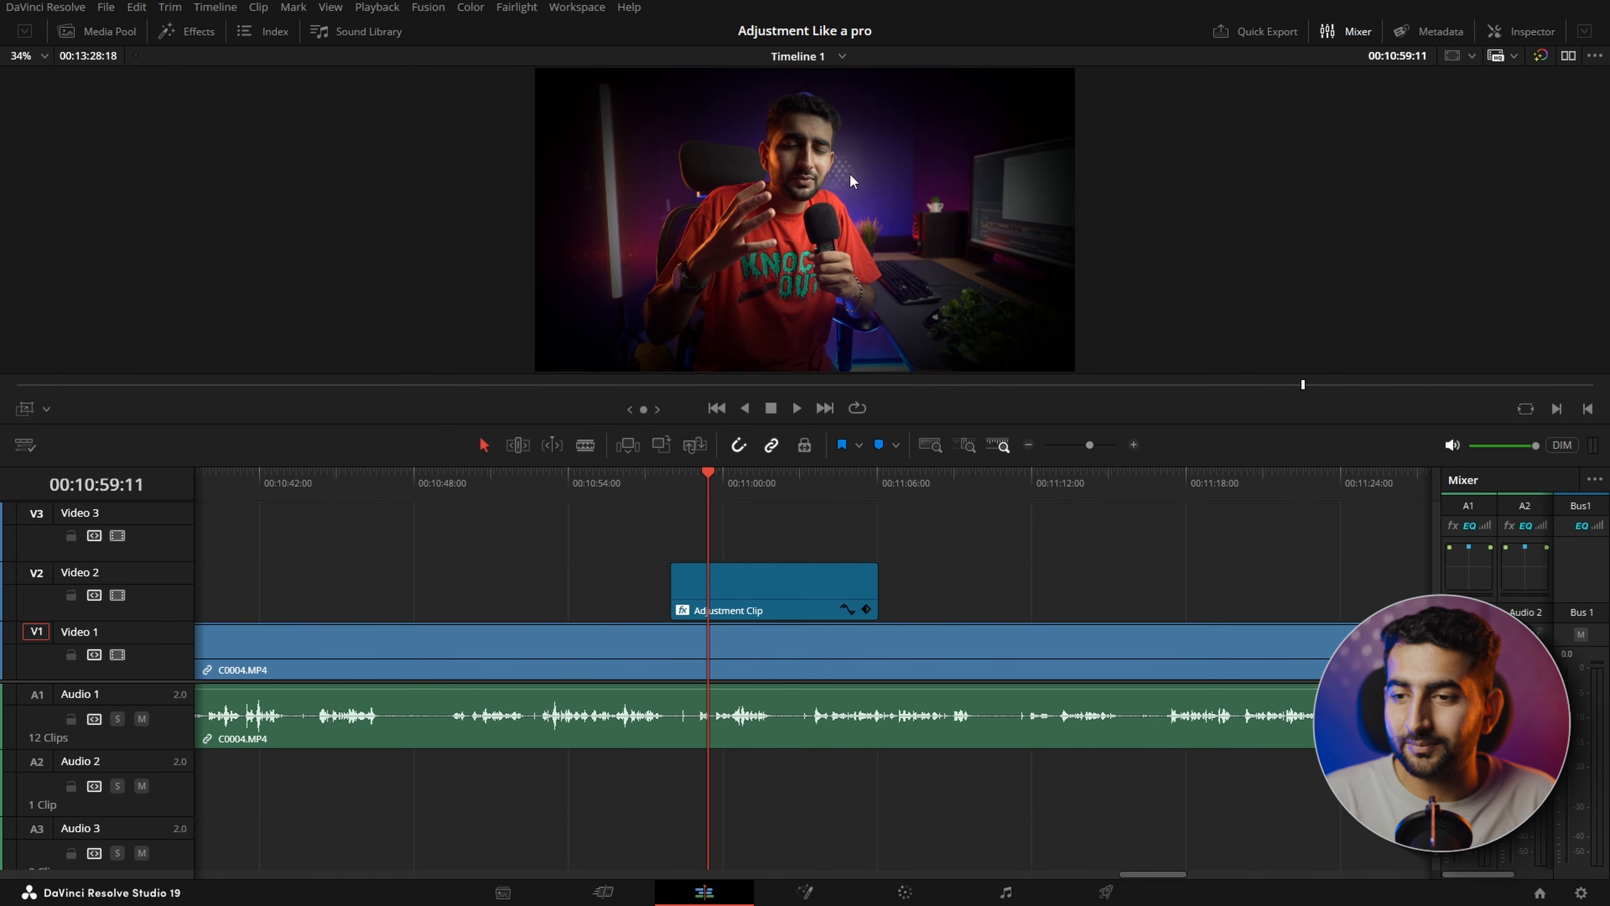
- Set the adjustment clip's Vignette to Size 0.973, Anamorphism 1.572 and Softness 0.737, toggling the effect to compare the picture
click(765, 590)
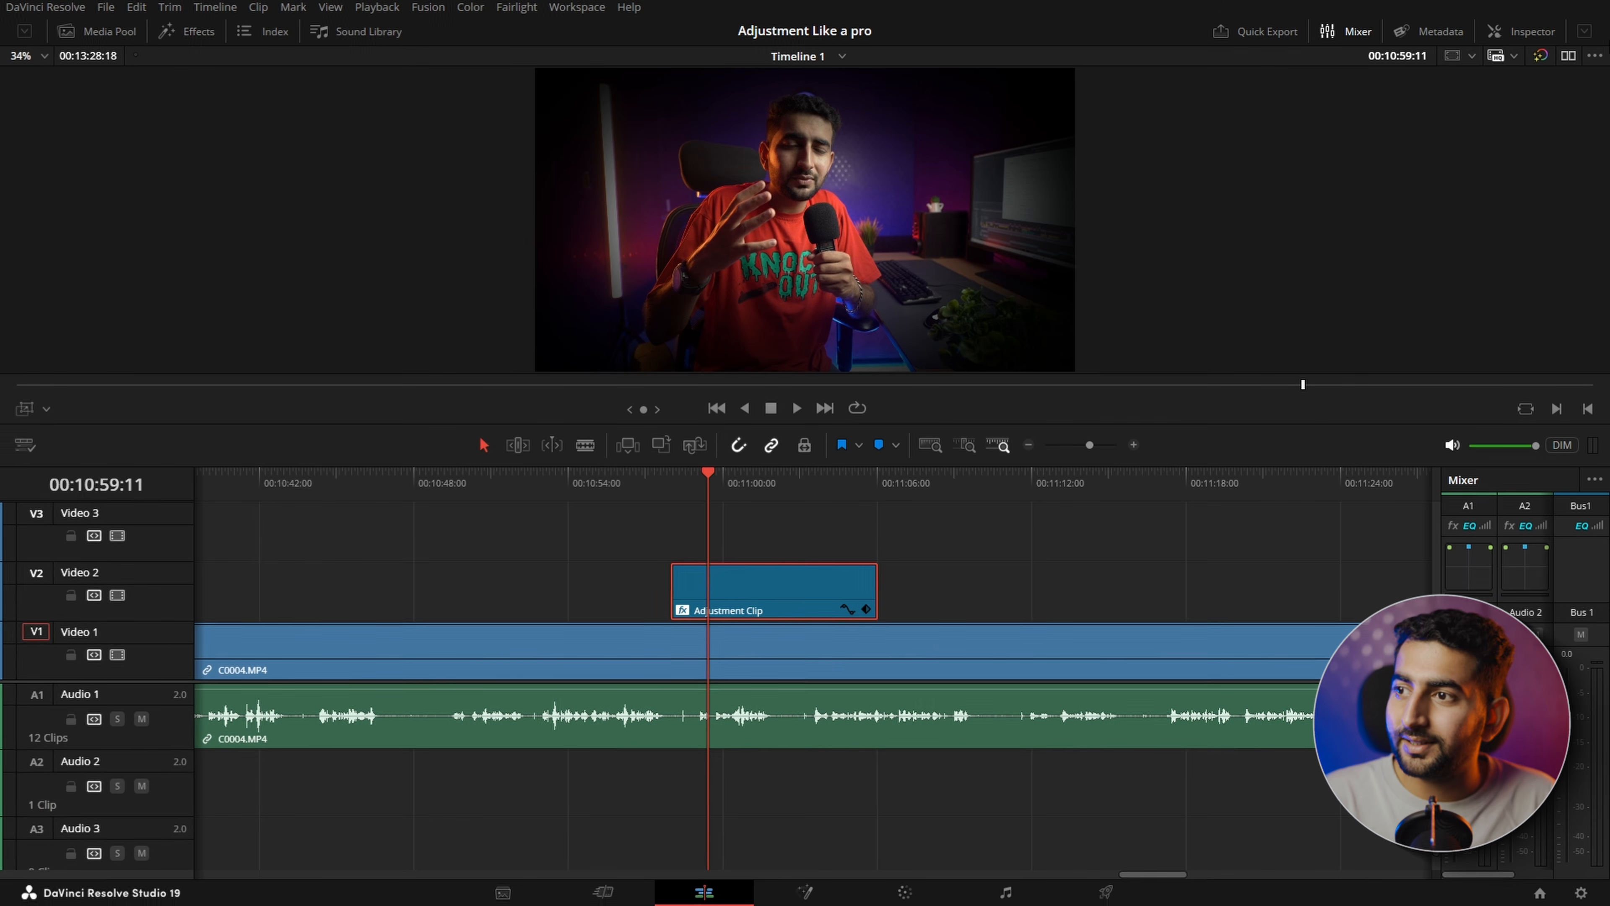
click(1511, 30)
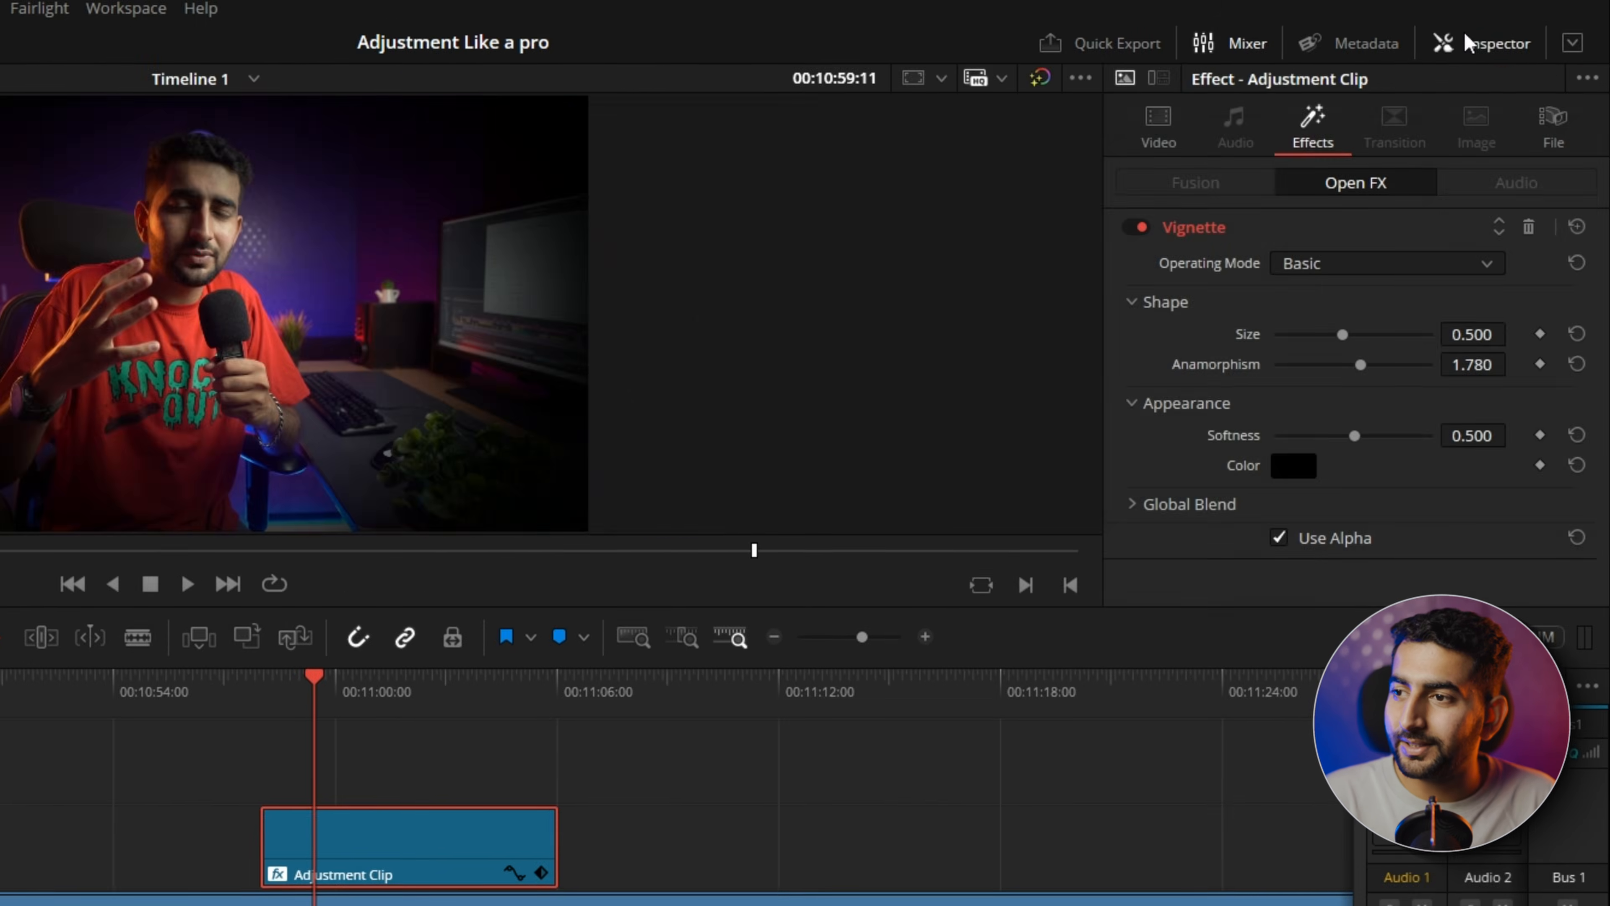
mouse_move(1361, 364)
mouse_down()
mouse_move(1318, 362)
mouse_move(1361, 363)
mouse_up()
drag(1365, 429, 1422, 423)
mouse_move(1342, 335)
mouse_down()
mouse_move(1314, 328)
mouse_move(1373, 337)
mouse_up()
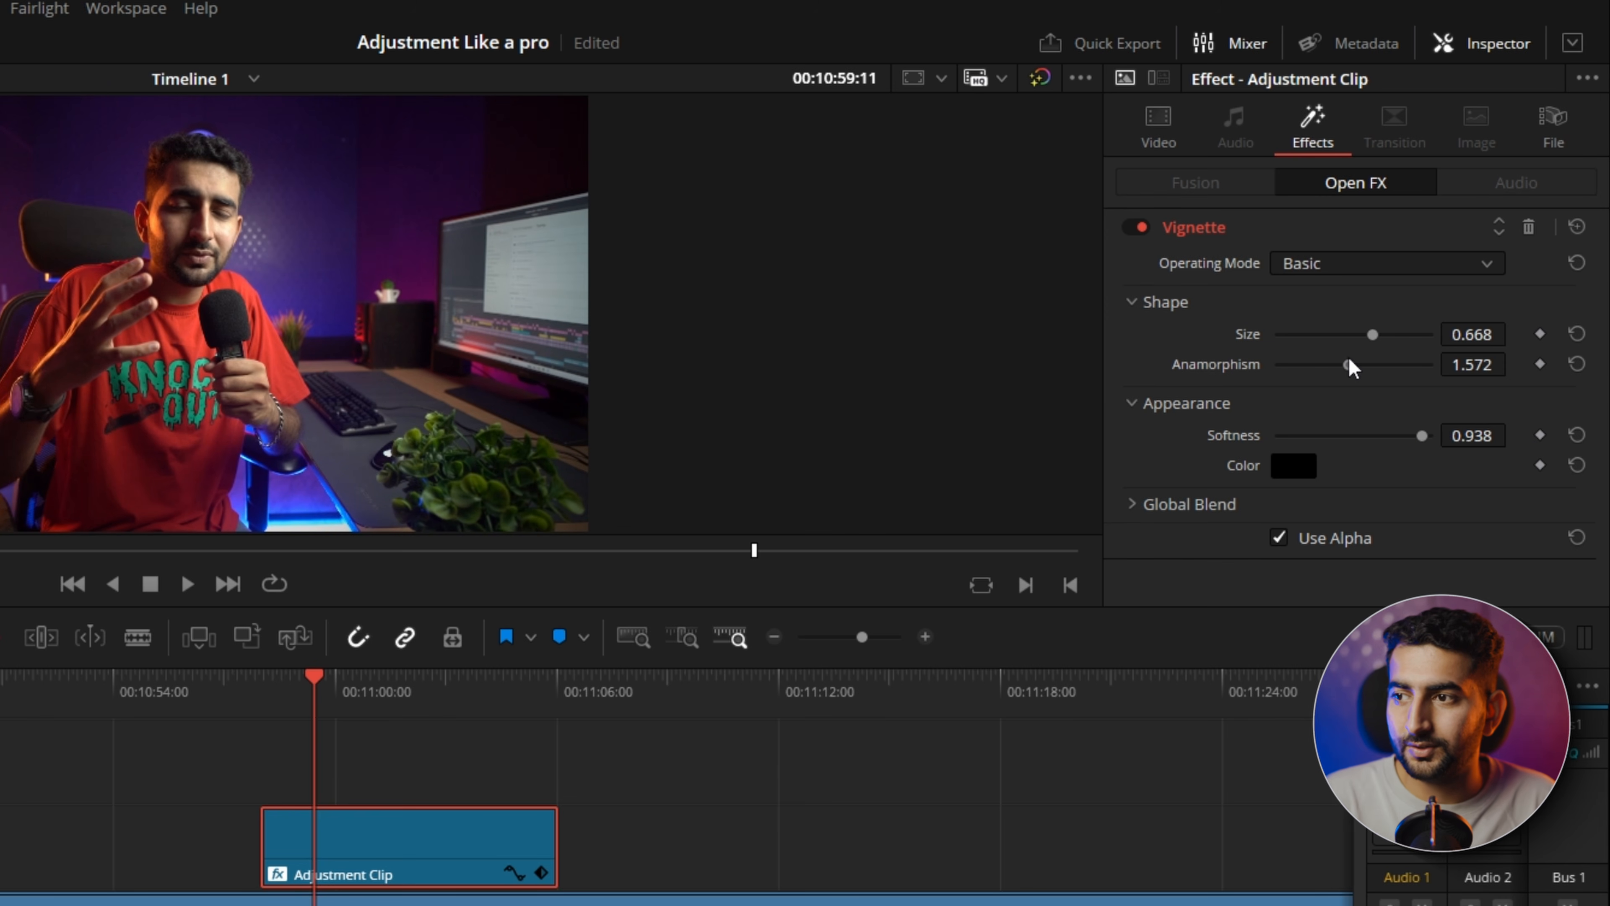
click(1136, 226)
click(1136, 225)
click(1136, 225)
click(1136, 227)
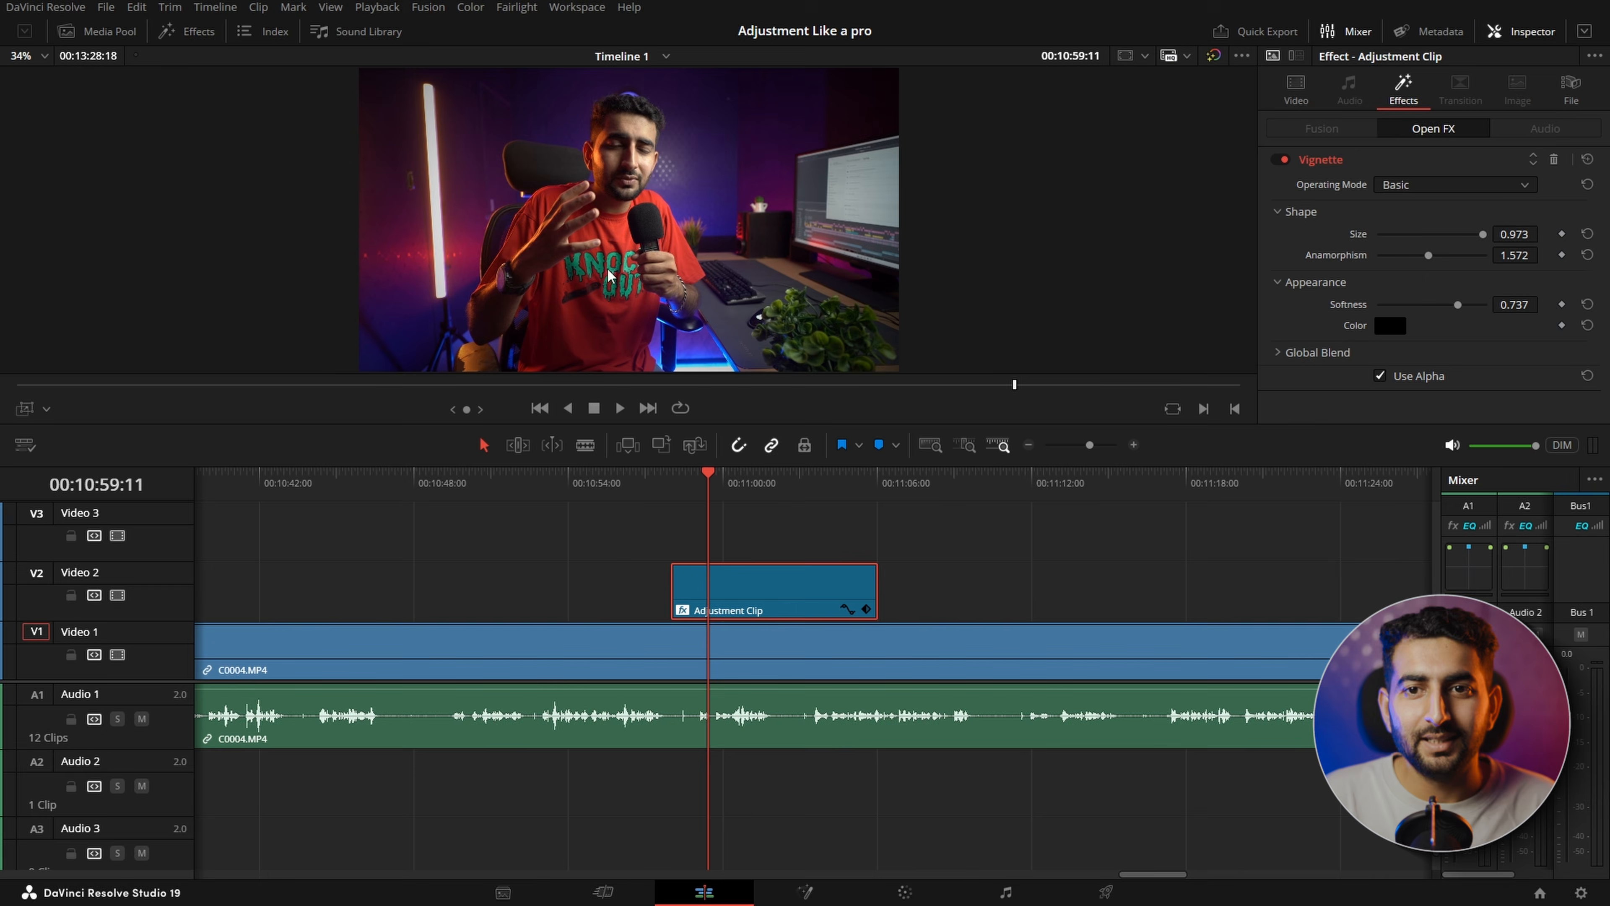
- Search the effects for "blur", add Tilt-Shift Blur to the adjustment clip, and bring up its Depth of Field settings
click(180, 28)
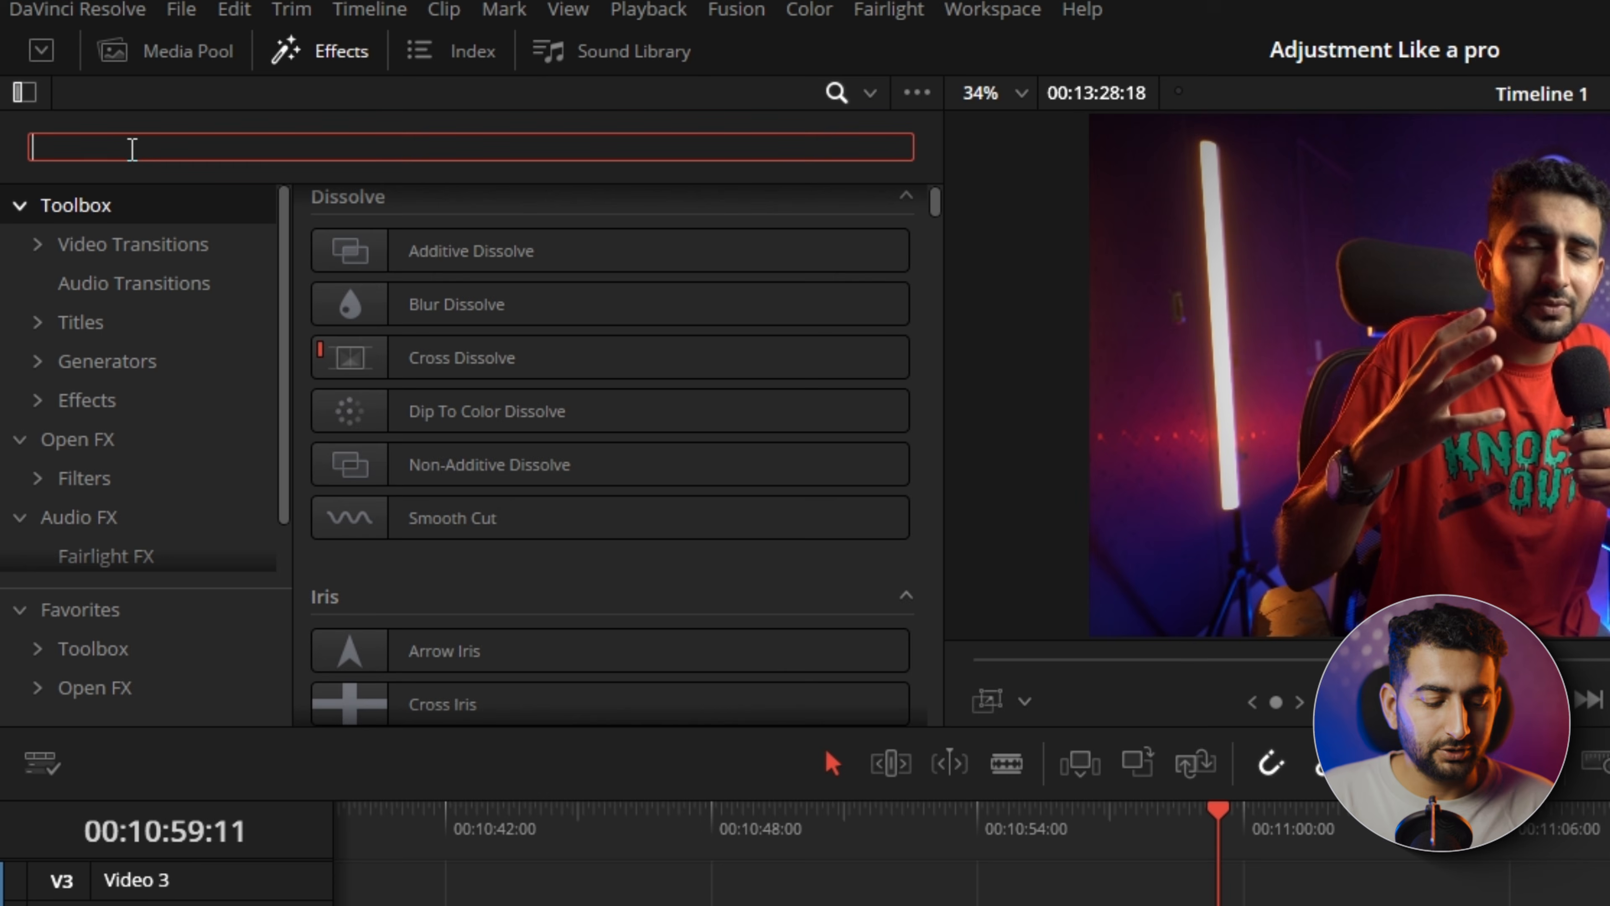
text(blur)
scroll(532, 489, down, 4)
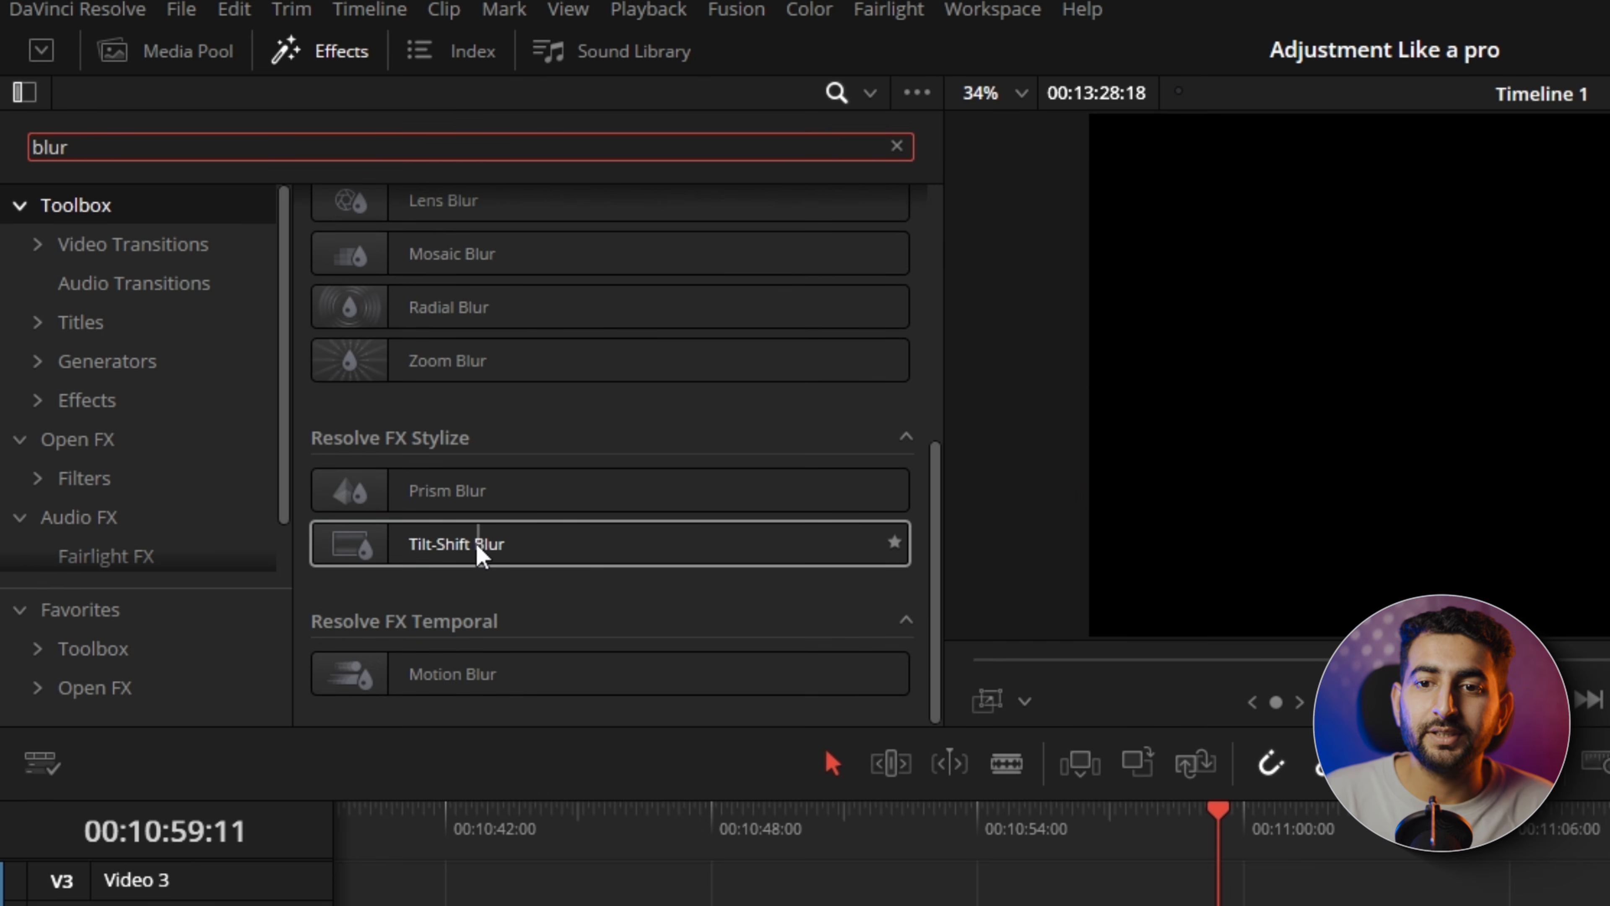
drag(653, 606, 989, 837)
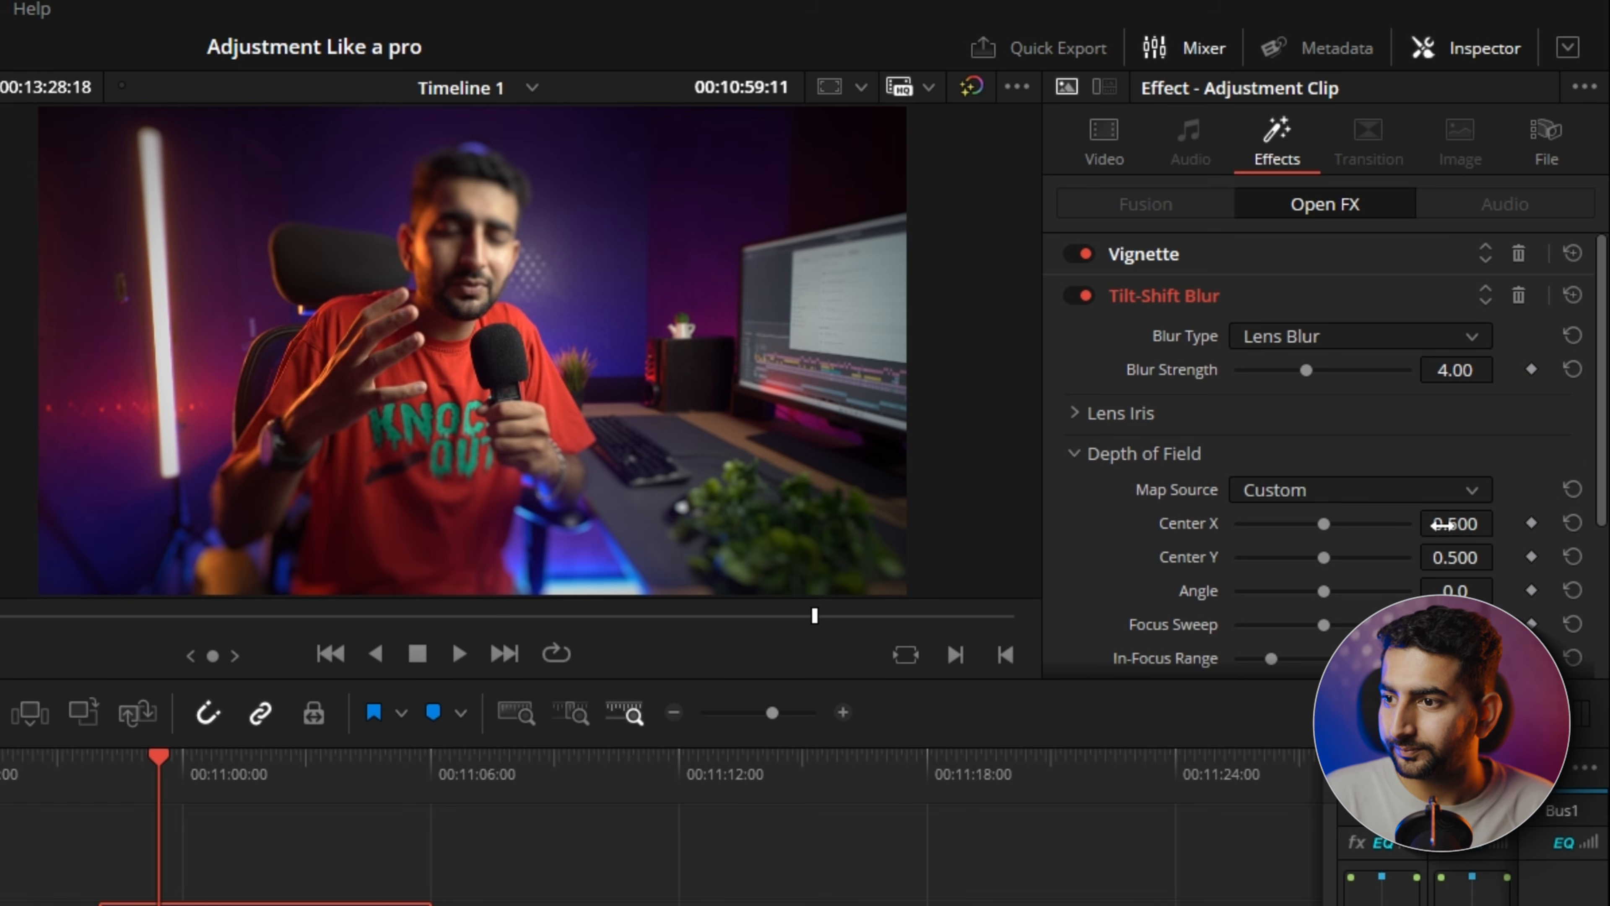
scroll(1262, 498, down, 3)
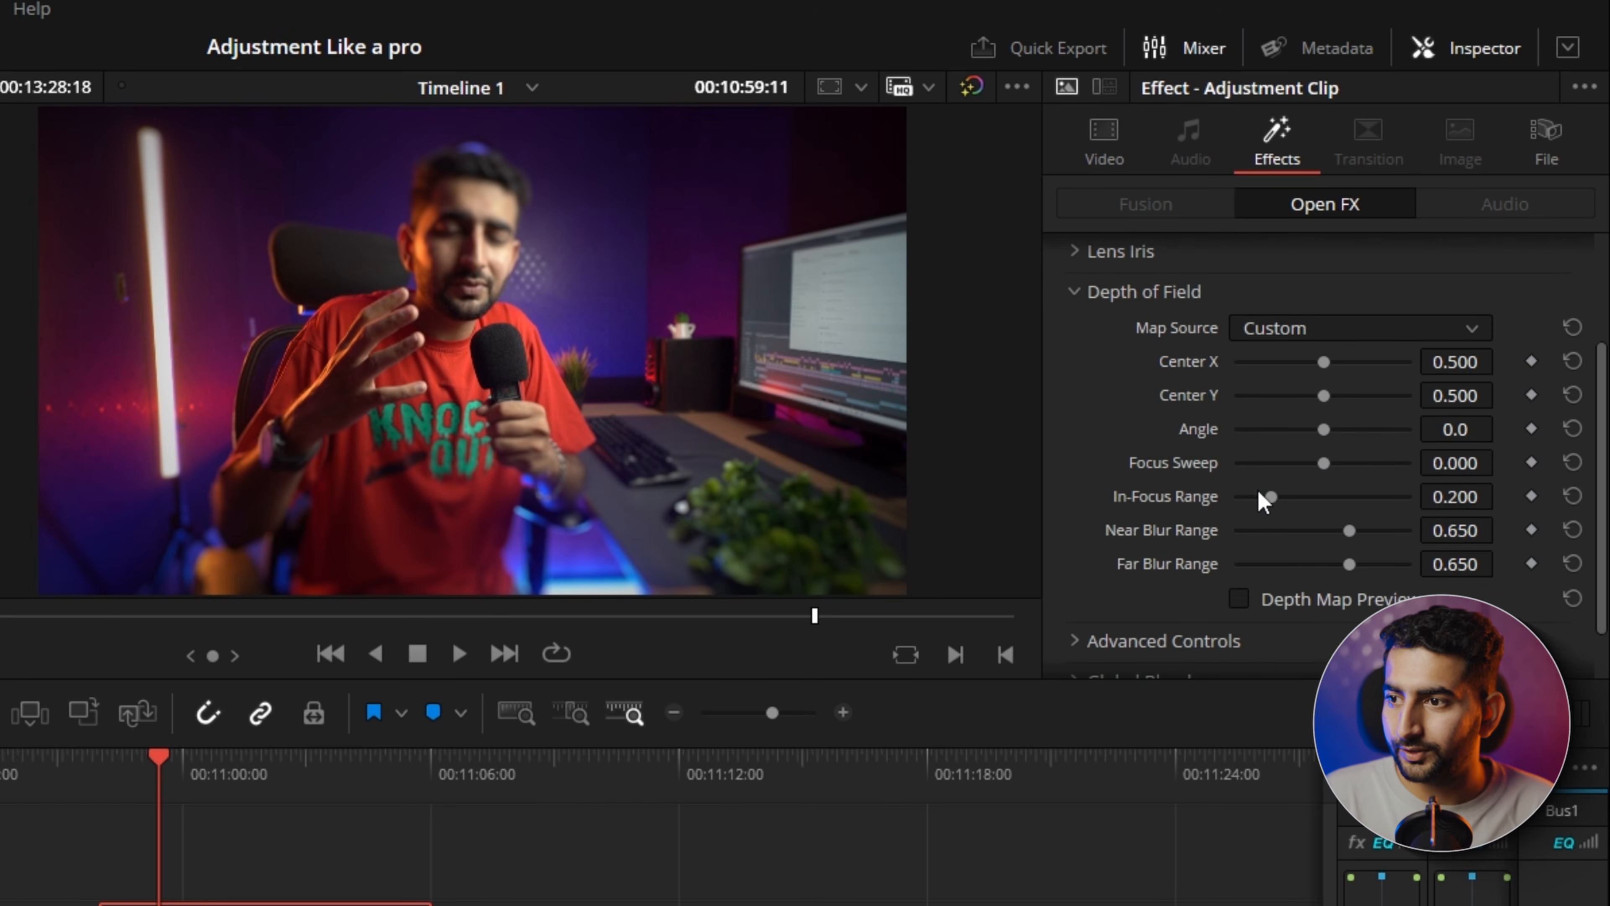
- Widen the Tilt-Shift Blur's In-Focus Range on the adjustment clip and toggle the Video 2 track to compare the picture
drag(1272, 493, 1308, 492)
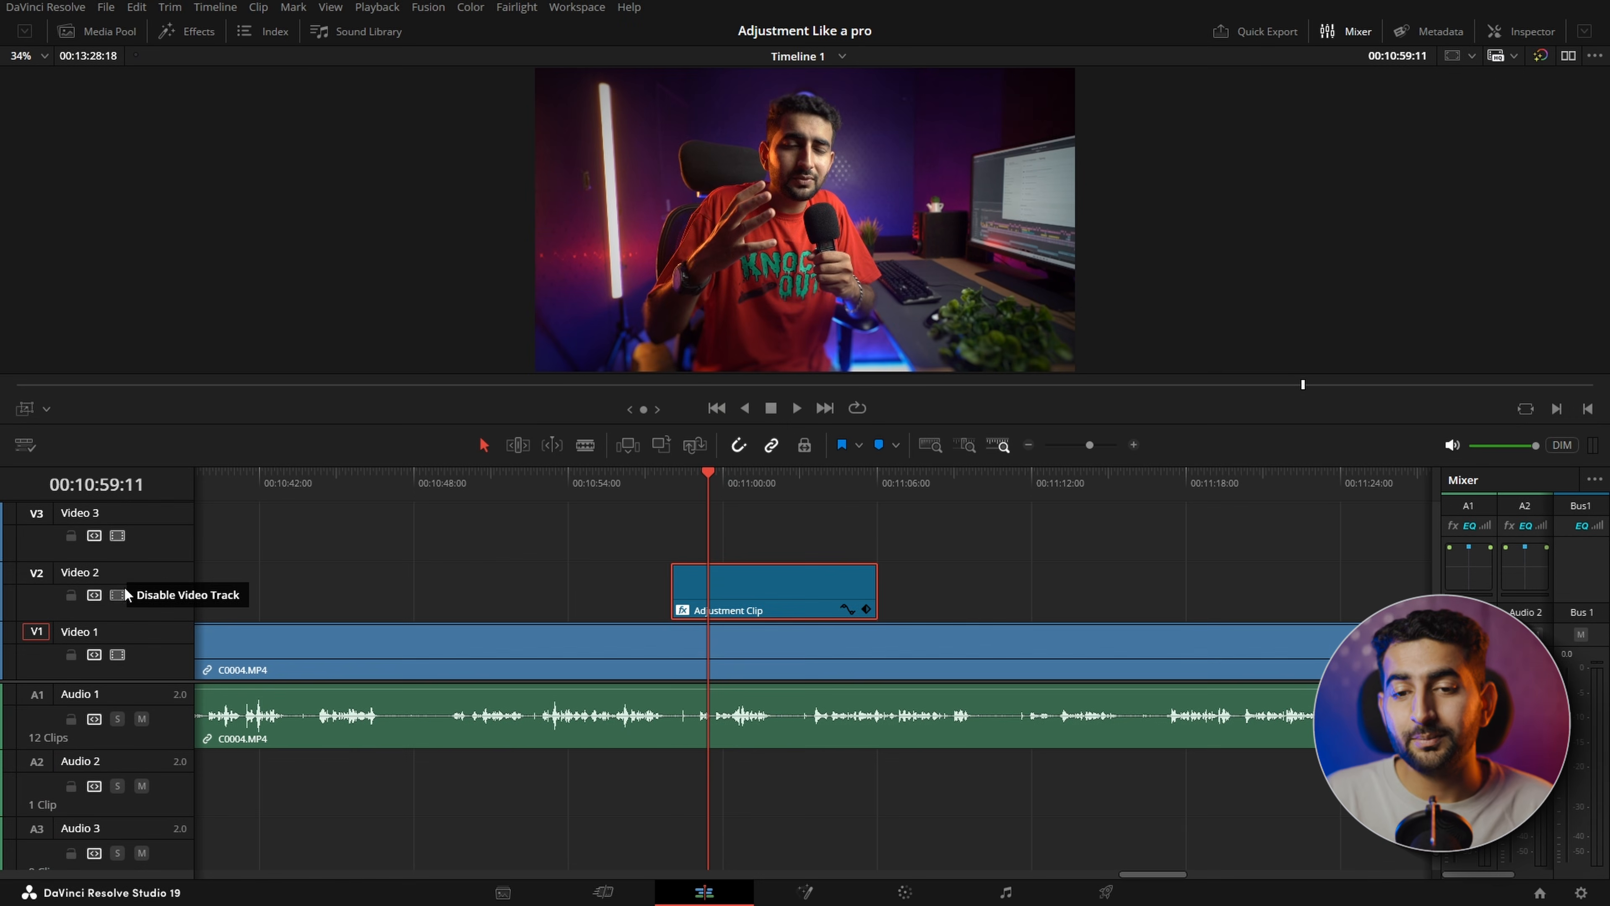
click(118, 596)
click(120, 594)
click(120, 594)
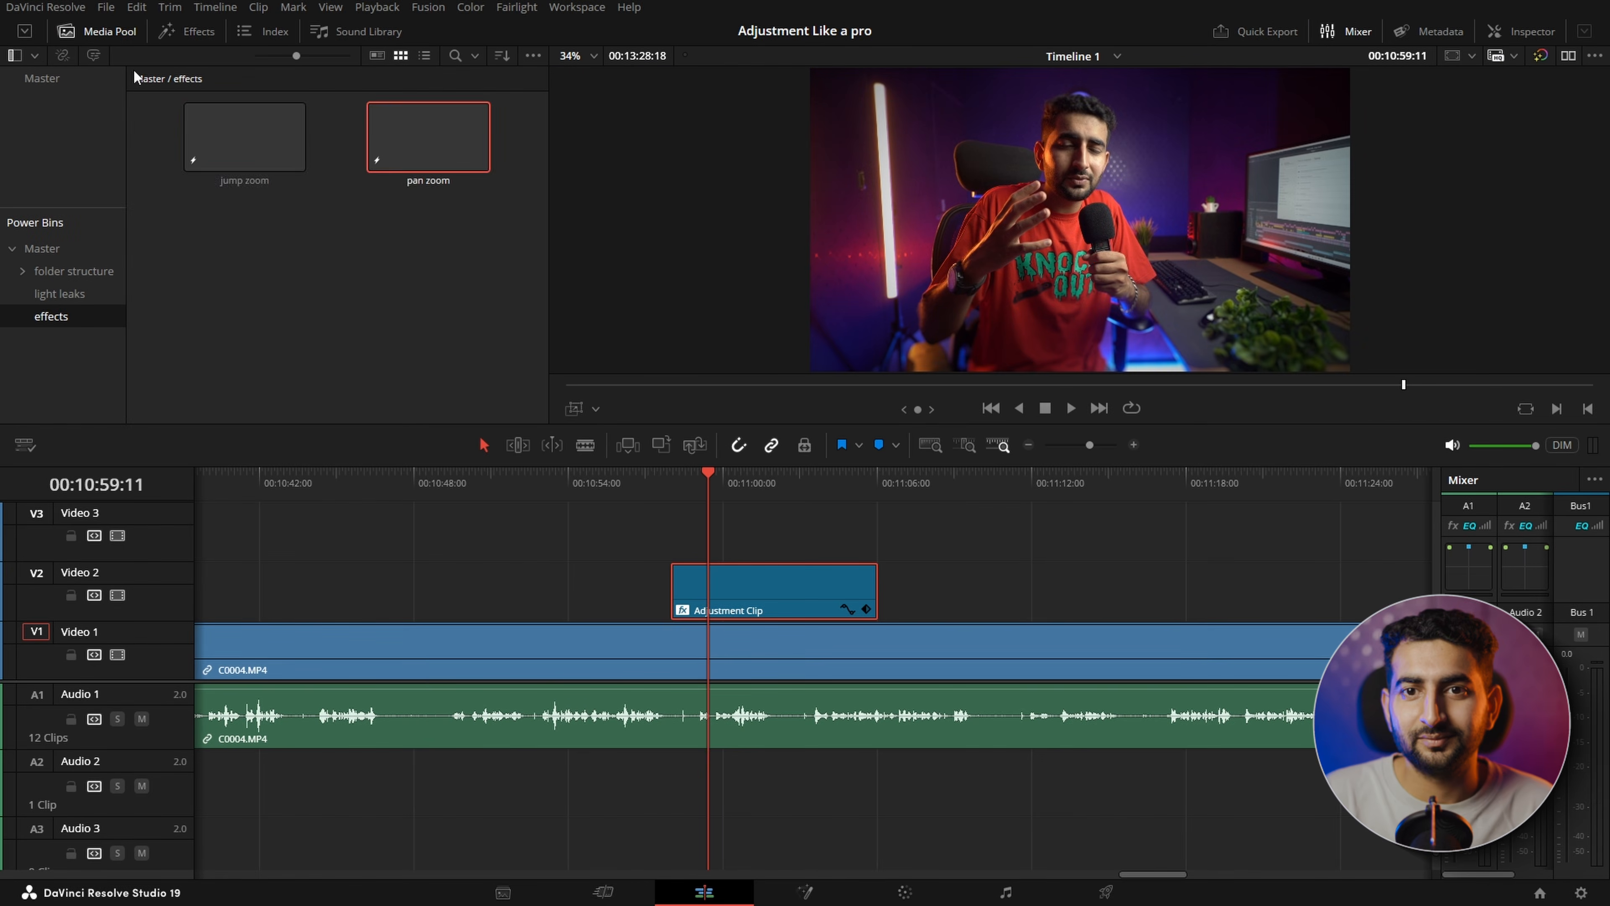
- Save the adjustment clip in the effects power bin under the name "fake blur & vignette"
text(fake blur & vignette)
key(Return)
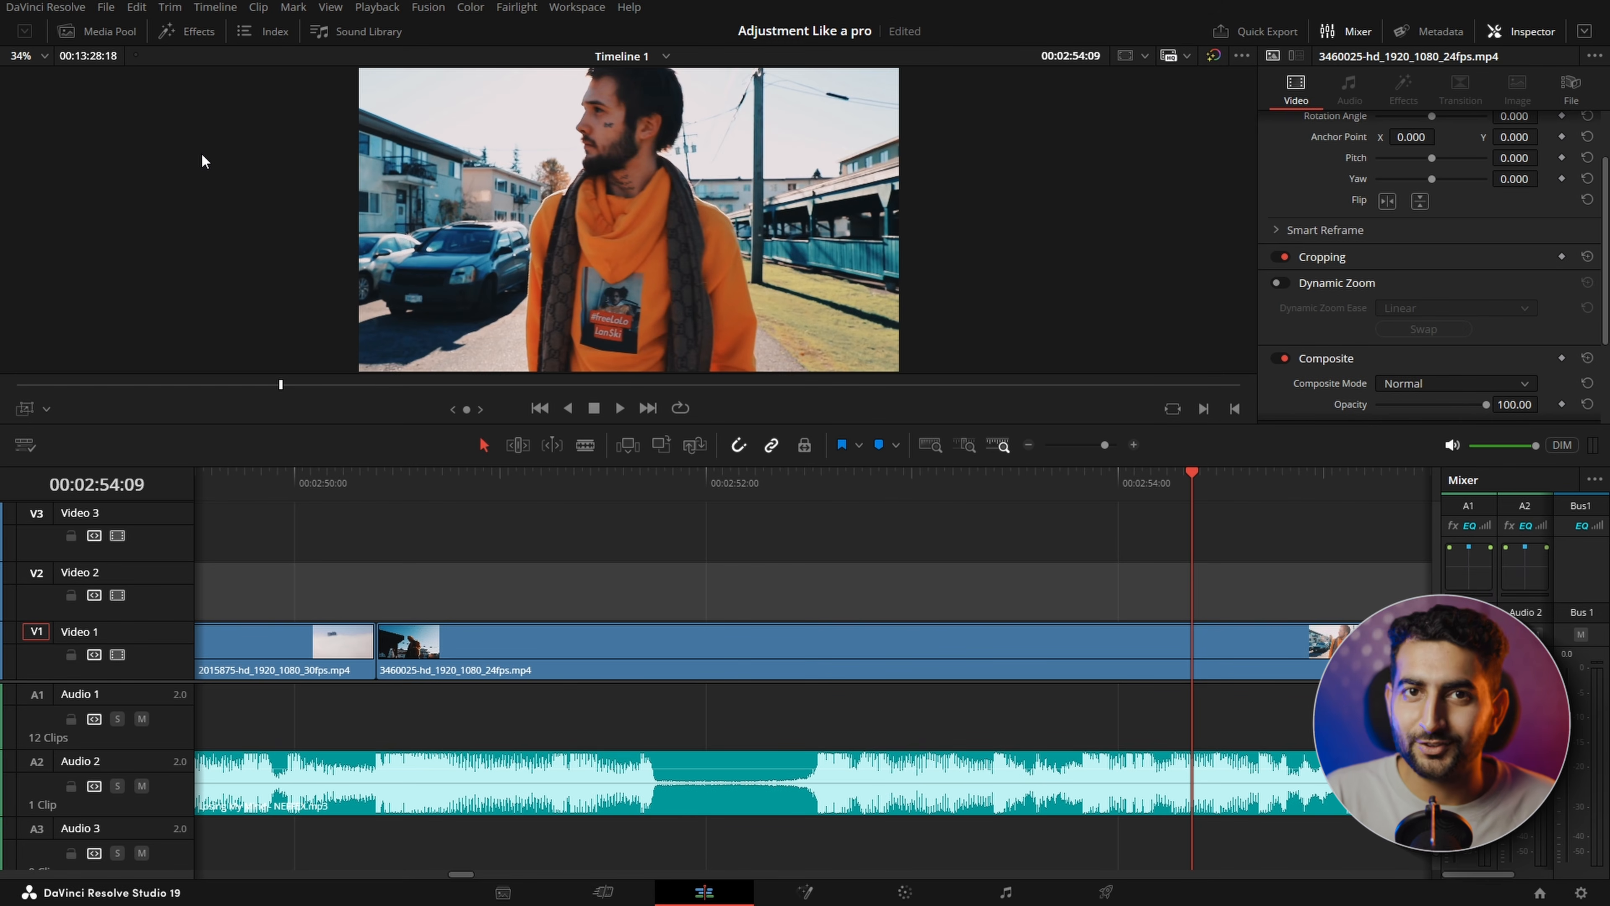
- Add an adjustment clip from the favorite effects to Video 2 above the 3460025 clip and put a marker on it at 00:02:52:14
click(185, 32)
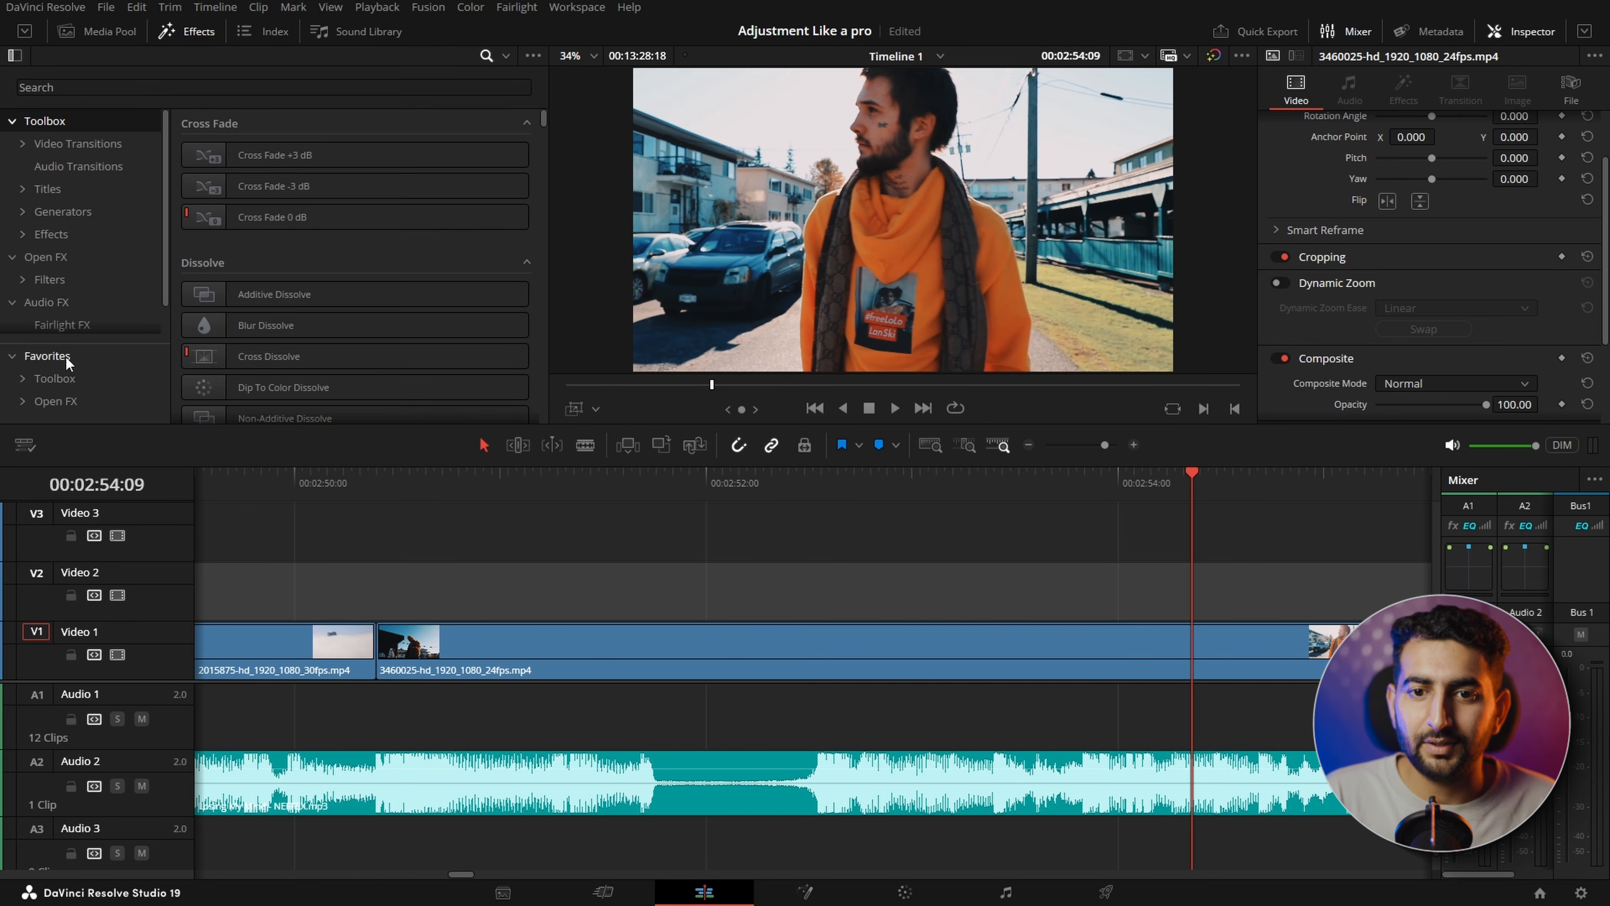
drag(249, 315, 745, 594)
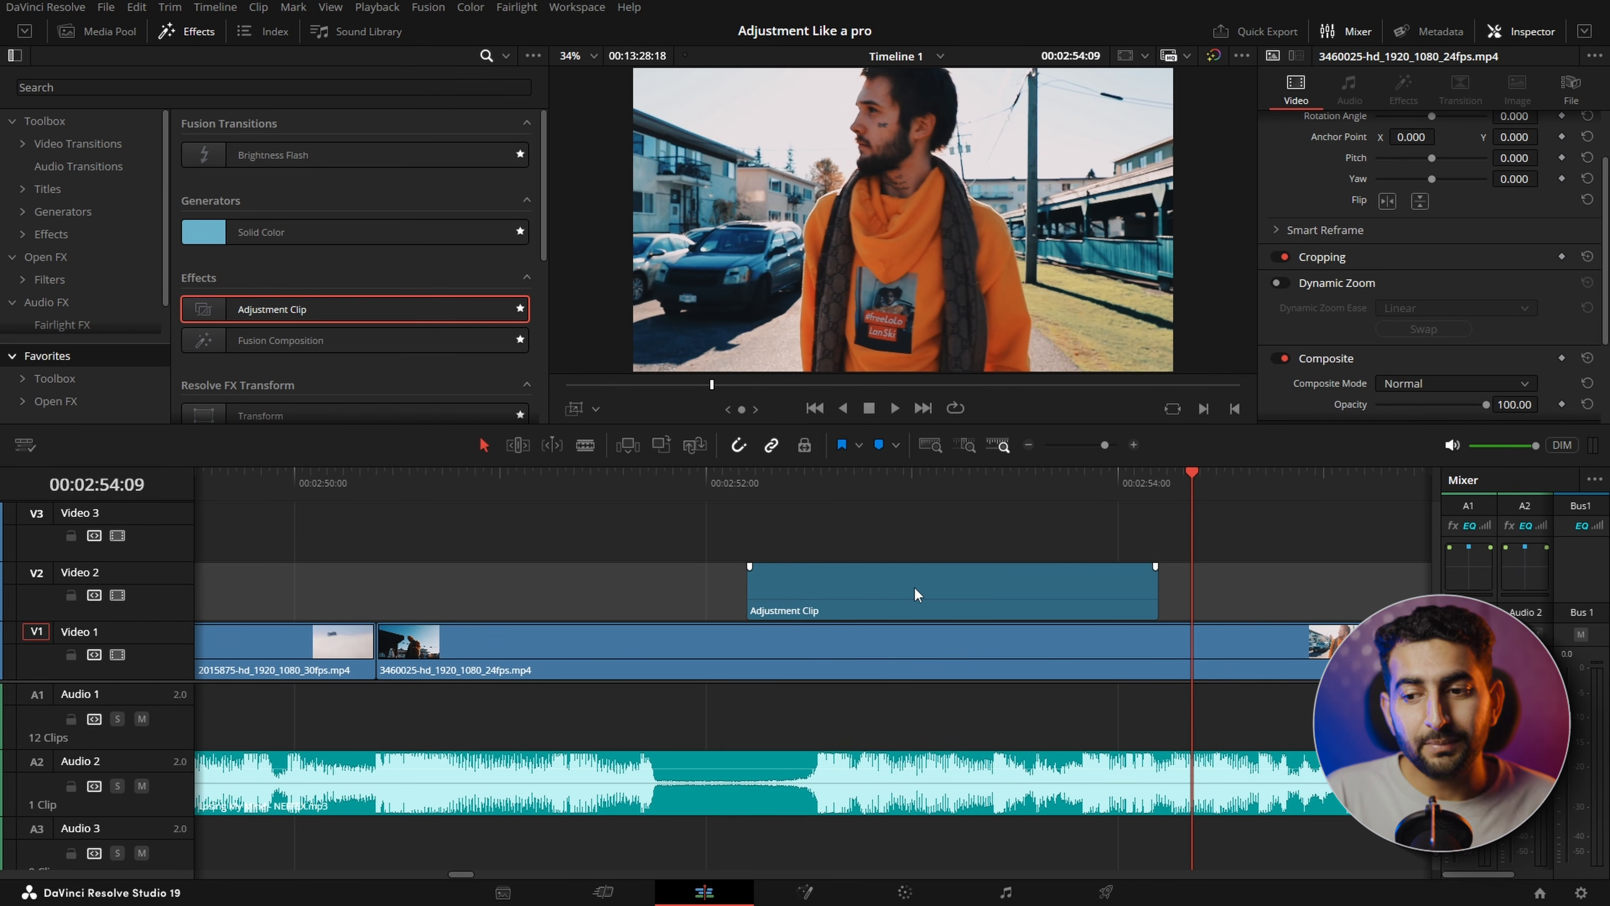
click(815, 477)
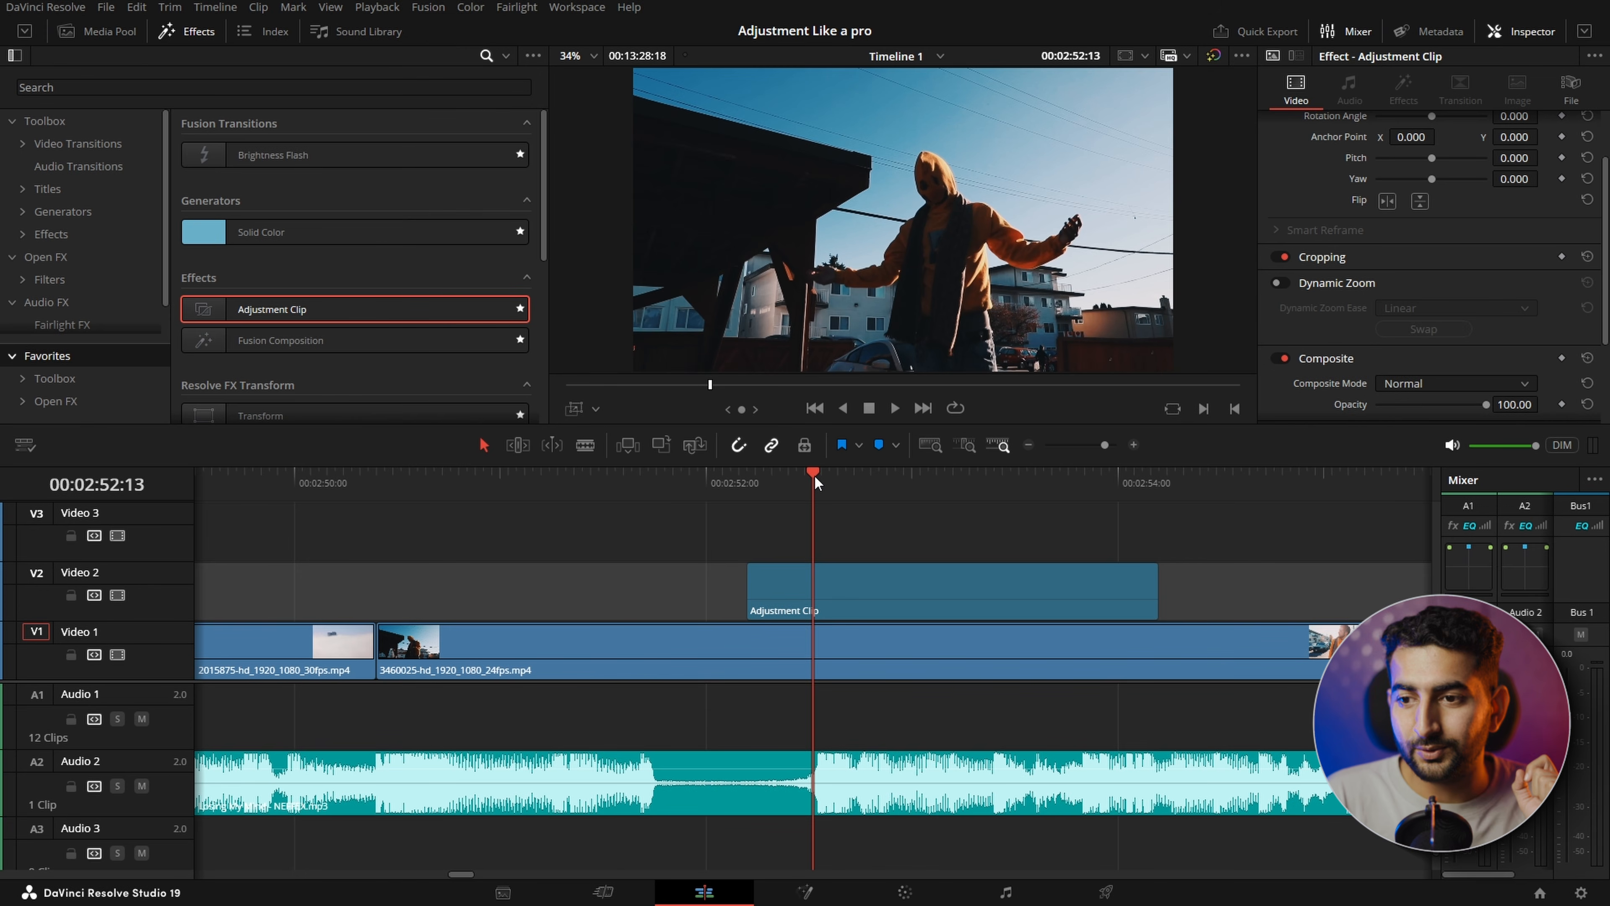
key(Right)
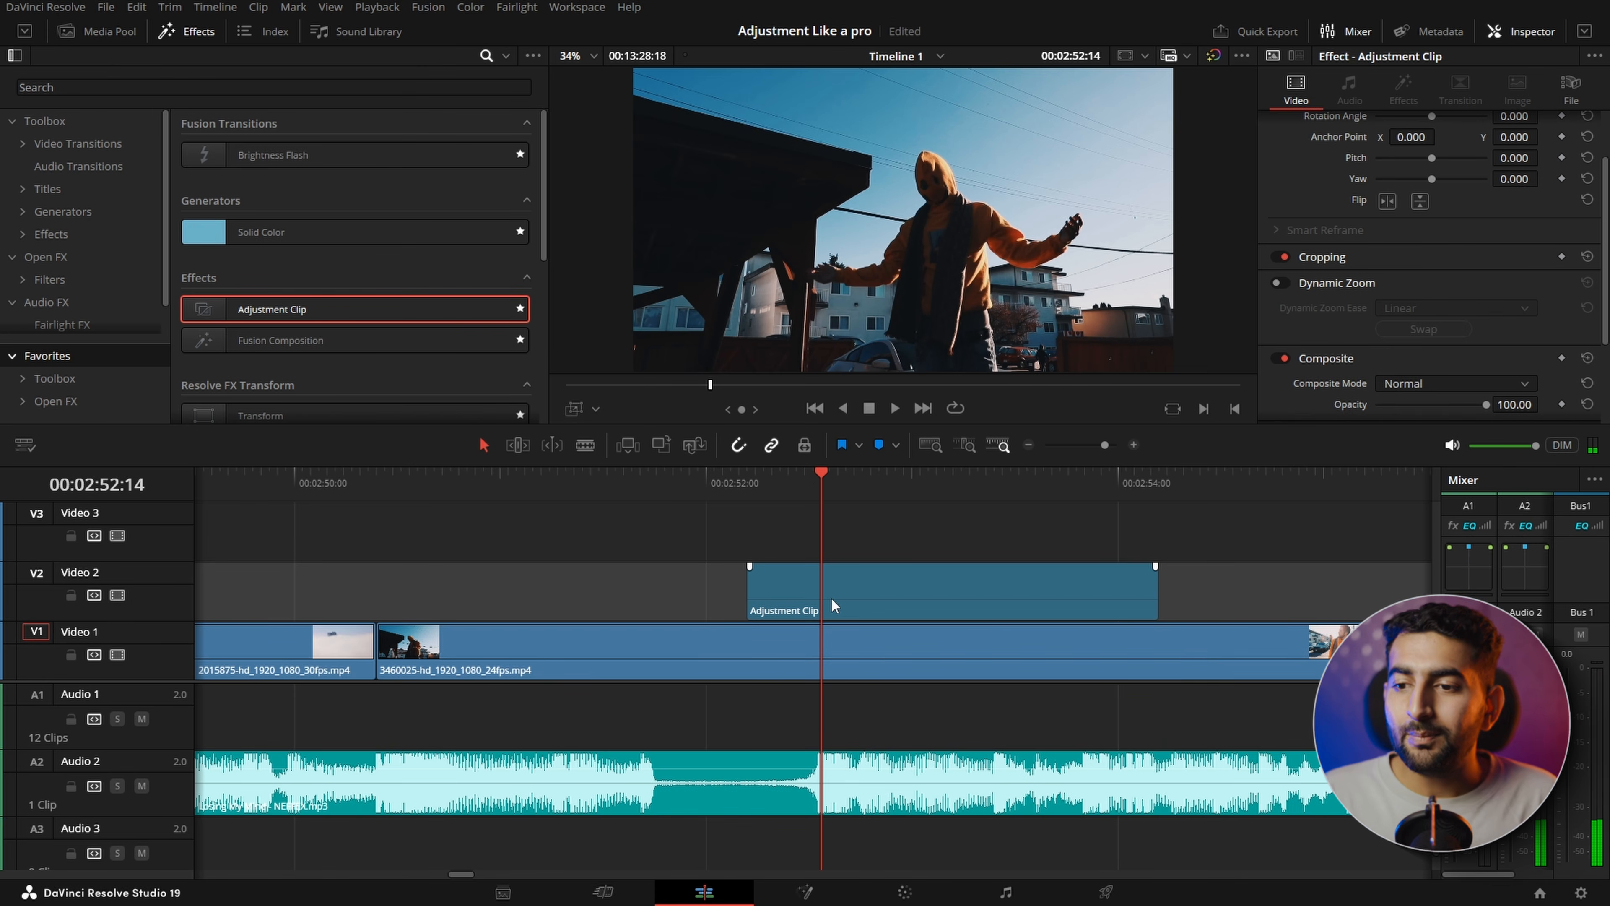
click(853, 603)
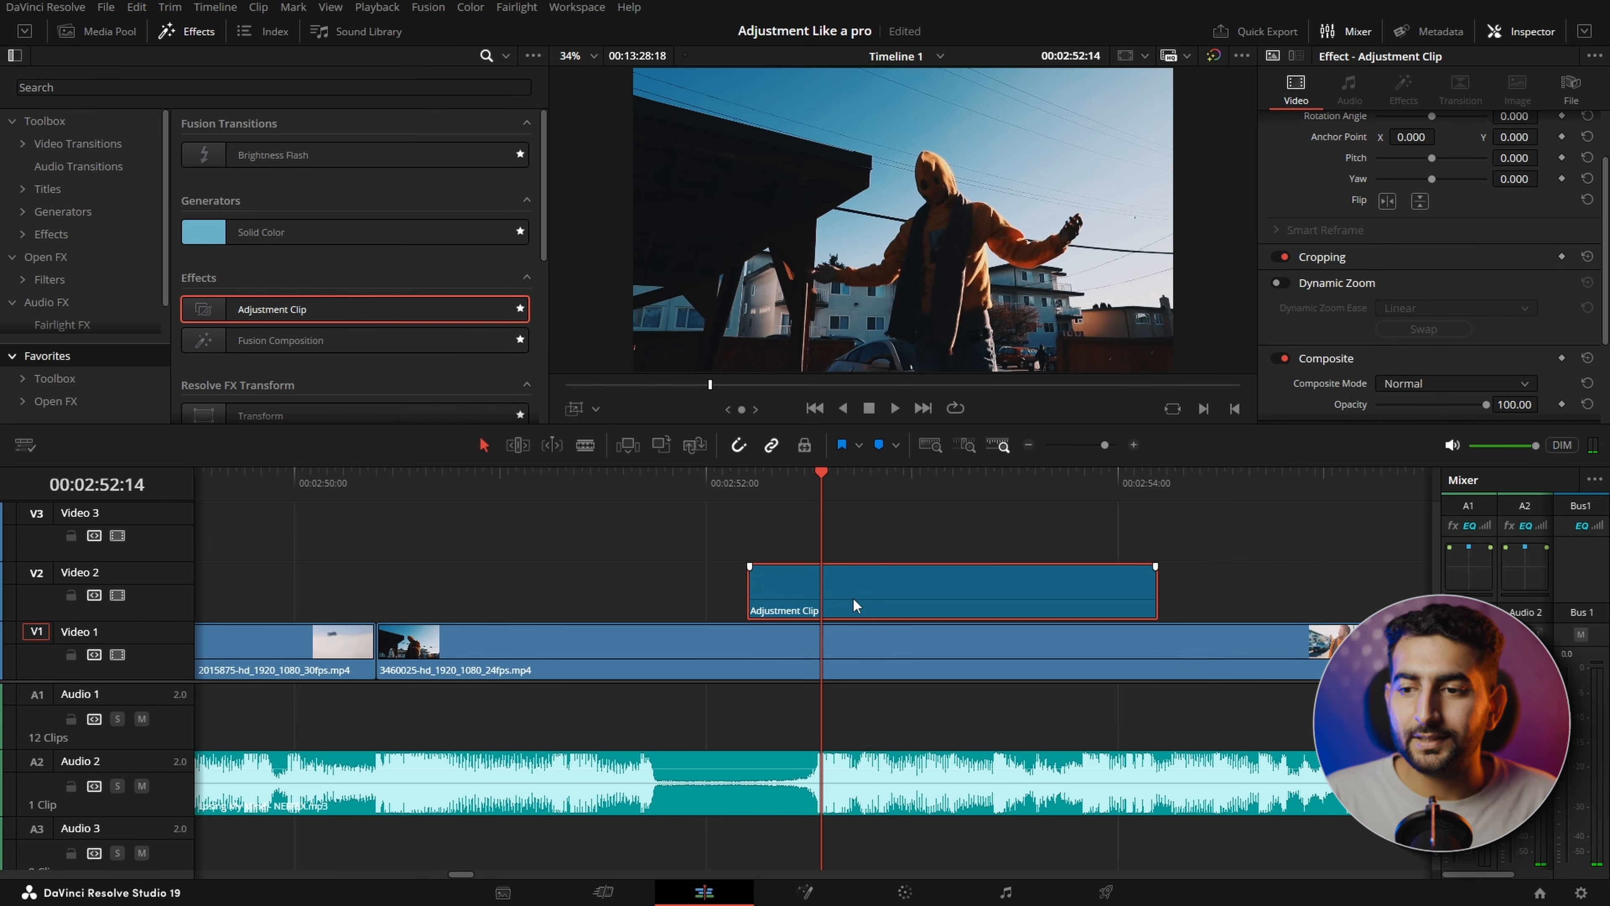
click(877, 446)
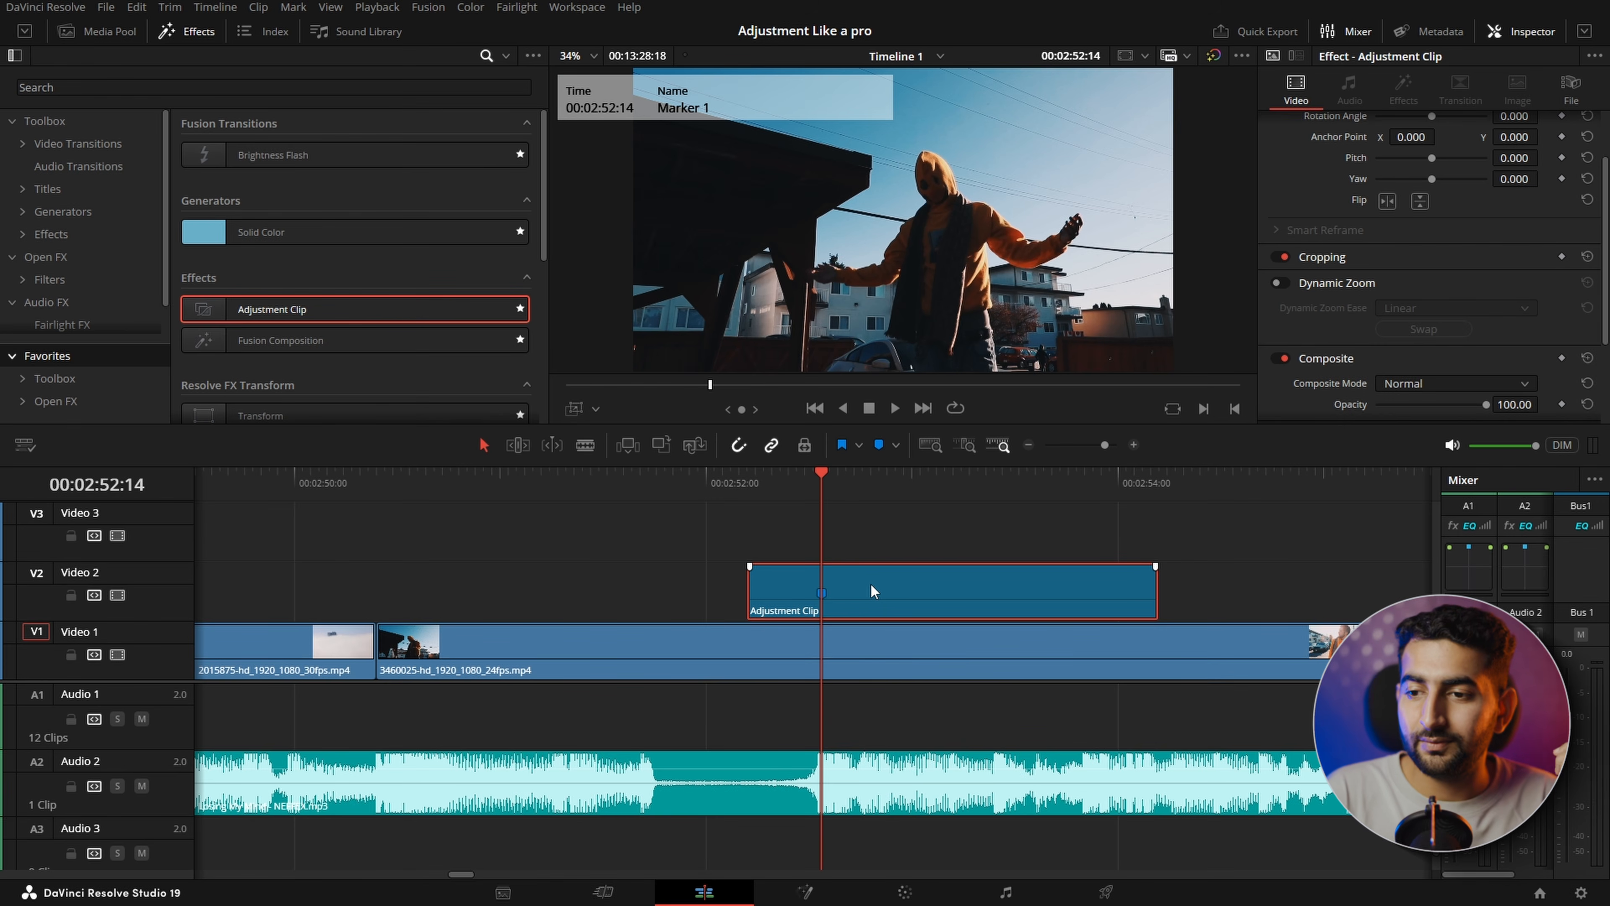
- Trim the adjustment clip's start to five frames before its marker, at 00:02:52:09
key(Left)
key(Left)
key(Left)
key(Left)
key(Left)
drag(750, 596, 782, 596)
- Trim the adjustment clip's end to five frames after its marker, at 00:02:52:19
click(821, 477)
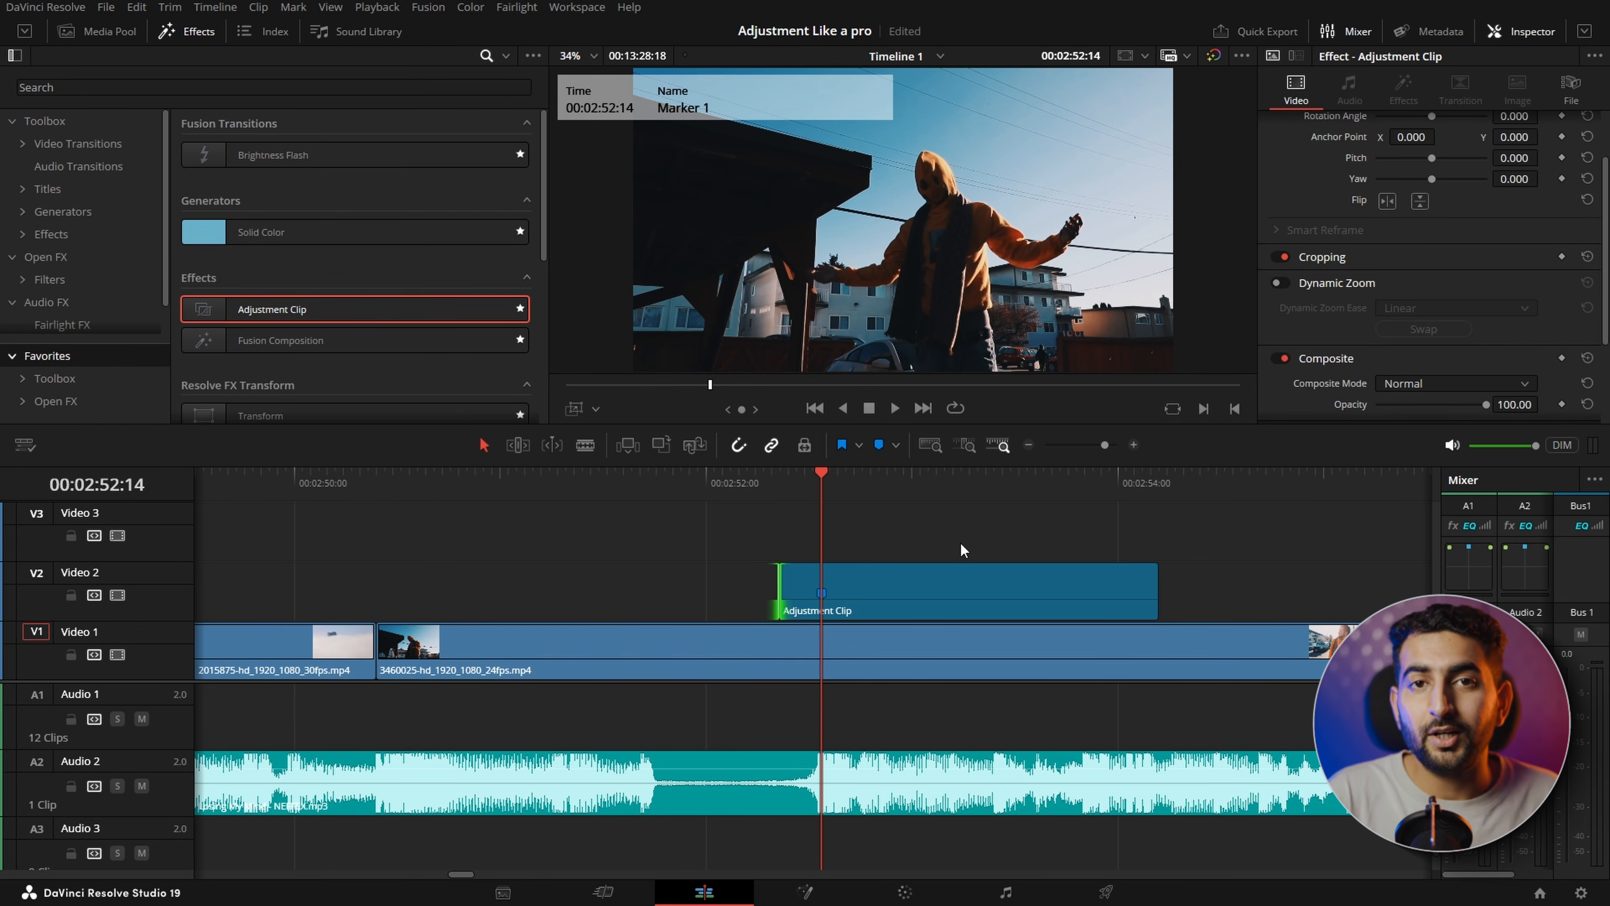
key(Right)
key(Right)
key(Right)
key(Right)
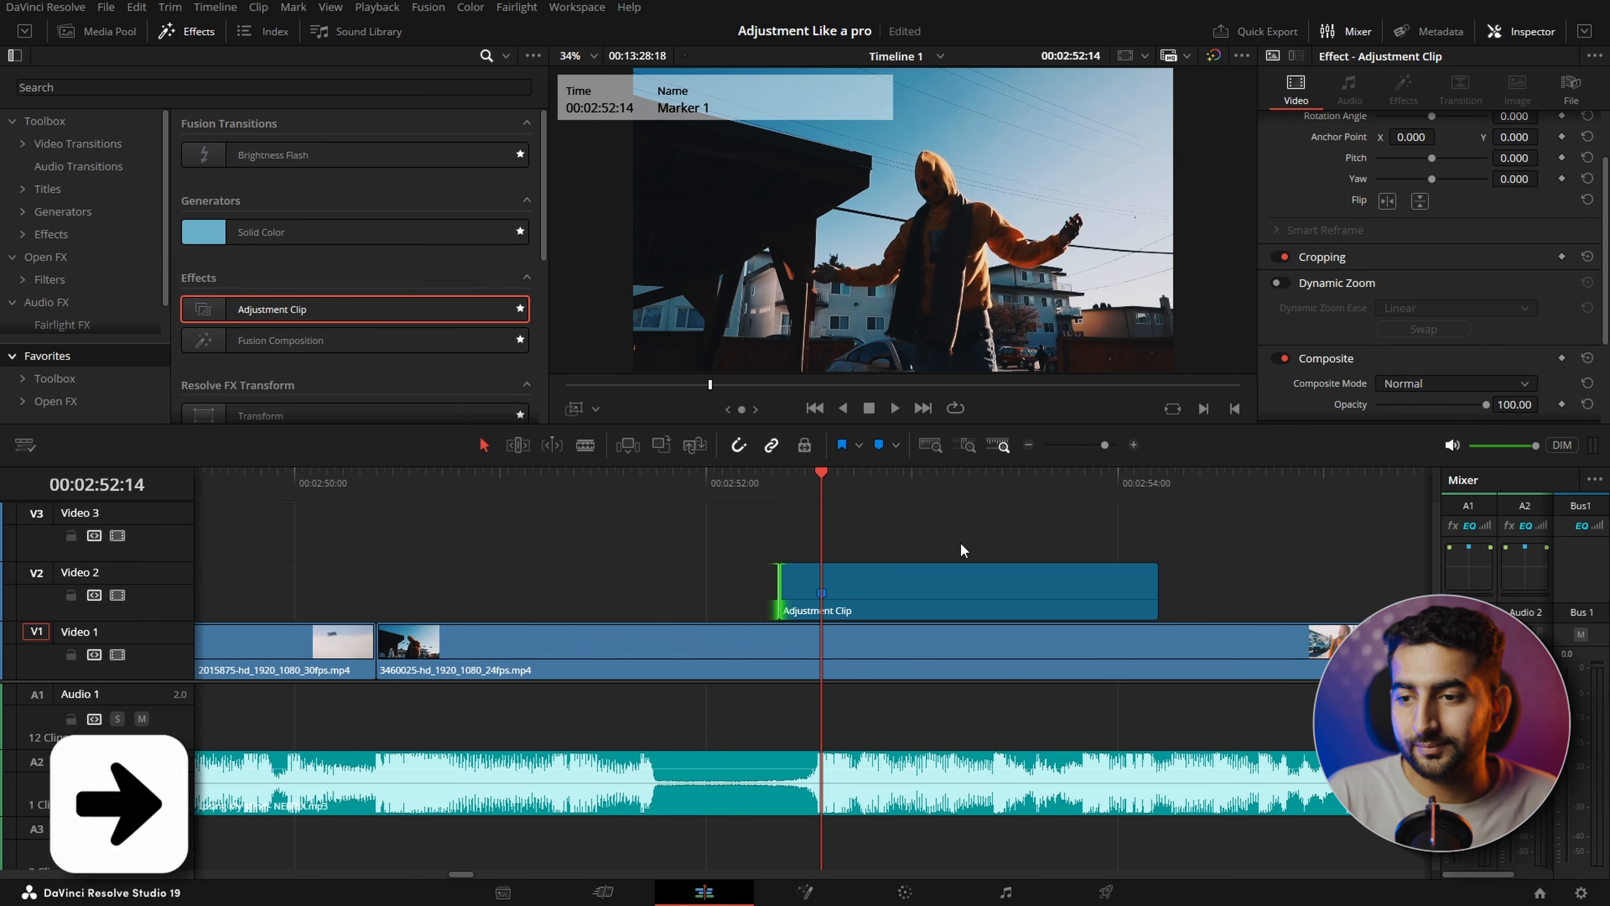
key(Right)
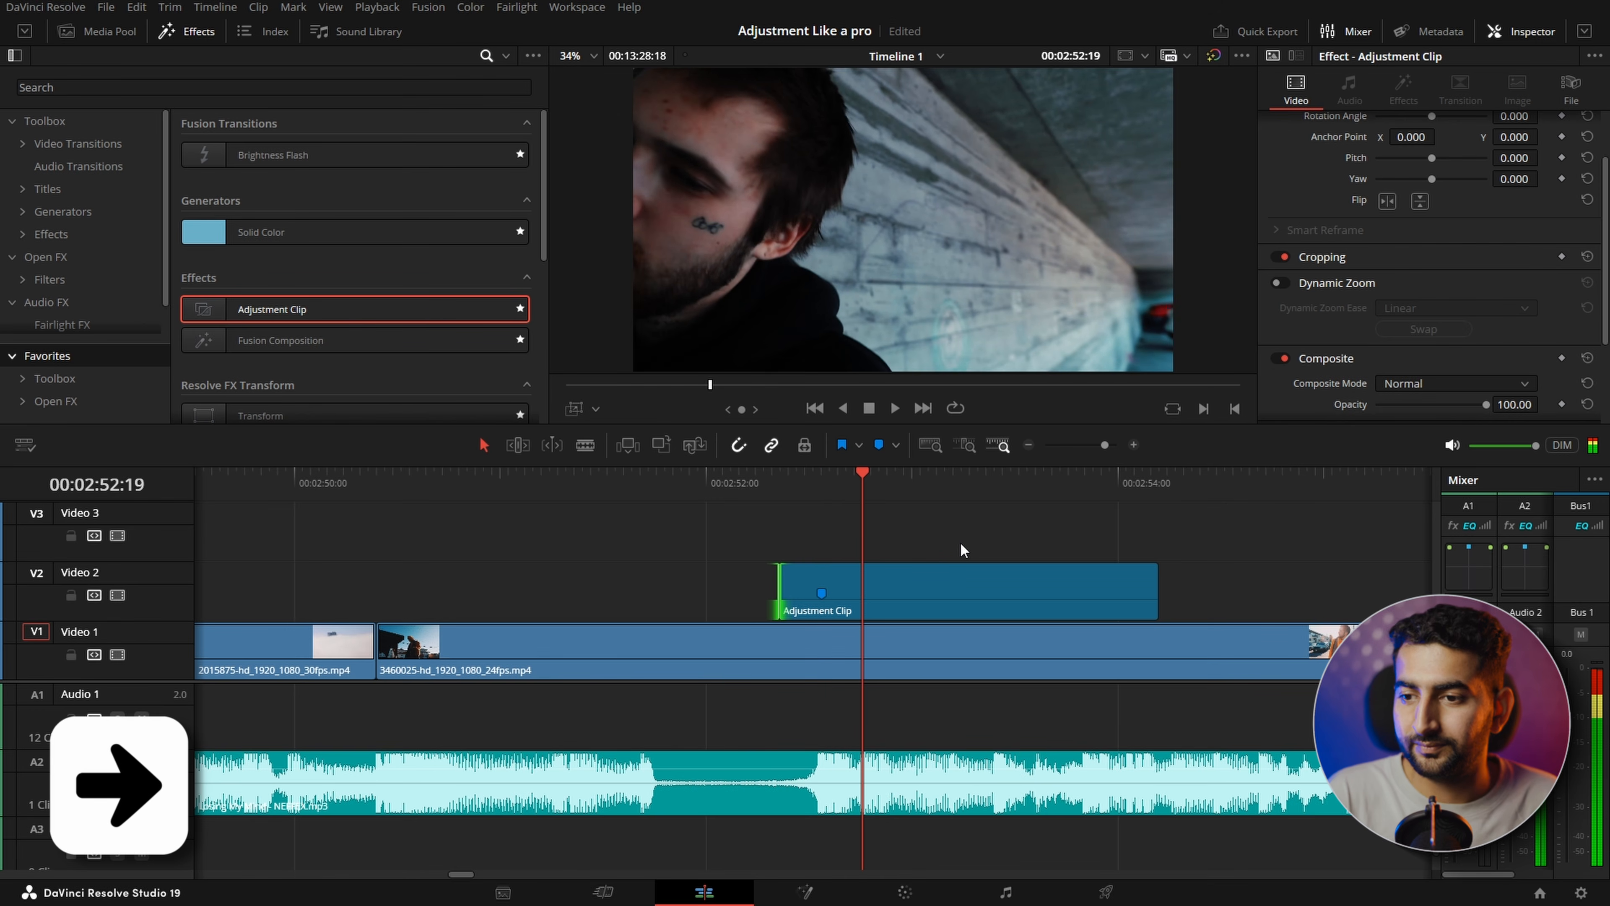
drag(1148, 590, 861, 588)
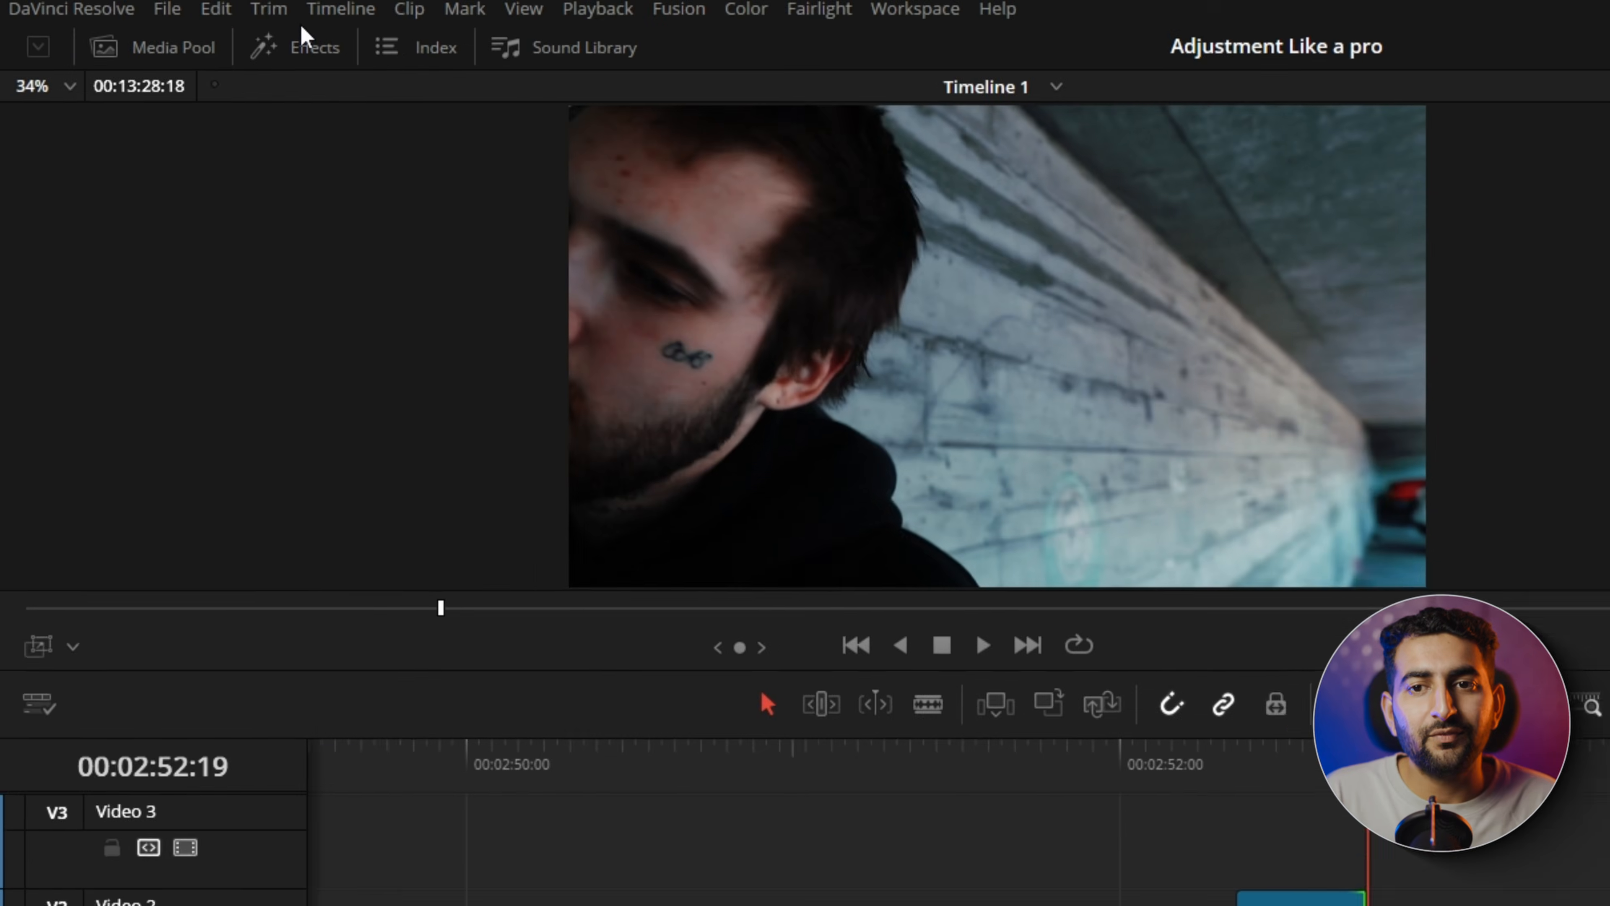
- Search all effect folders for "transf" and apply the Transform effect to the short adjustment clip on Video 2
click(182, 30)
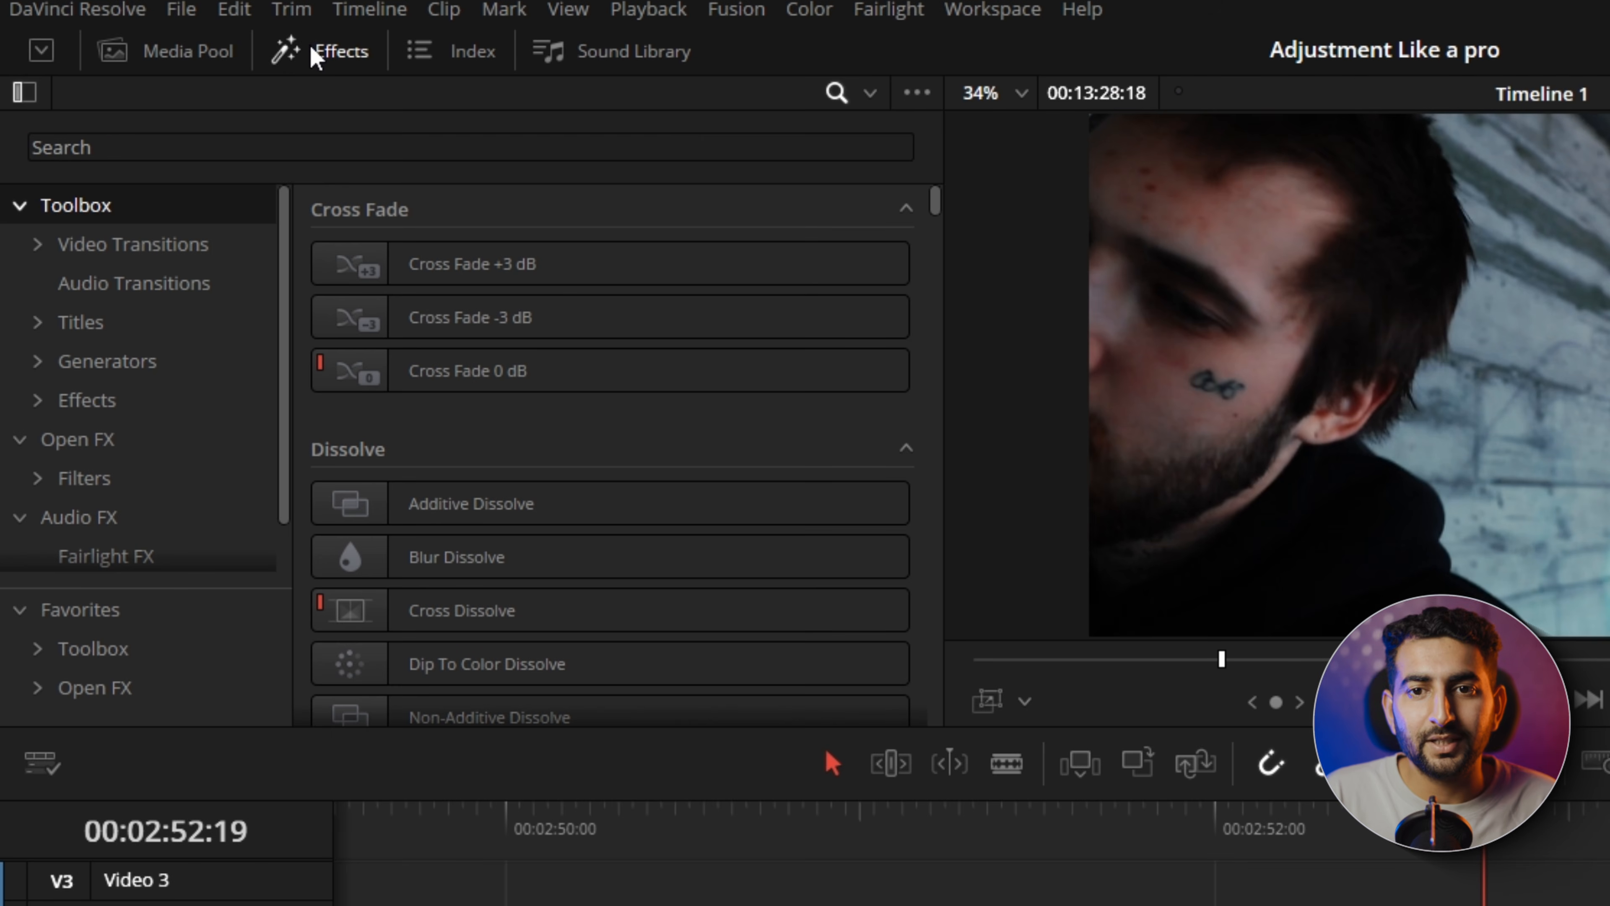
click(124, 150)
text(transf)
click(872, 95)
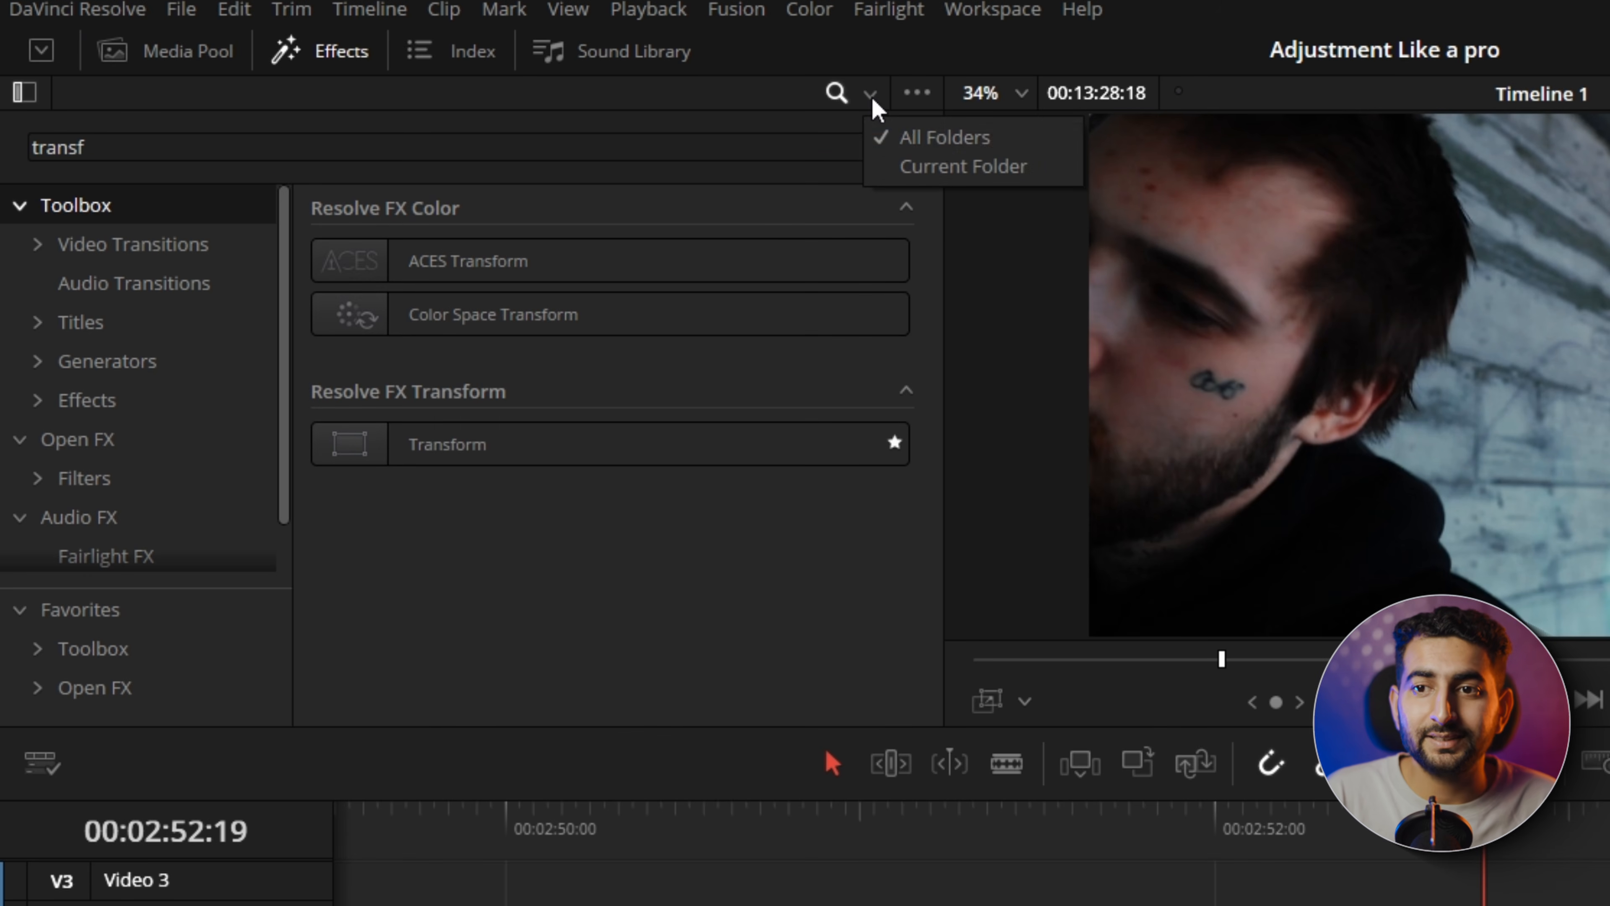
click(932, 145)
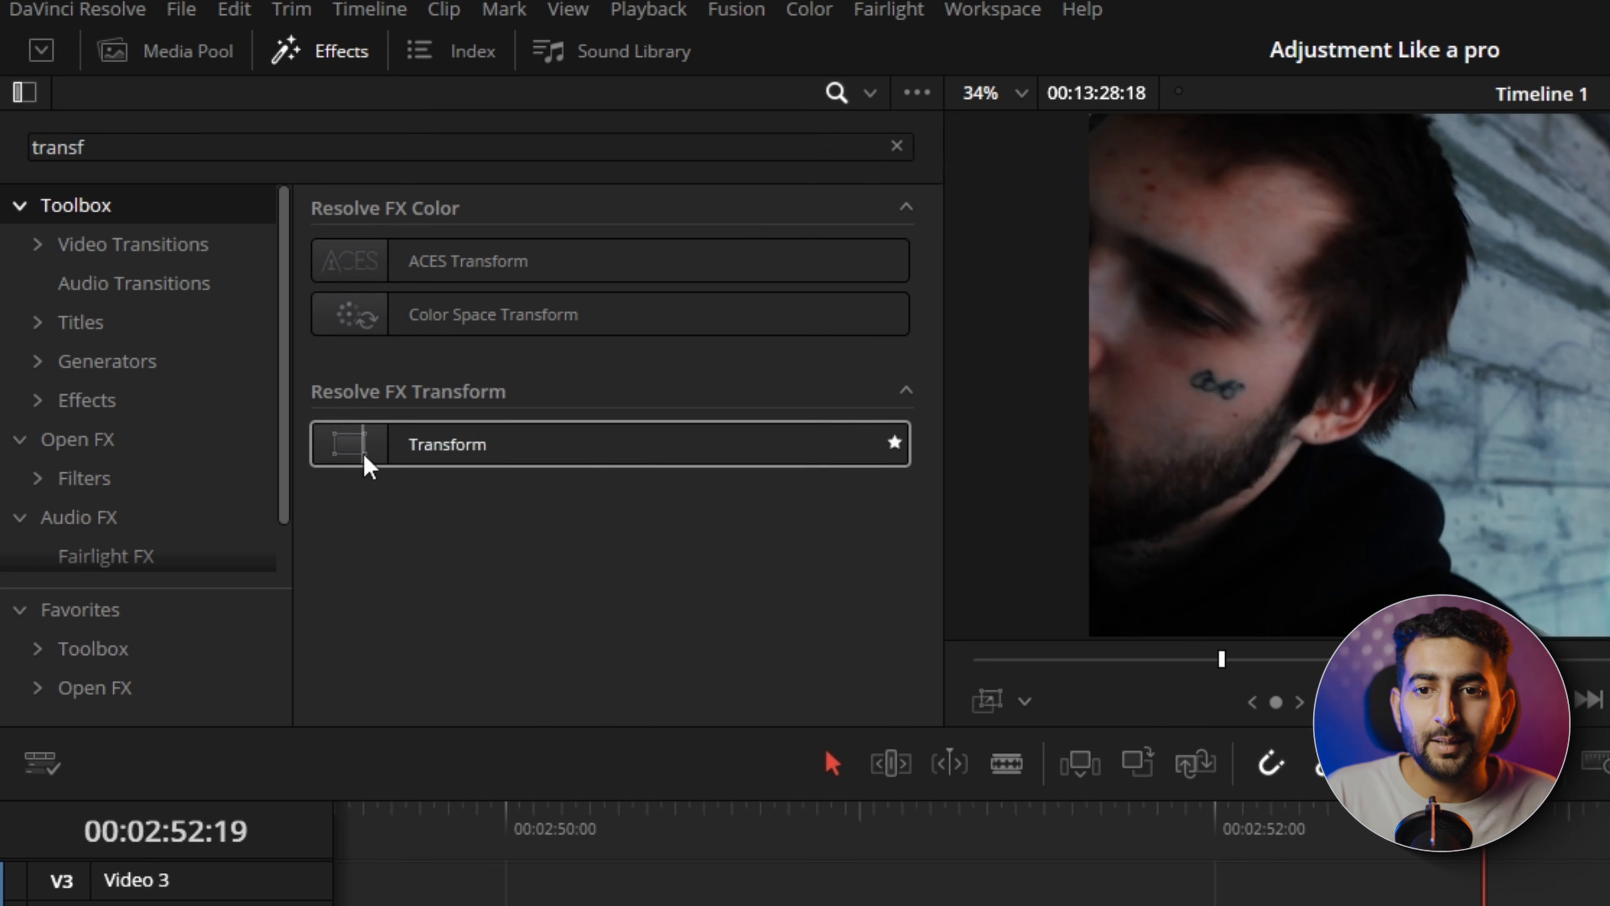
drag(363, 460, 962, 762)
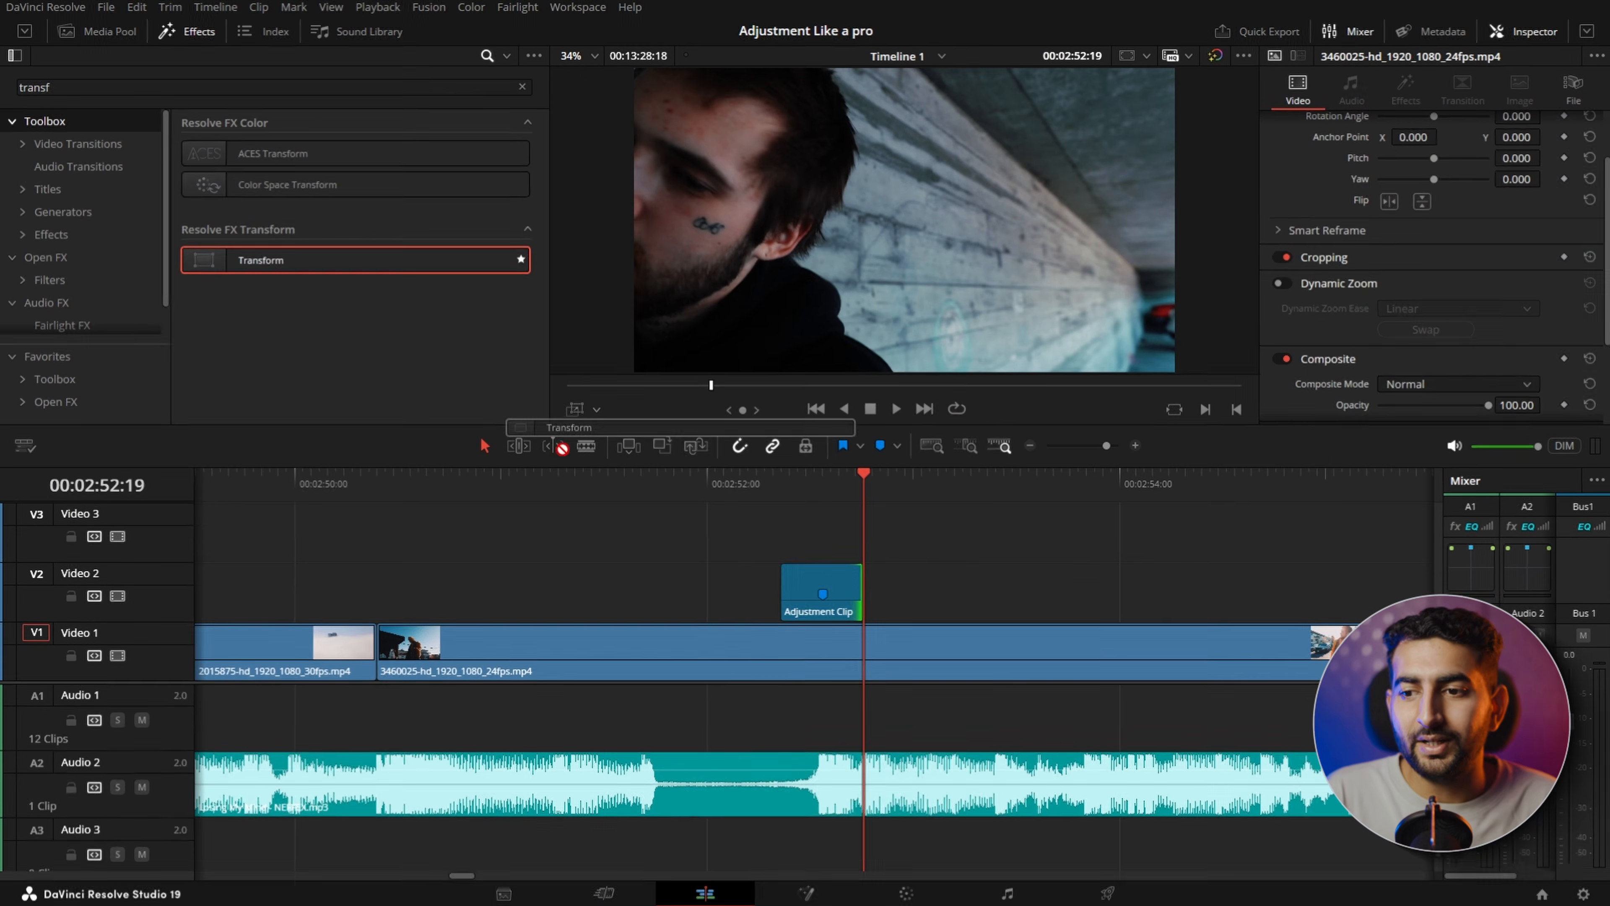
drag(561, 447, 791, 599)
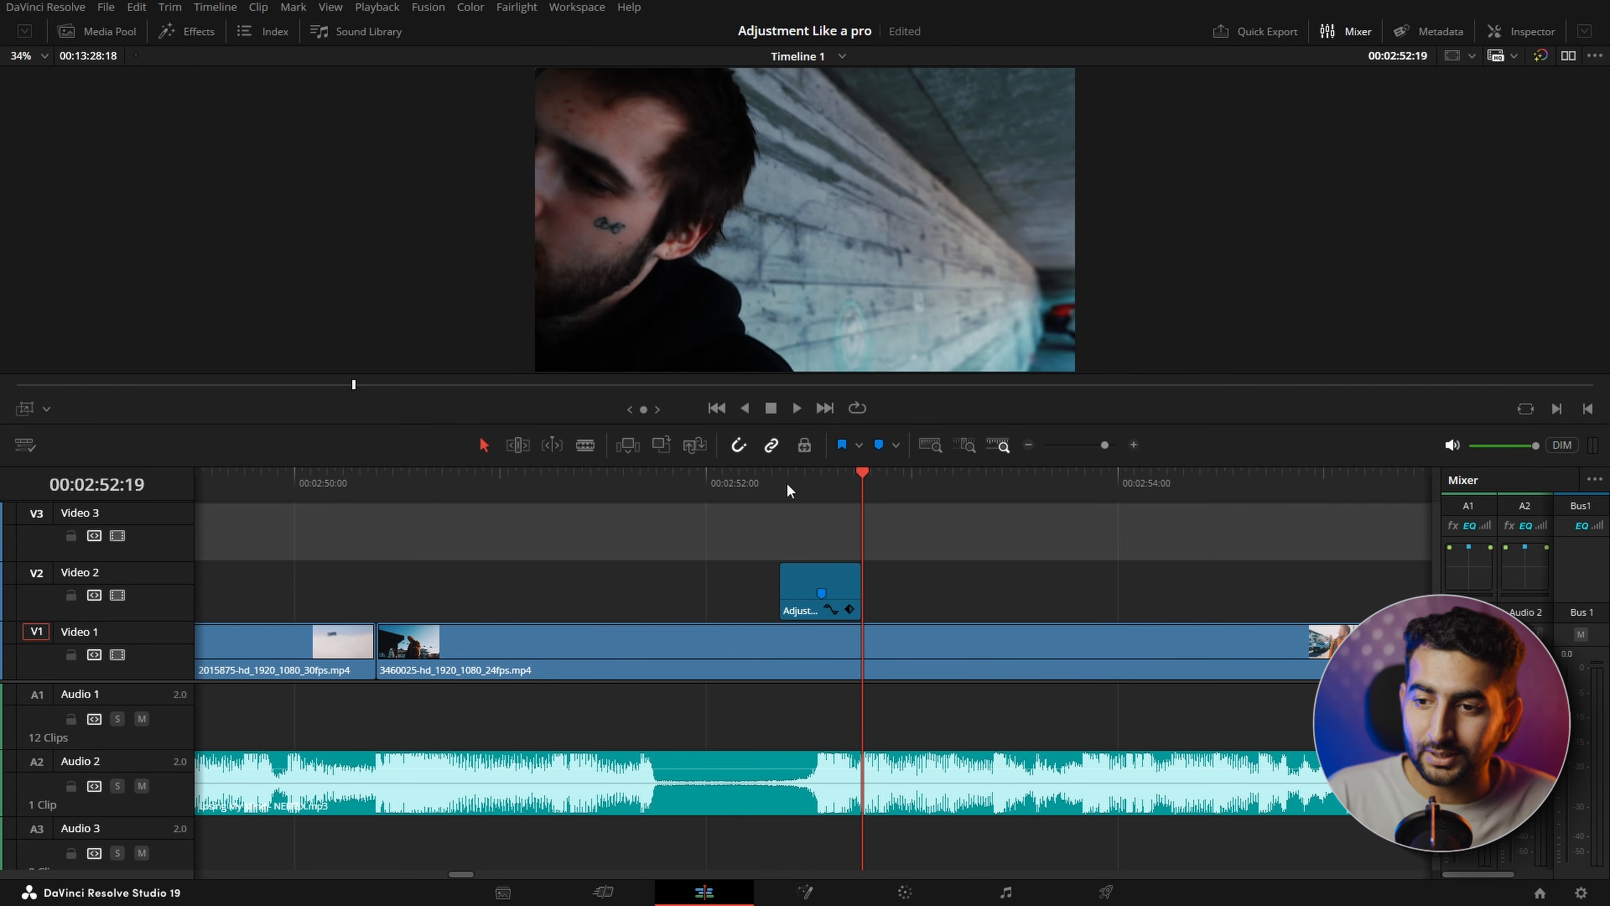
- Set the Transform effect's Edge Behaviour to Reflect in the adjustment clip's advanced options, with the playhead at the clip's start
key(Up)
click(798, 583)
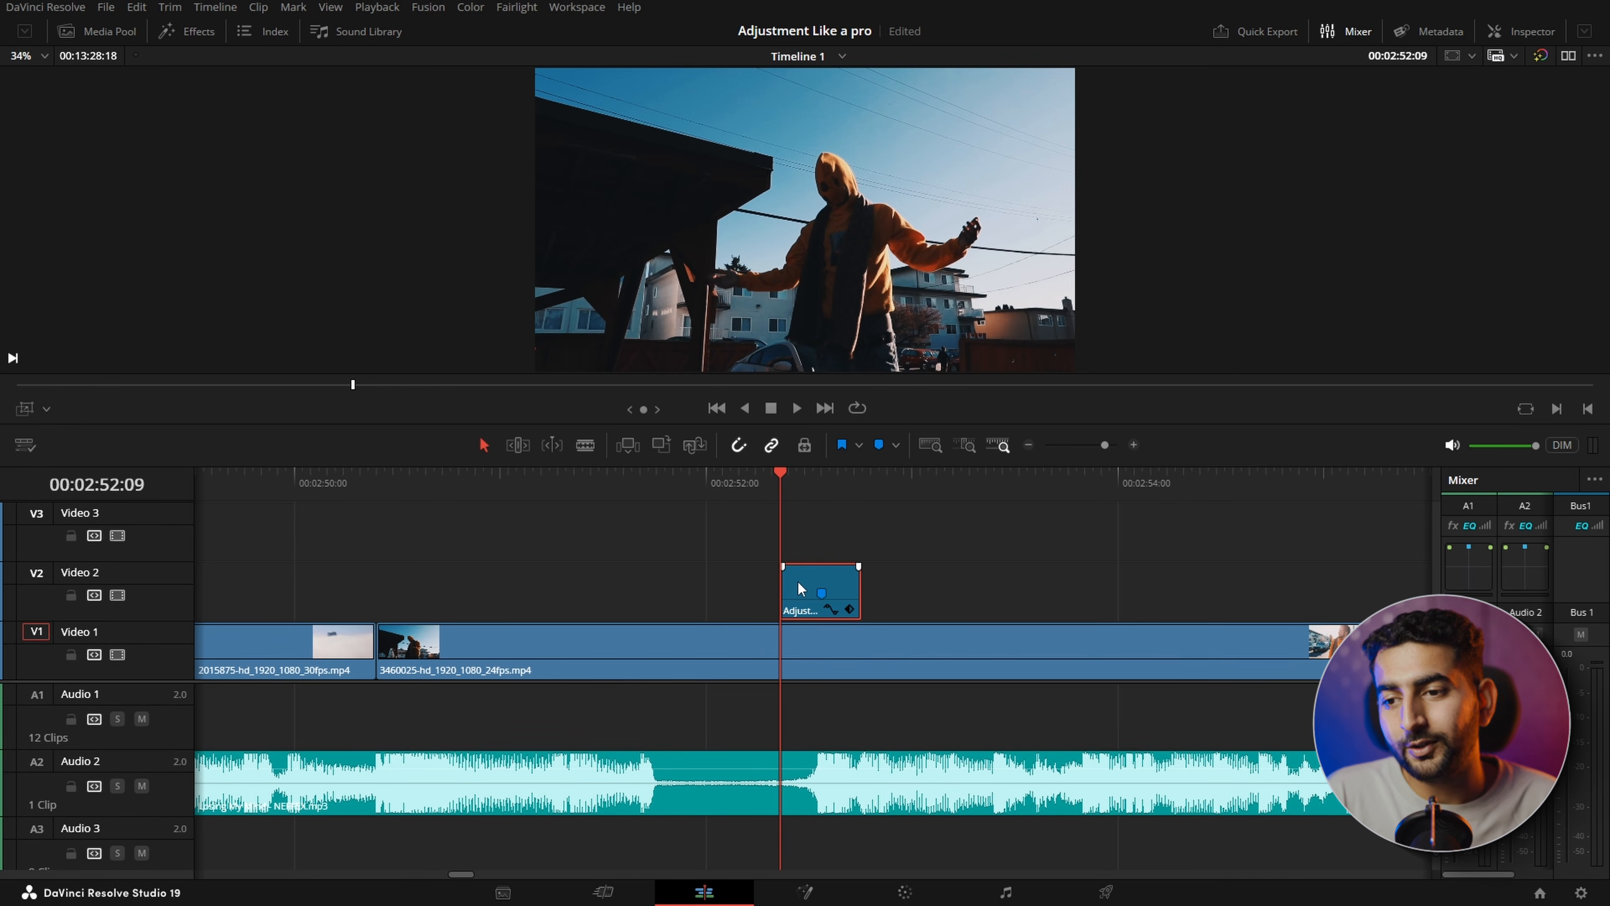
click(1521, 32)
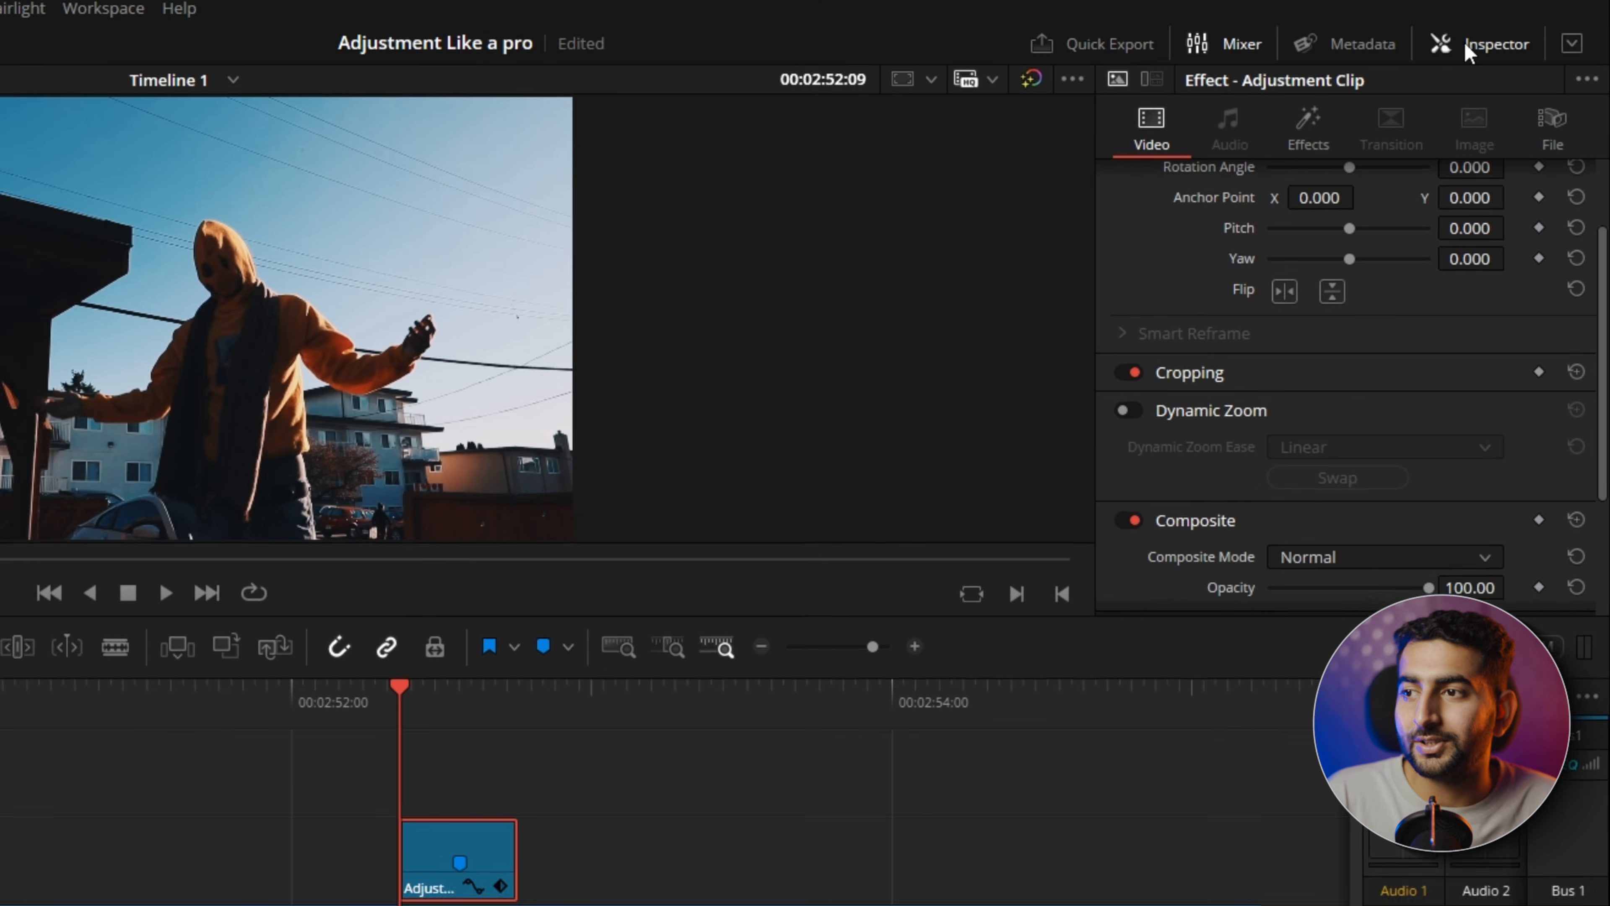
click(1294, 128)
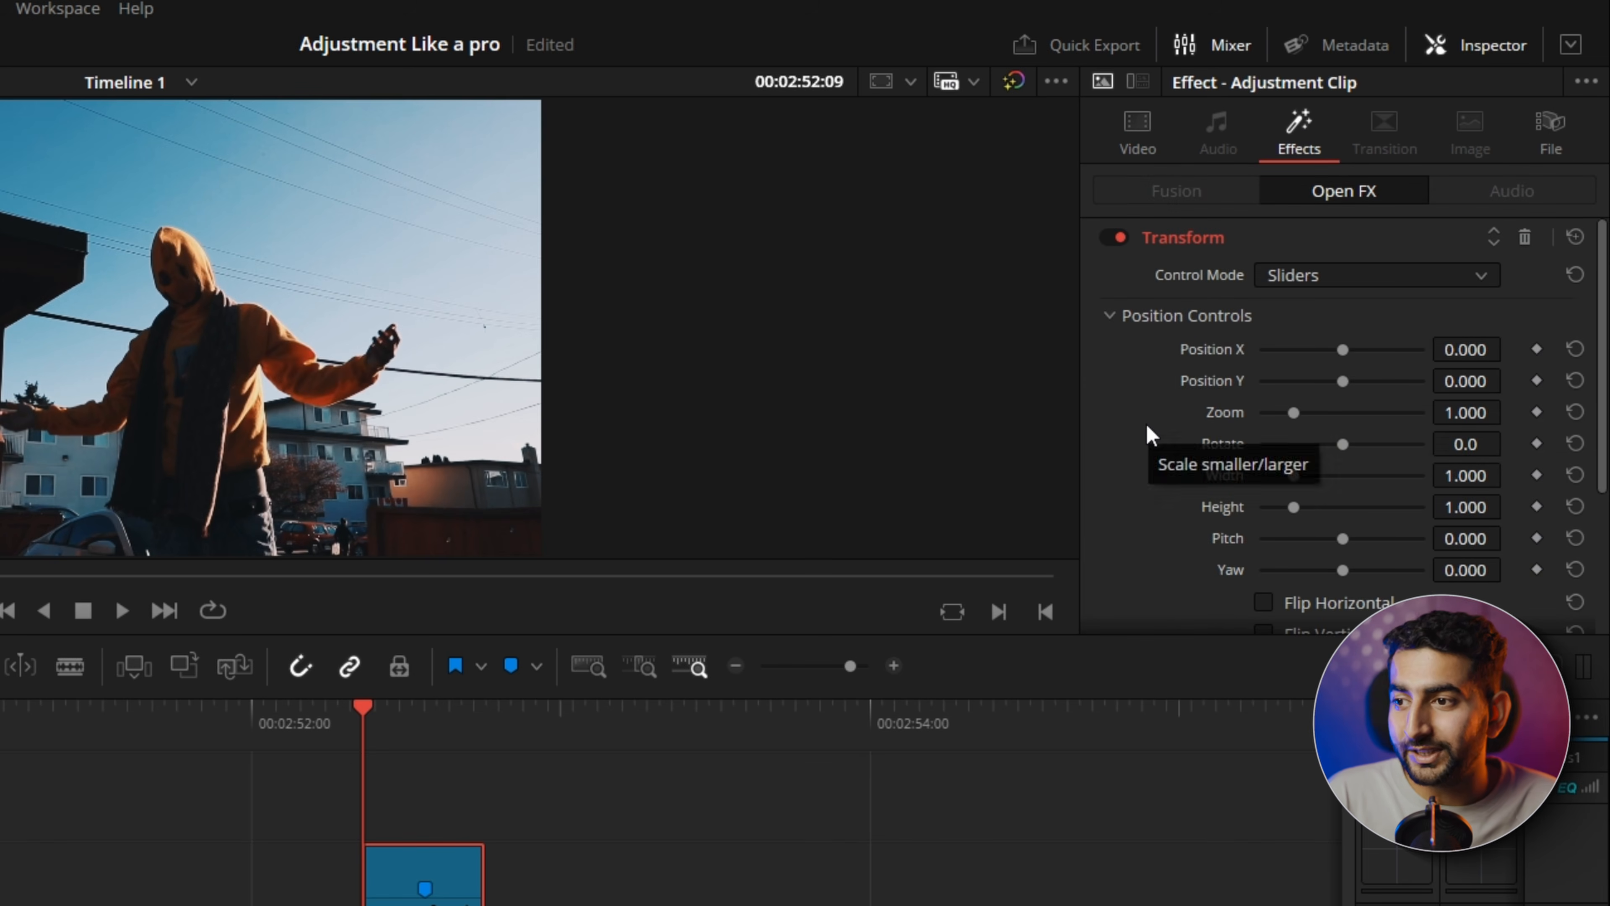
scroll(1151, 436, down, 3)
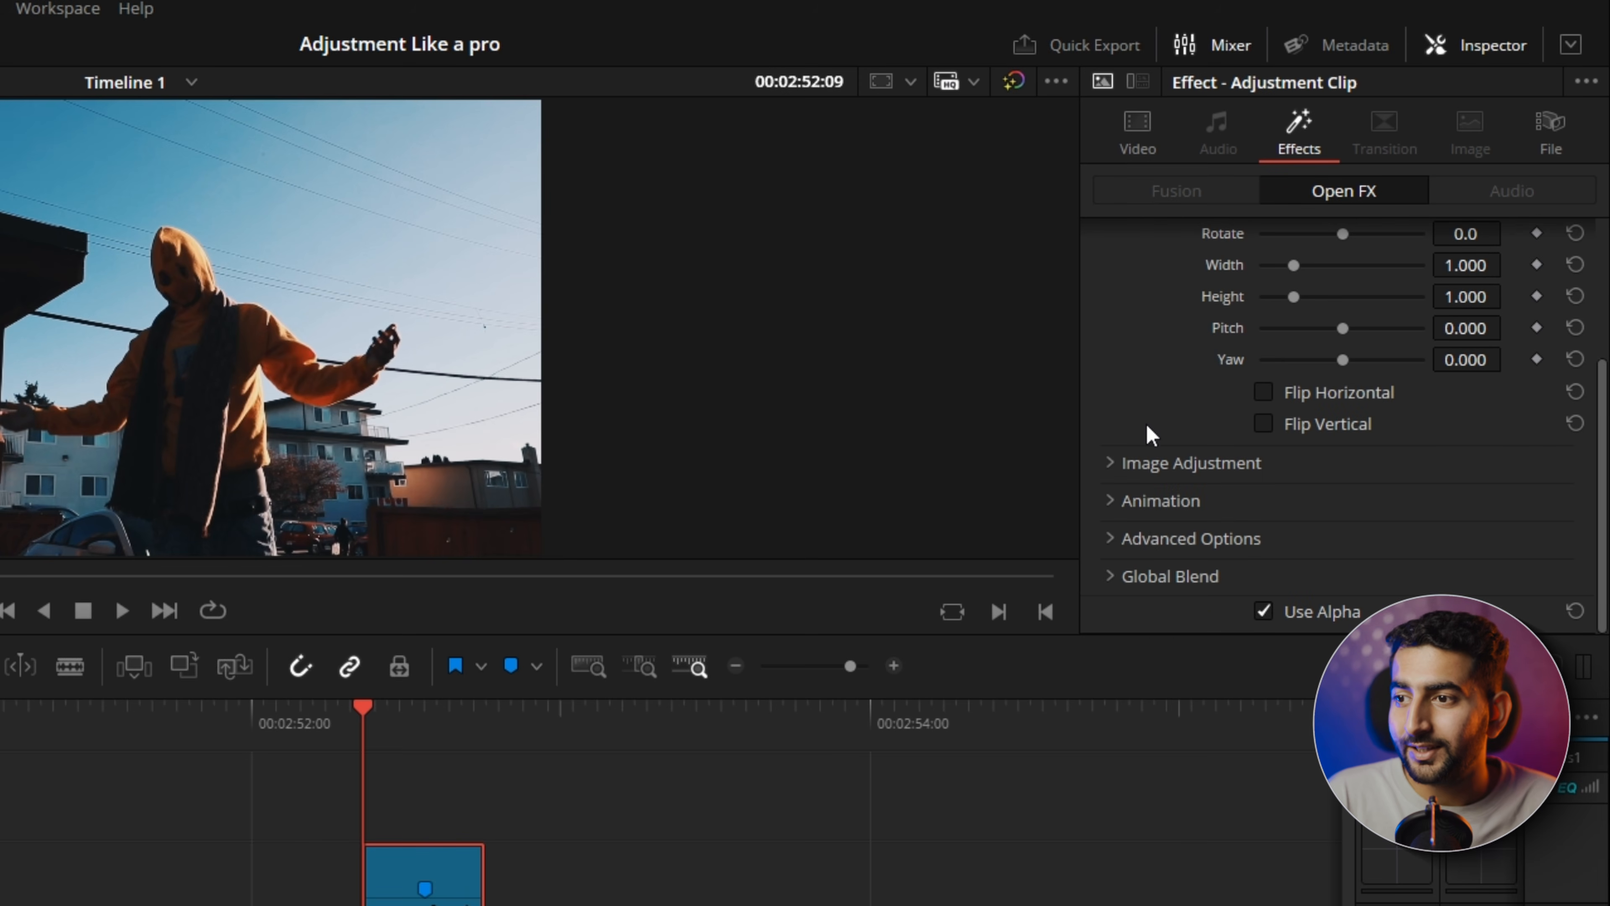
click(1152, 536)
scroll(1152, 526, down, 2)
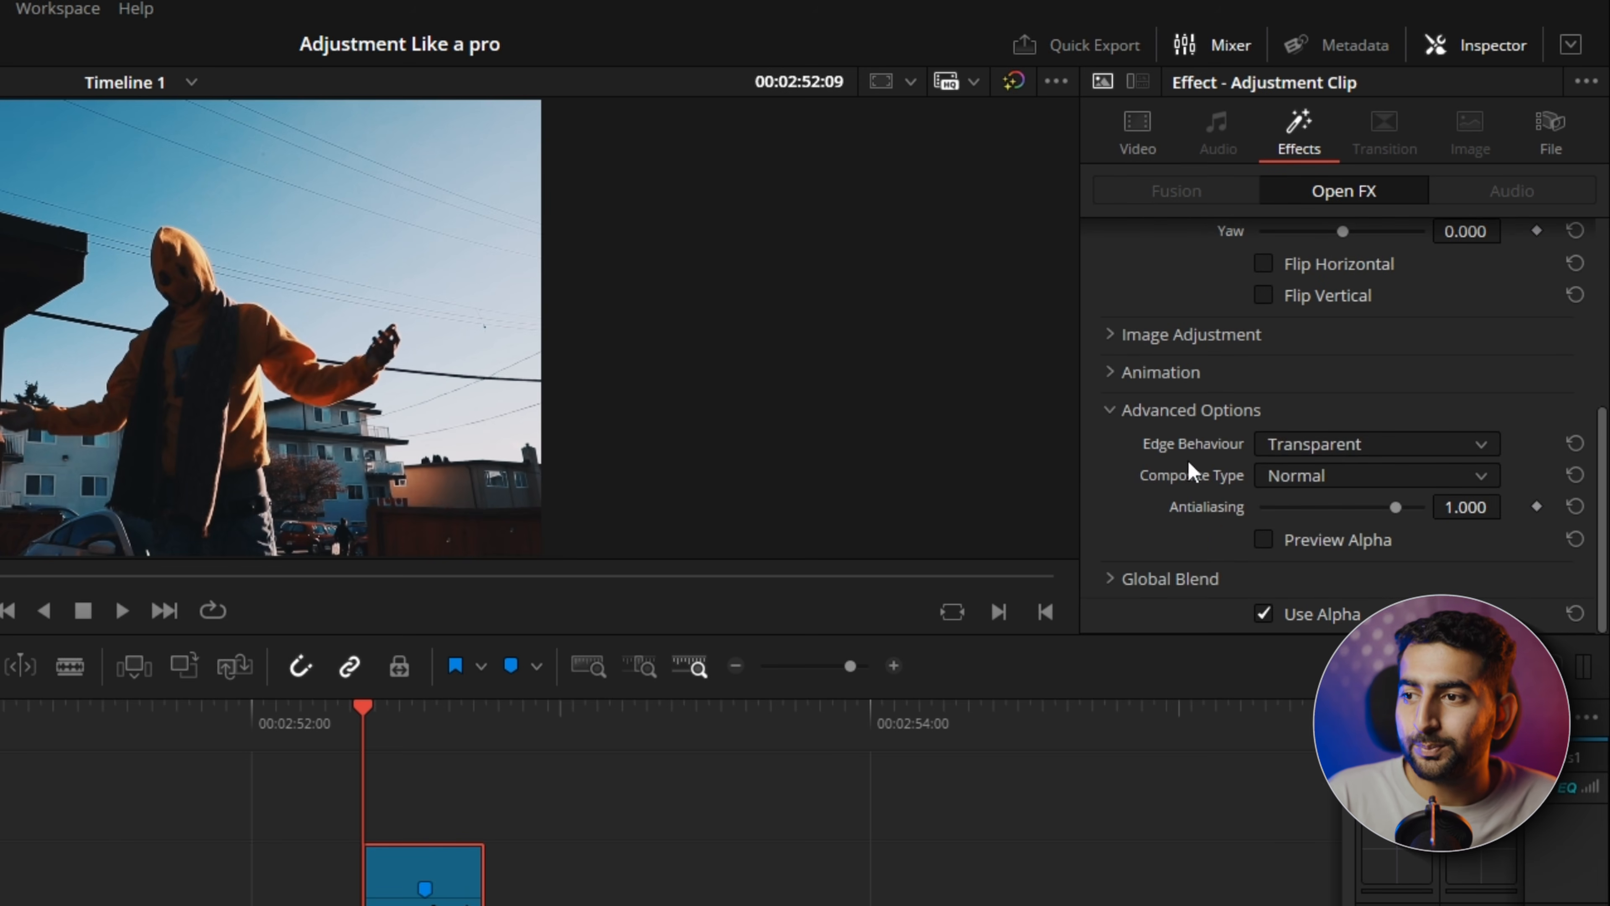
click(1372, 448)
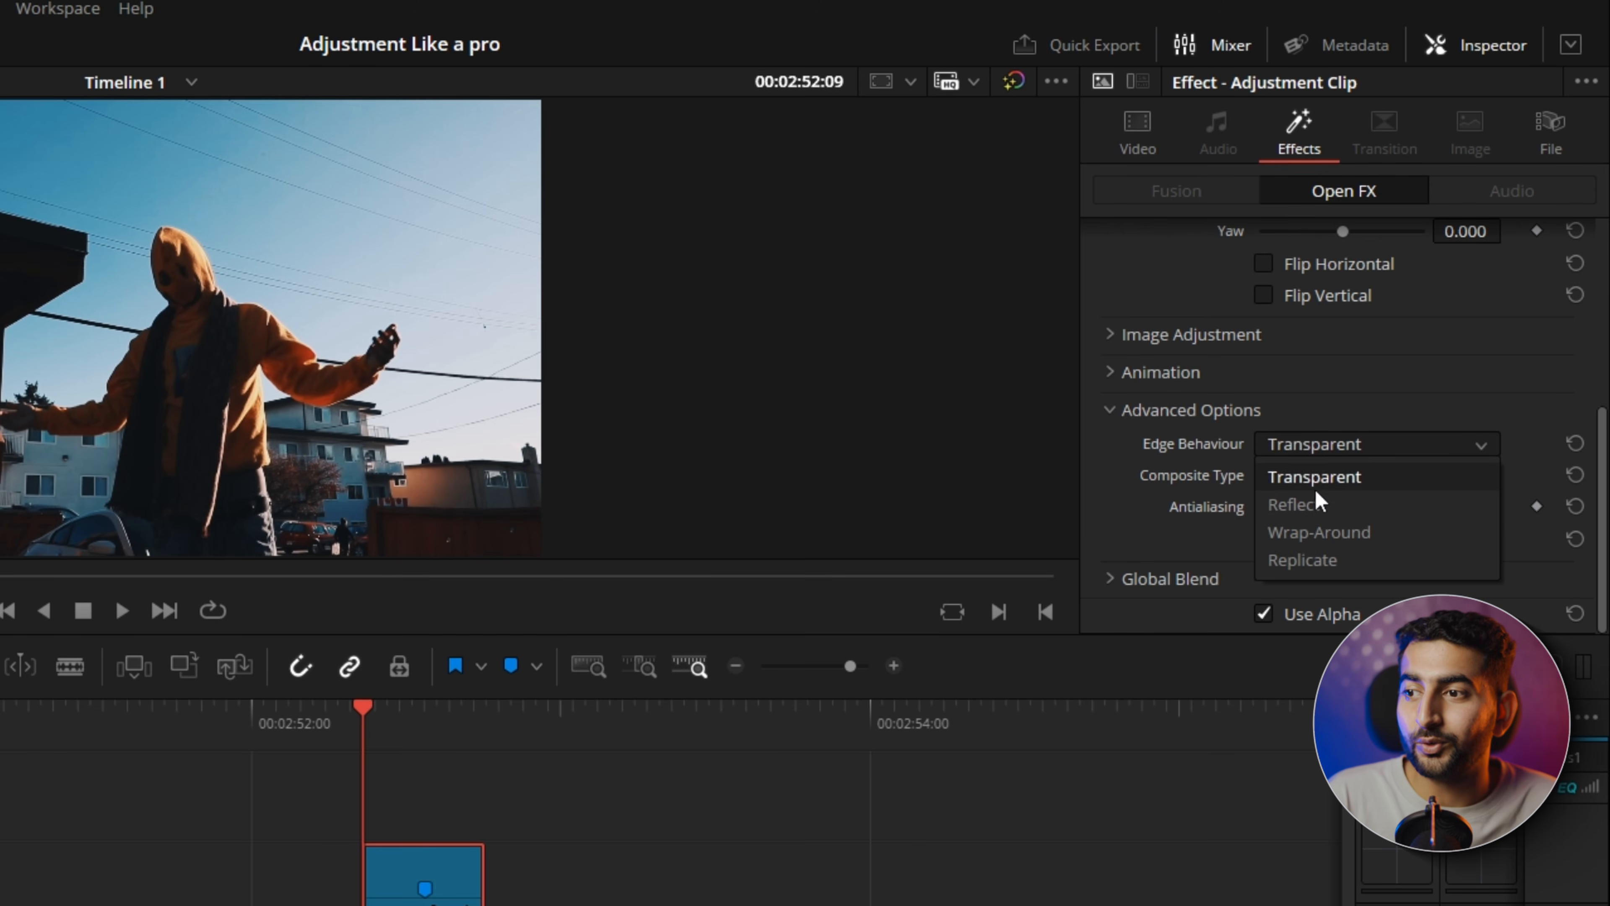
click(1294, 505)
- Keyframe Position X and Y at 0.000 on the clip's first frame and at -0.010 and -0.007 one frame on
scroll(1360, 324, up, 5)
mouse_move(1468, 347)
mouse_down()
mouse_move(1494, 347)
mouse_move(1436, 347)
mouse_move(1534, 347)
mouse_move(1452, 347)
mouse_move(1487, 347)
mouse_up()
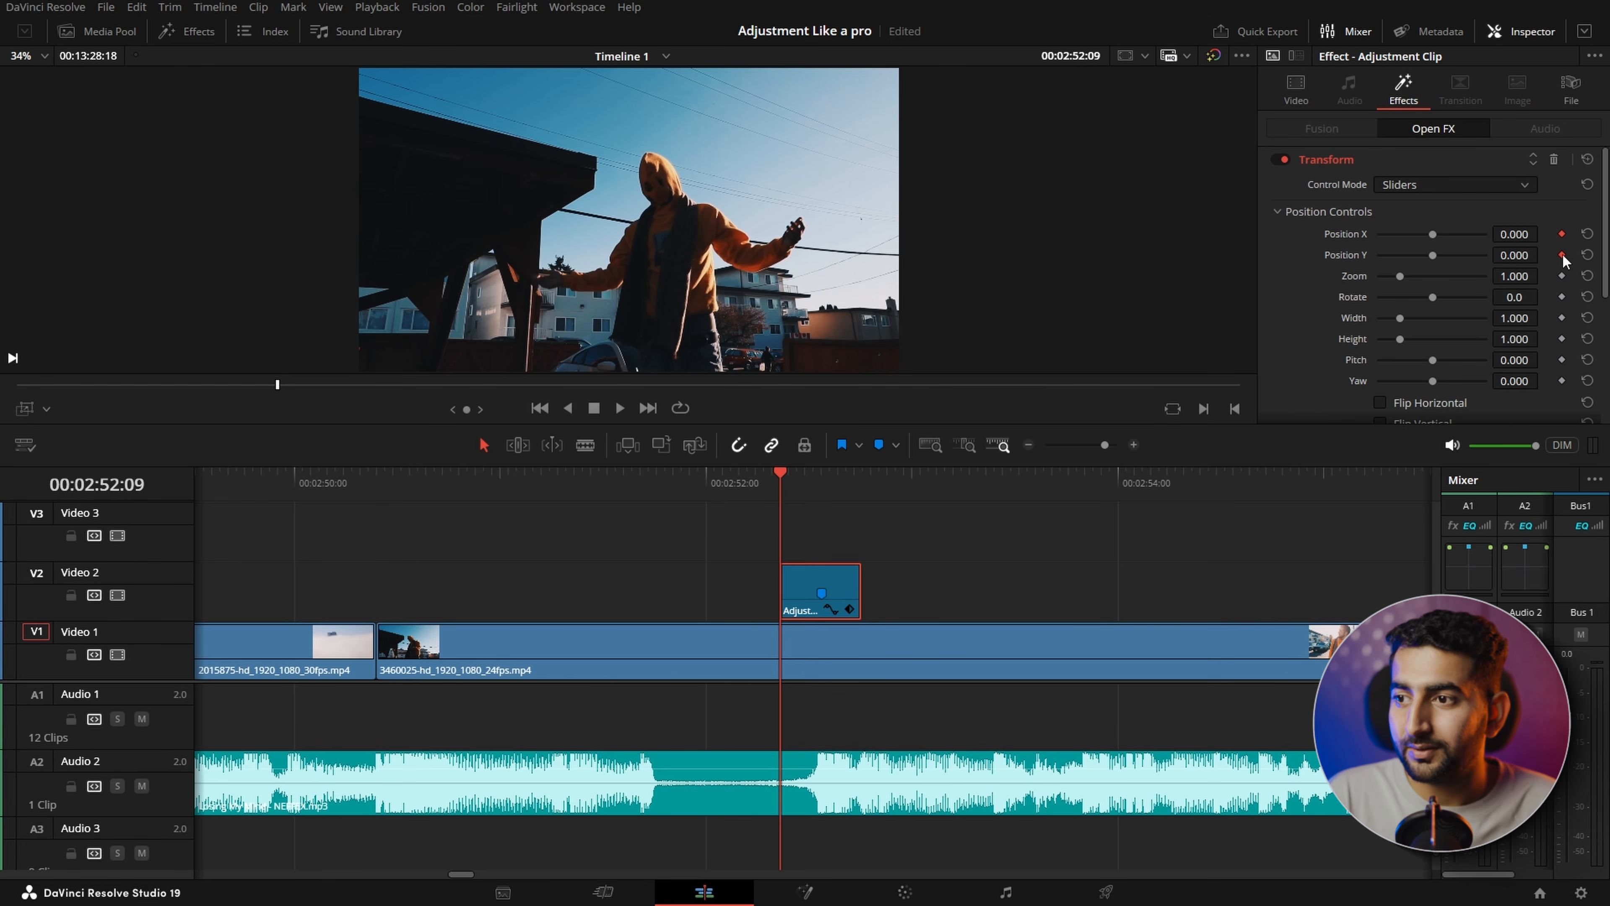
key(Right)
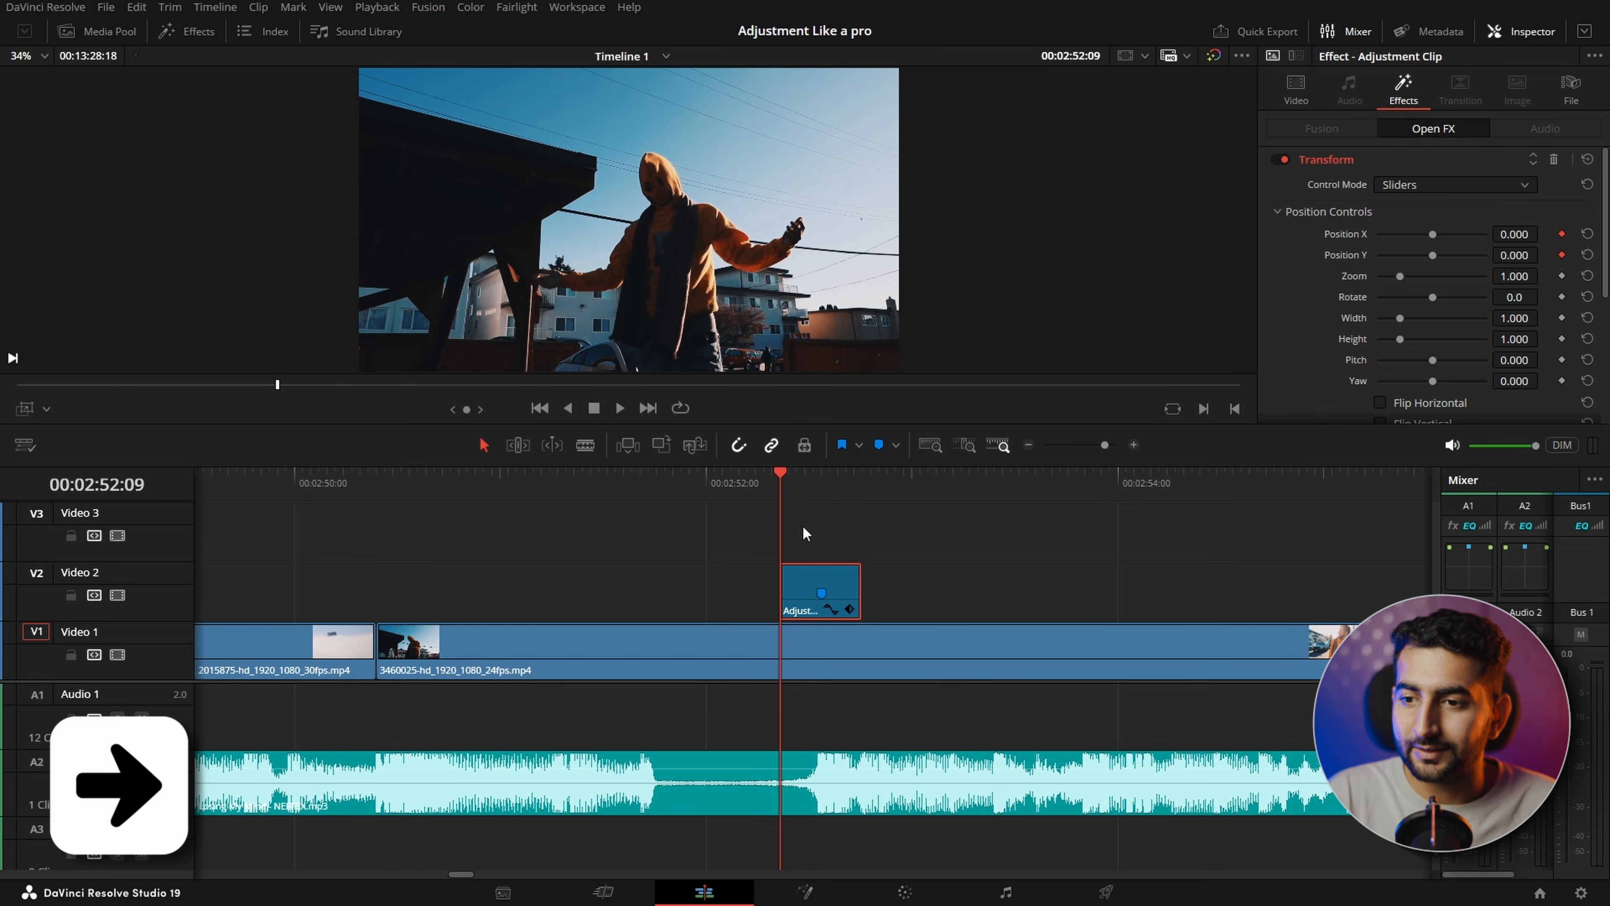
drag(1515, 234, 1513, 255)
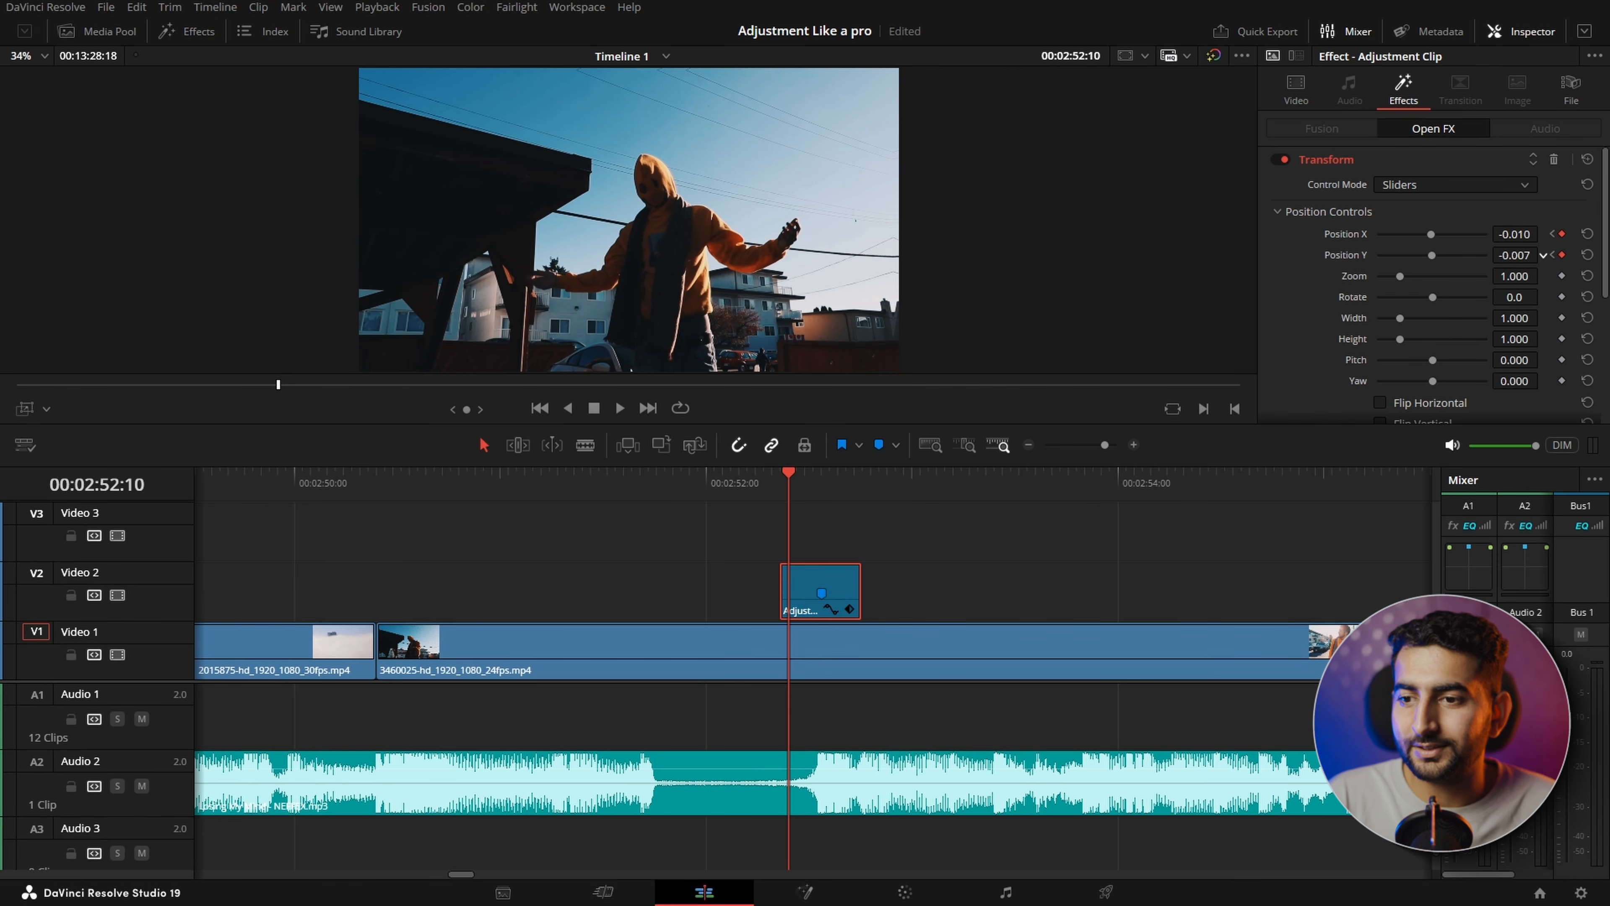
- Keyframe varied Position X and Y offsets frame by frame from 00:02:52:11, ending at 0.000 on 00:02:52:19, and play the shake
key(Right)
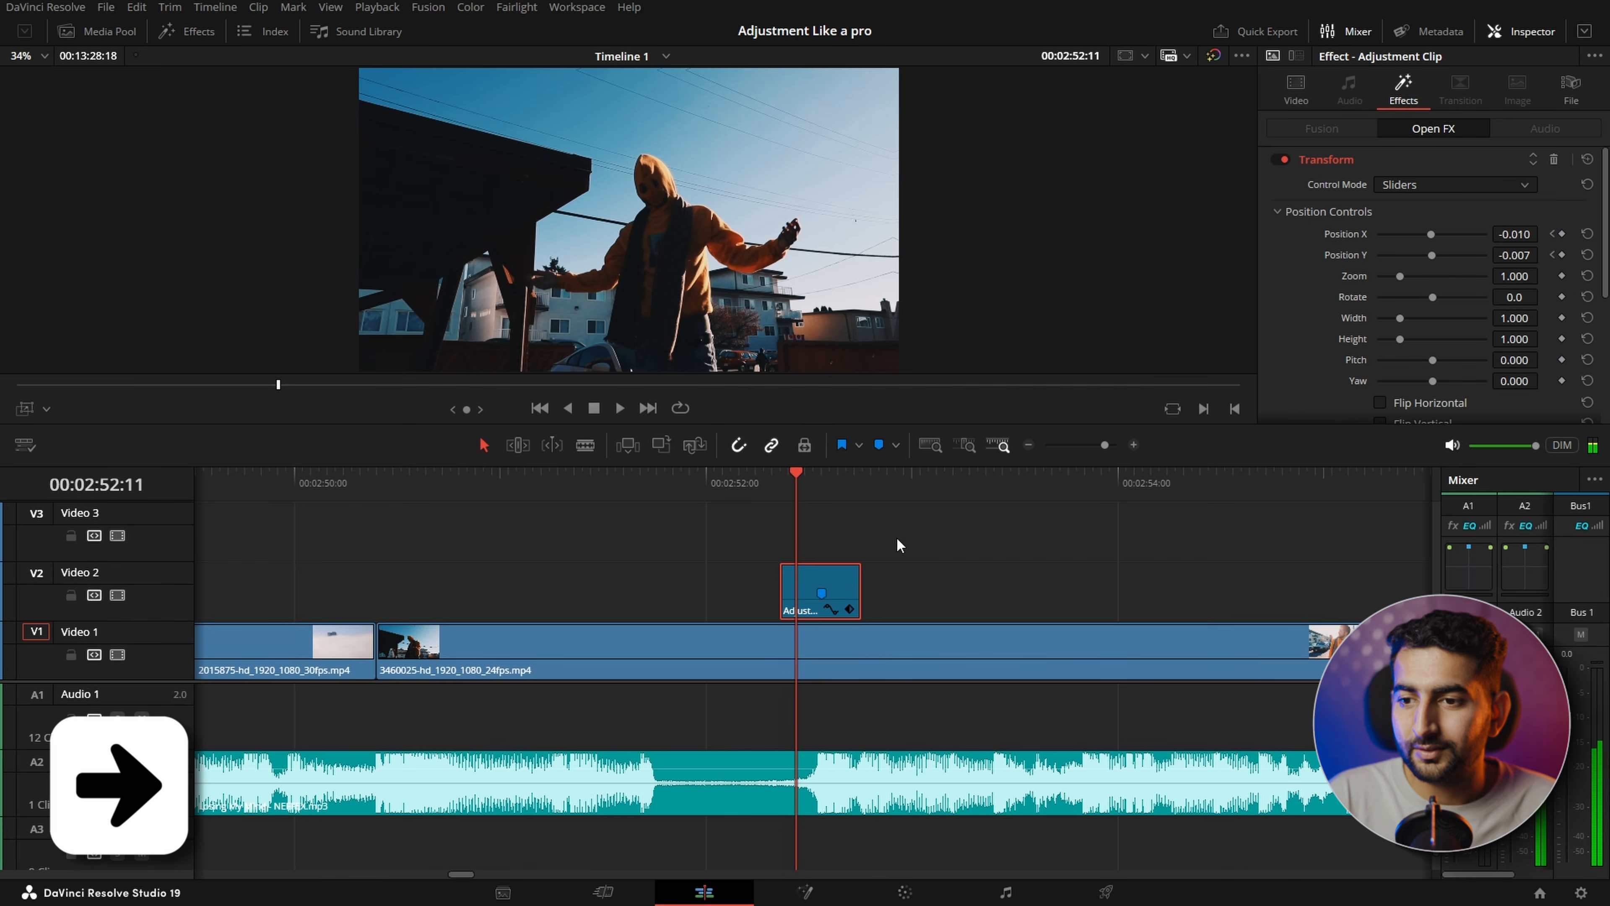
mouse_move(1521, 235)
mouse_down()
mouse_move(1544, 233)
mouse_move(1526, 257)
mouse_move(1541, 256)
mouse_move(1513, 234)
mouse_move(1507, 254)
mouse_move(1539, 234)
mouse_move(1509, 259)
mouse_move(1539, 258)
mouse_move(1511, 236)
mouse_move(1571, 236)
mouse_move(1511, 252)
mouse_up()
key(Right)
key(Right)
key(Right)
key(Right)
key(Right)
key(Right)
key(Right)
key(Right)
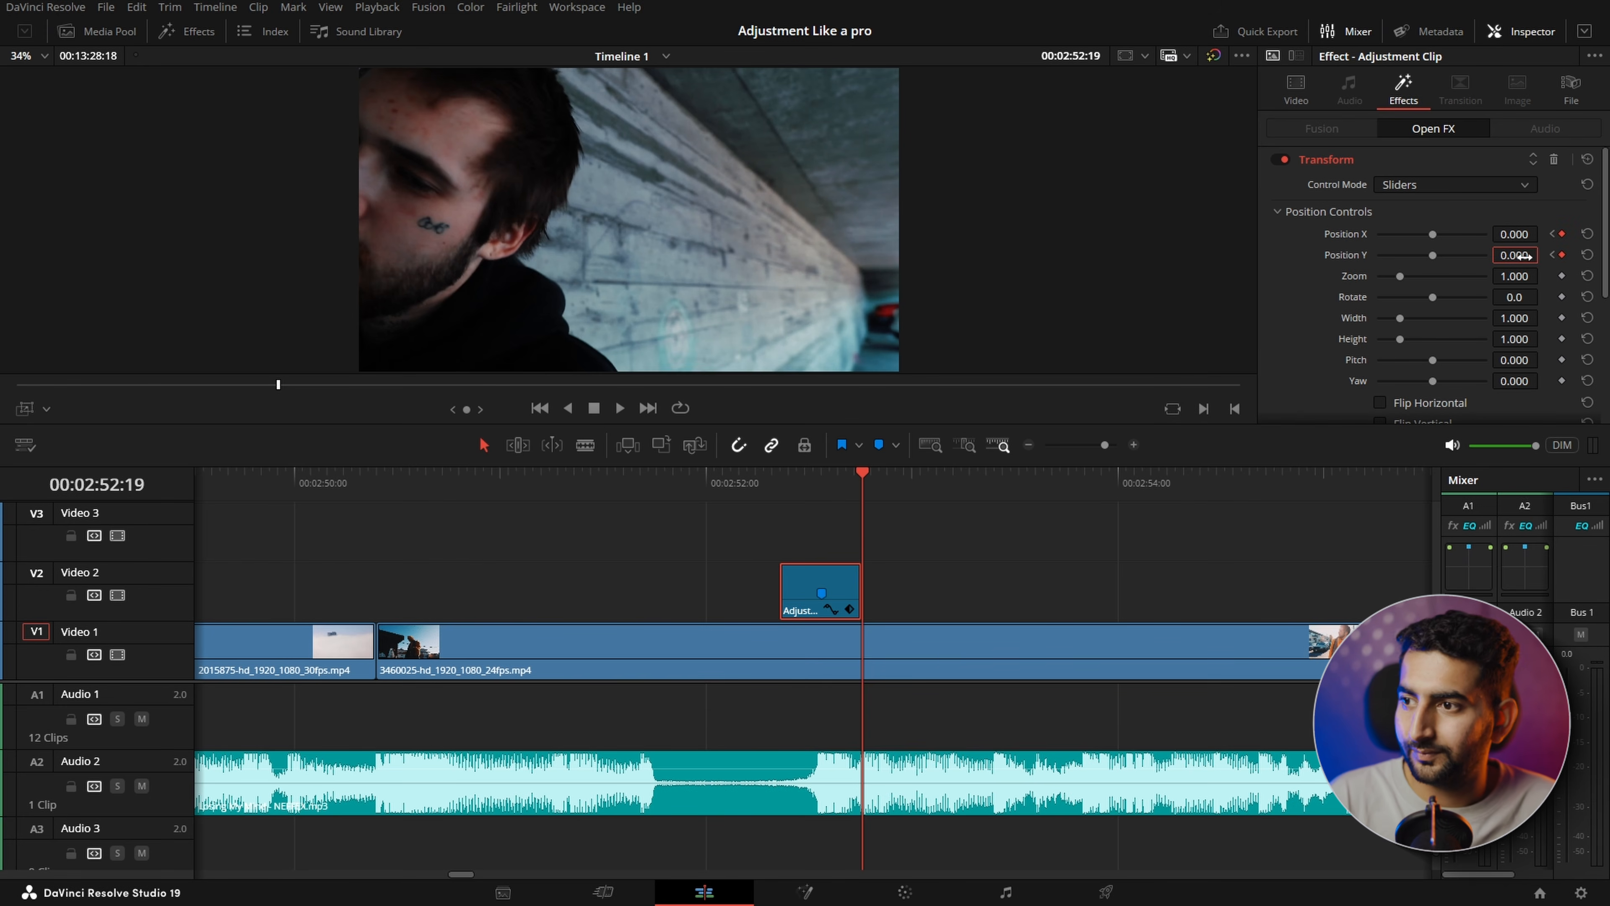
click(717, 482)
key(space)
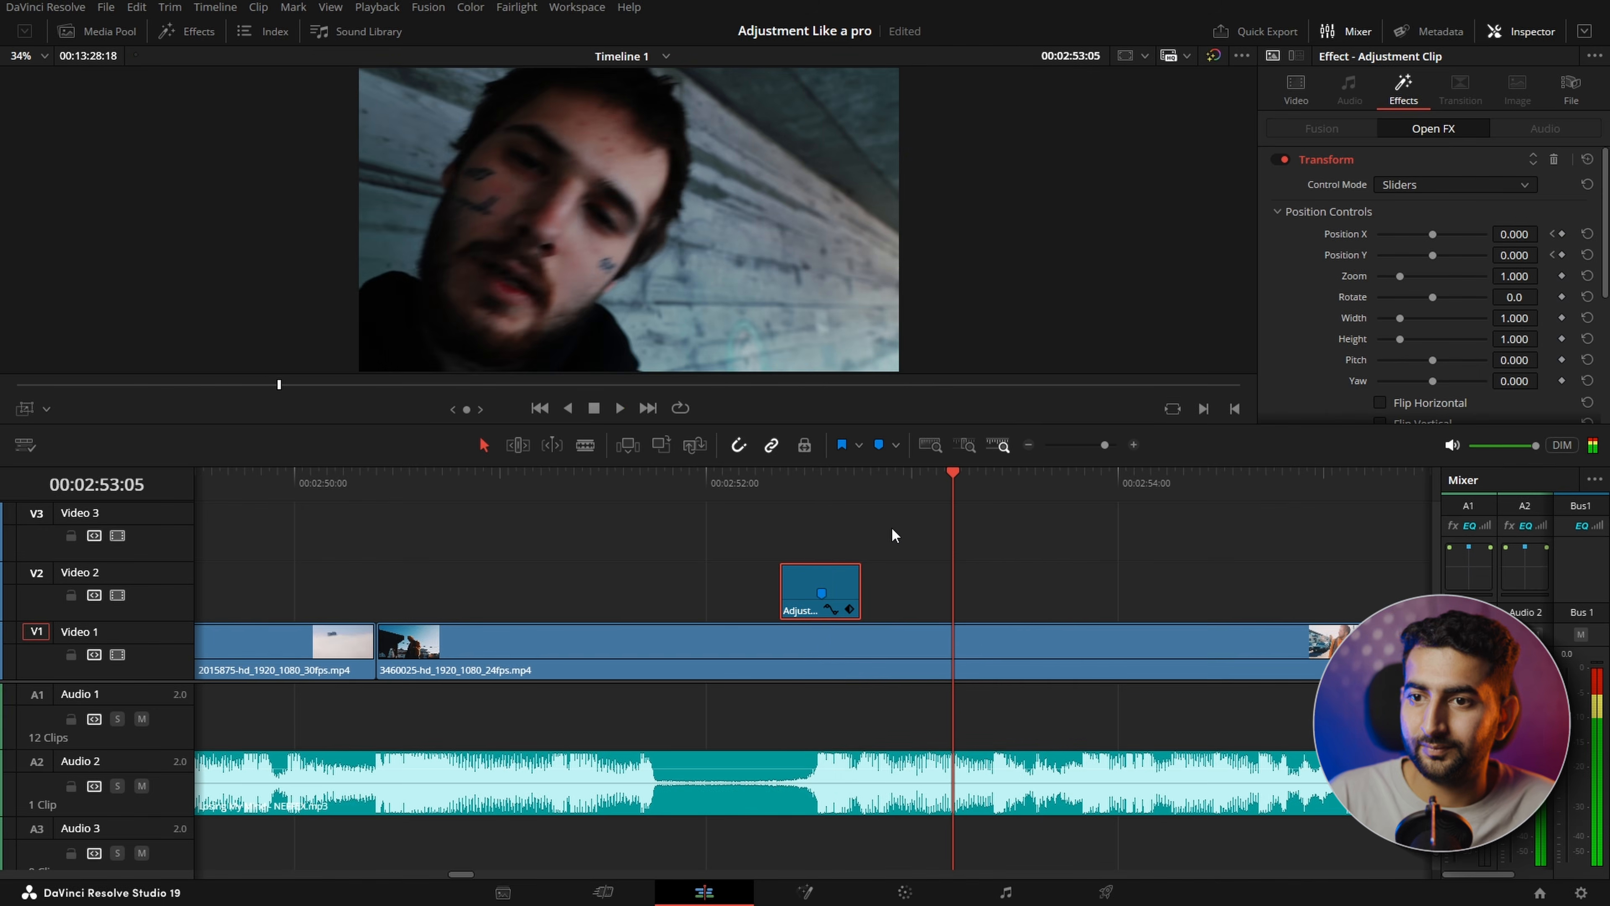